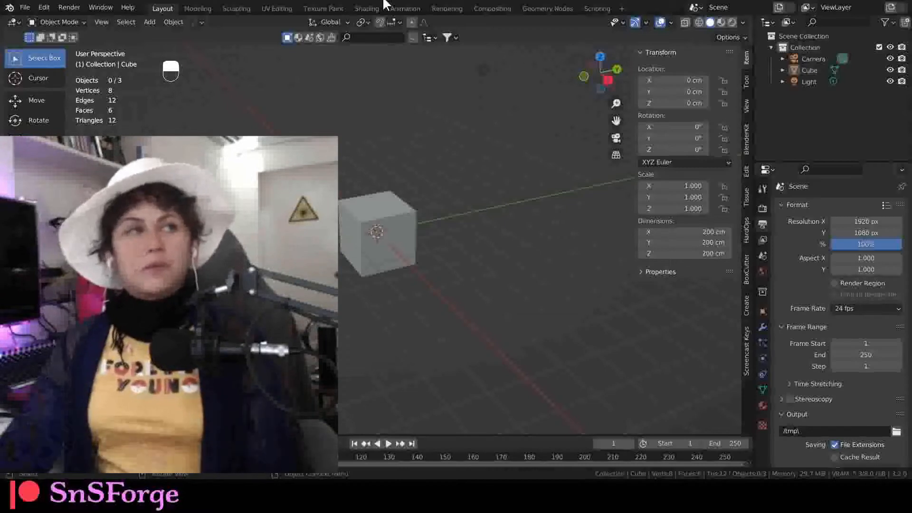
# Hide the default cube and bring the Collection Revoltar model into the scene from another file
pyautogui.moveTo(387, 179); pyautogui.dragTo(568, 195, button='middle')
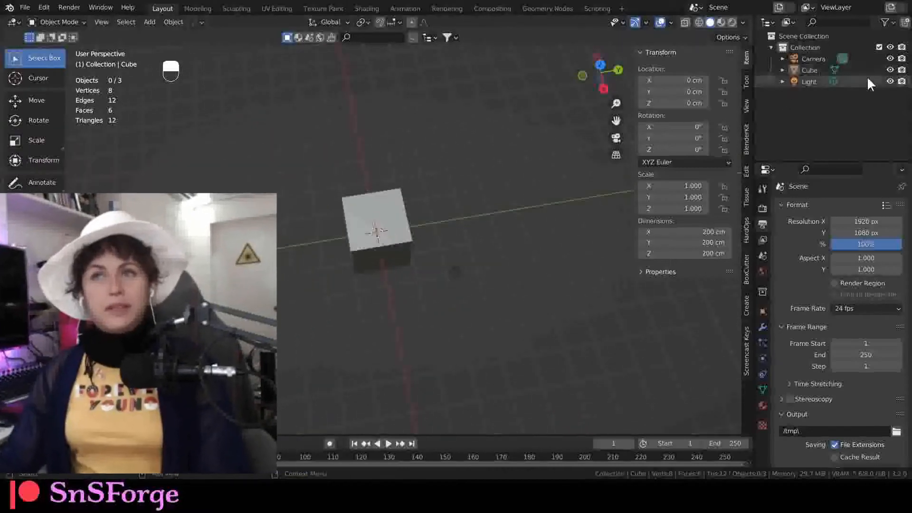
pyautogui.click(890, 69)
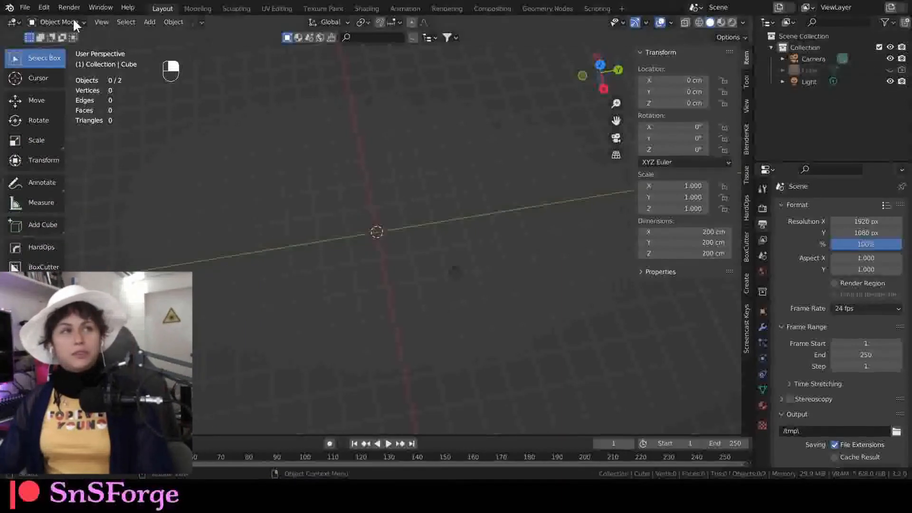
pyautogui.click(24, 7)
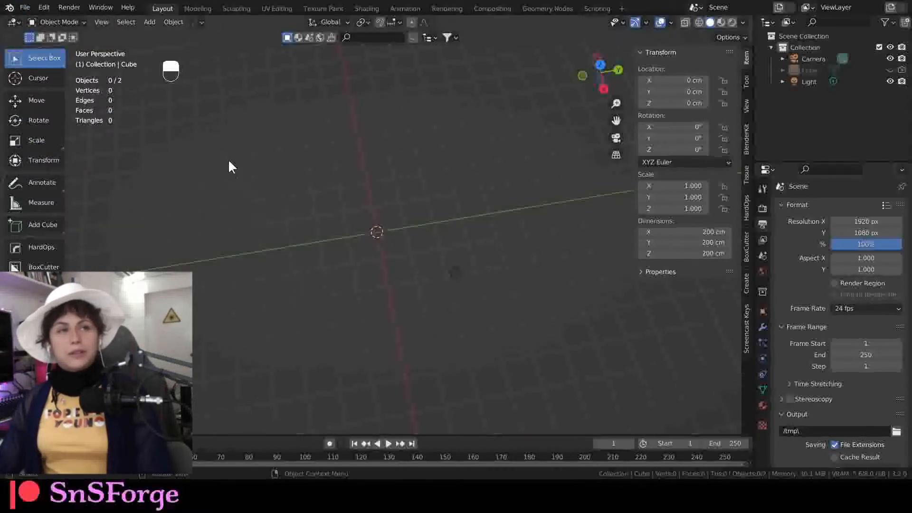
pyautogui.doubleClick(364, 266)
pyautogui.scroll(9, 395, 237)
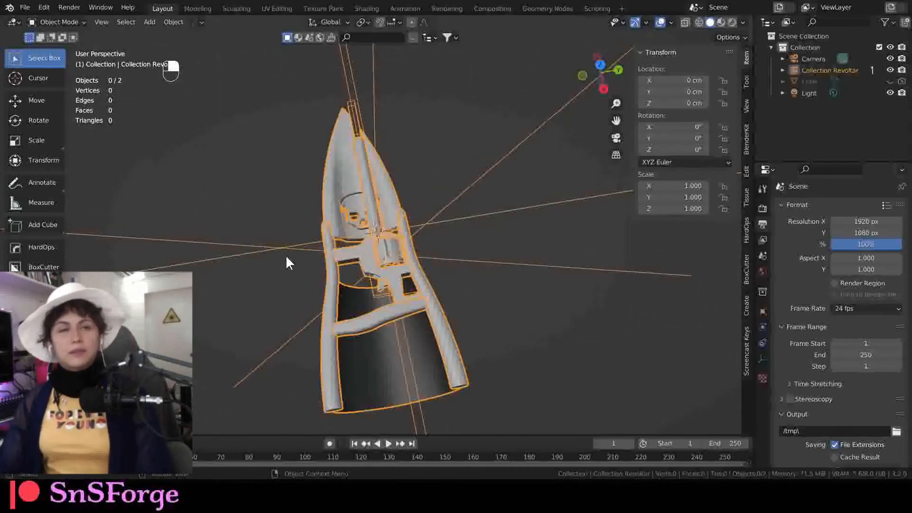
# In top view, make a linked duplicate of the Revoltar model and move it about 18.9 cm along the Y axis
pyautogui.press('KP_7')
pyautogui.scroll(2, 445, 268)
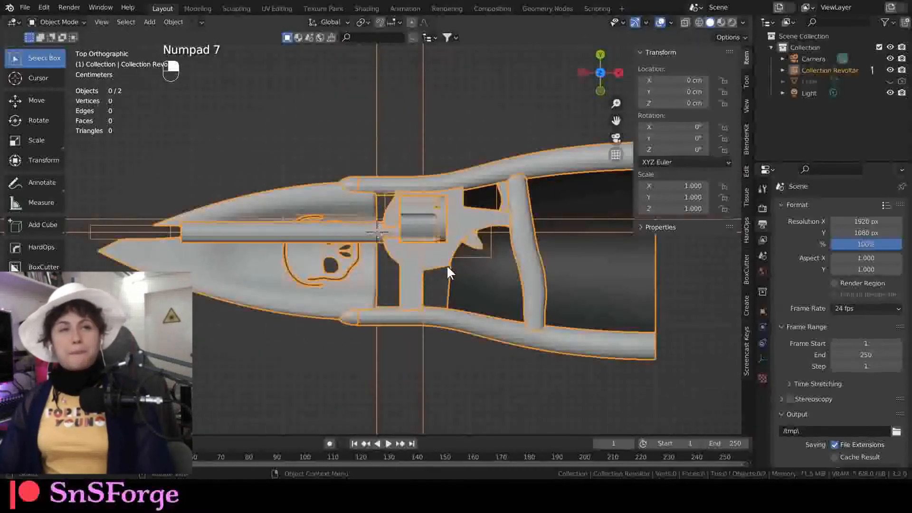
pyautogui.scroll(-3, 449, 259)
pyautogui.hotkey('alt', 'd')
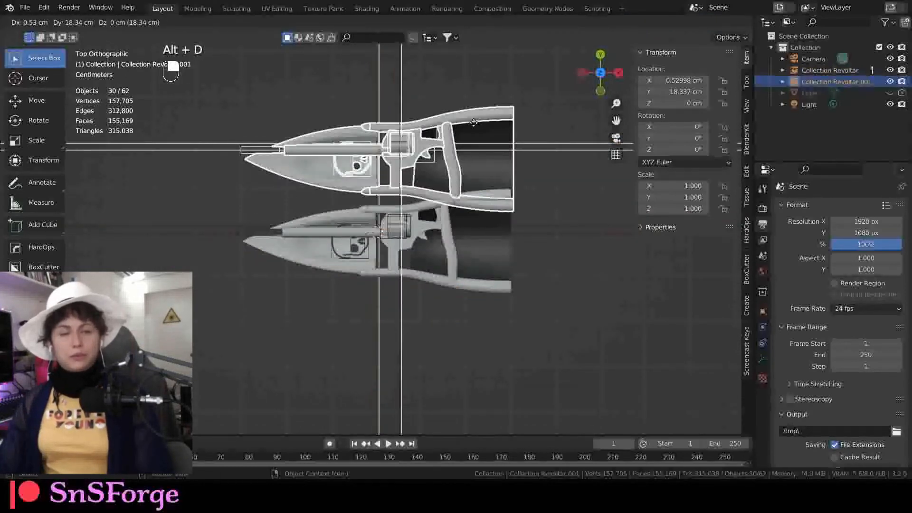
pyautogui.press('y')
pyautogui.click(477, 120)
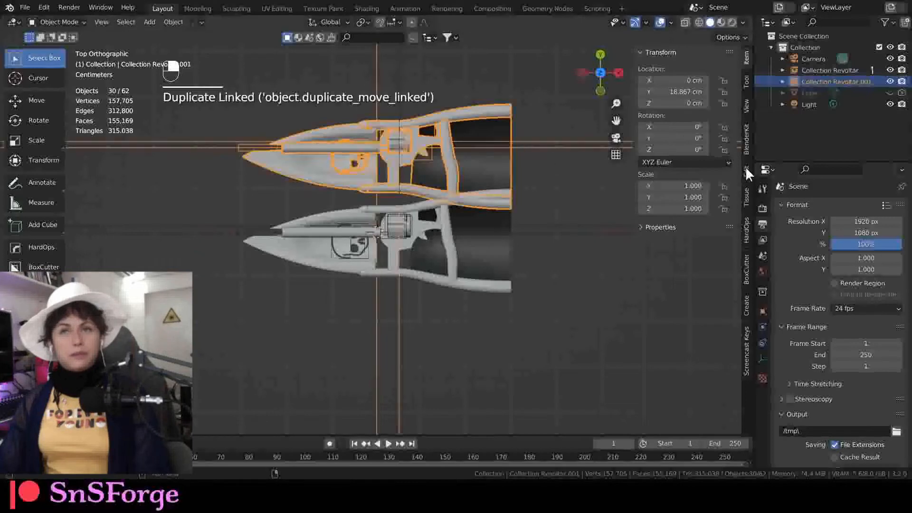
# Rotate the duplicate 180° around Y and shift its Y location to 16.667 cm, closer to the original
pyautogui.click(691, 137)
pyautogui.write('180')
pyautogui.press('Return')
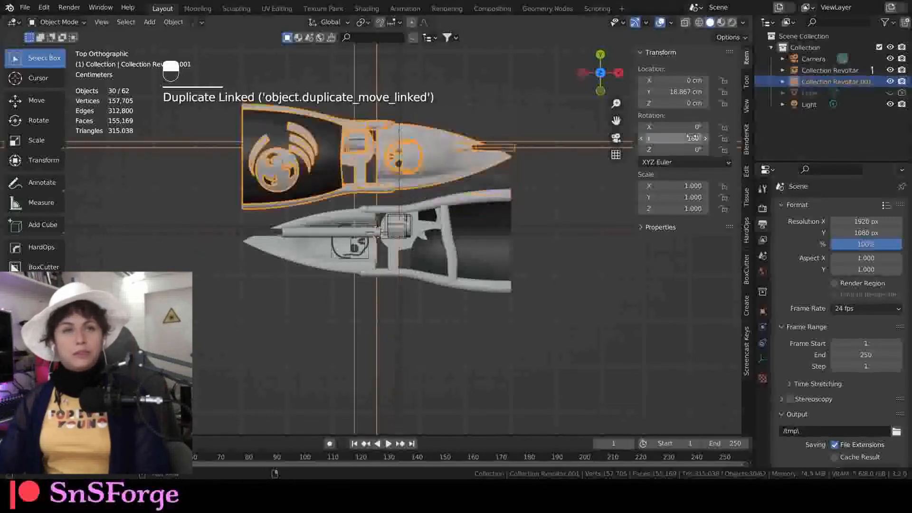
pyautogui.keyDown('shift'); pyautogui.moveTo(686, 92); pyautogui.dragTo(658, 92); pyautogui.keyUp('shift')
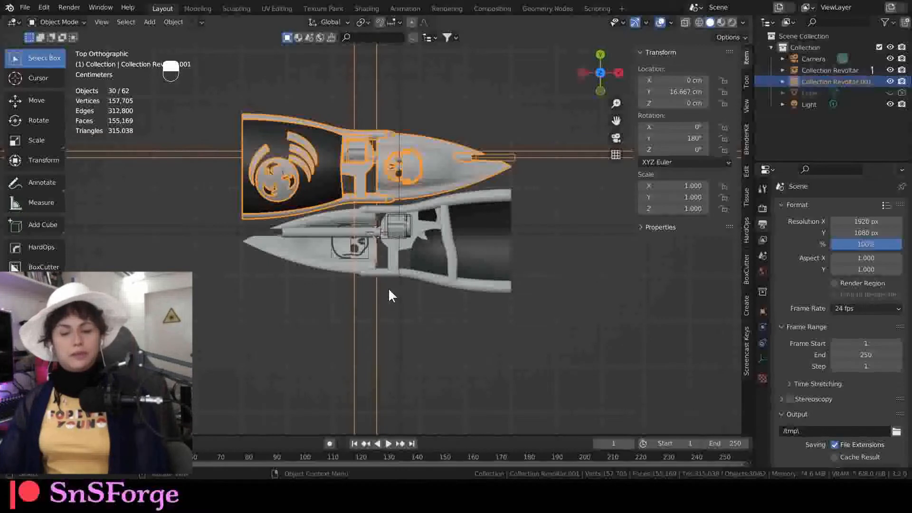
# Align the camera to the top view and reframe it with a temporary camera-to-view lock so both models fit, then deselect everything
pyautogui.press('ctrl+alt+KP_0')
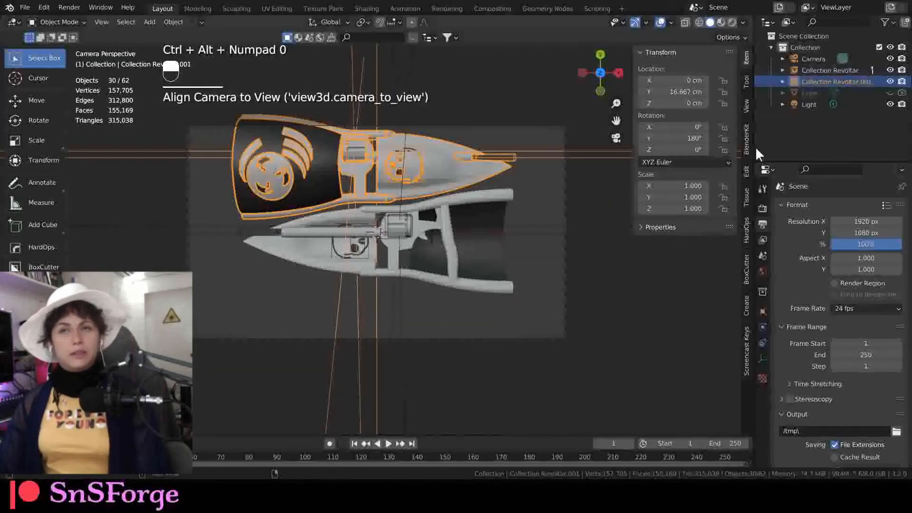
pyautogui.click(744, 105)
pyautogui.click(683, 191)
pyautogui.keyDown('shift'); pyautogui.moveTo(440, 216); pyautogui.dragTo(433, 247, button='middle'); pyautogui.keyUp('shift')
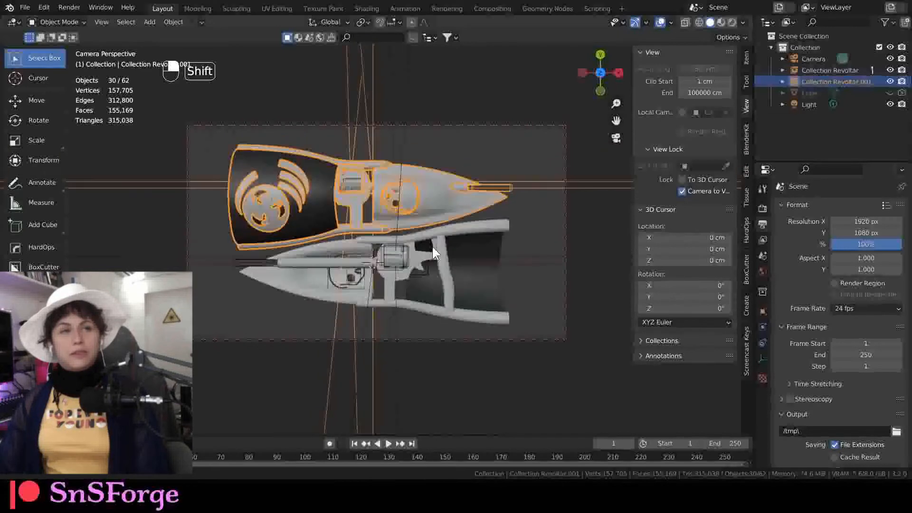
pyautogui.click(715, 191)
pyautogui.scroll(3, 564, 297)
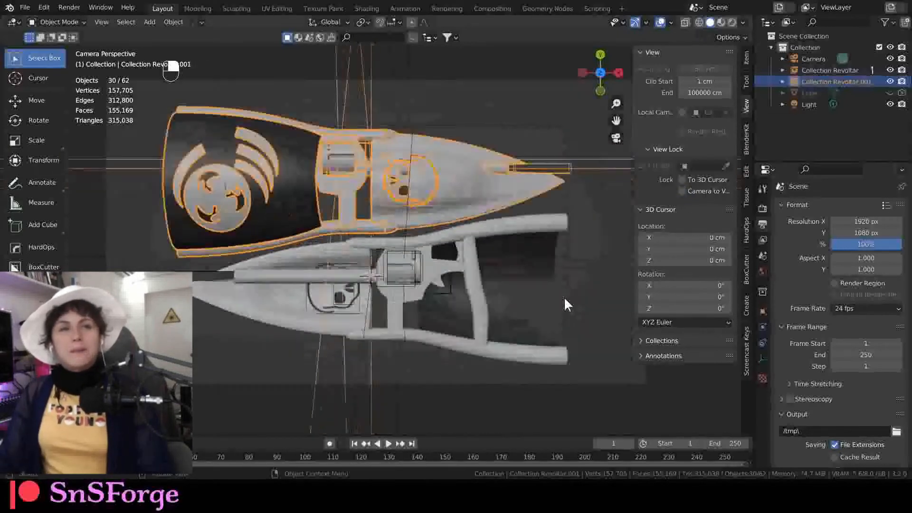
pyautogui.keyDown('shift'); pyautogui.moveTo(559, 297); pyautogui.dragTo(527, 303, button='middle'); pyautogui.keyUp('shift')
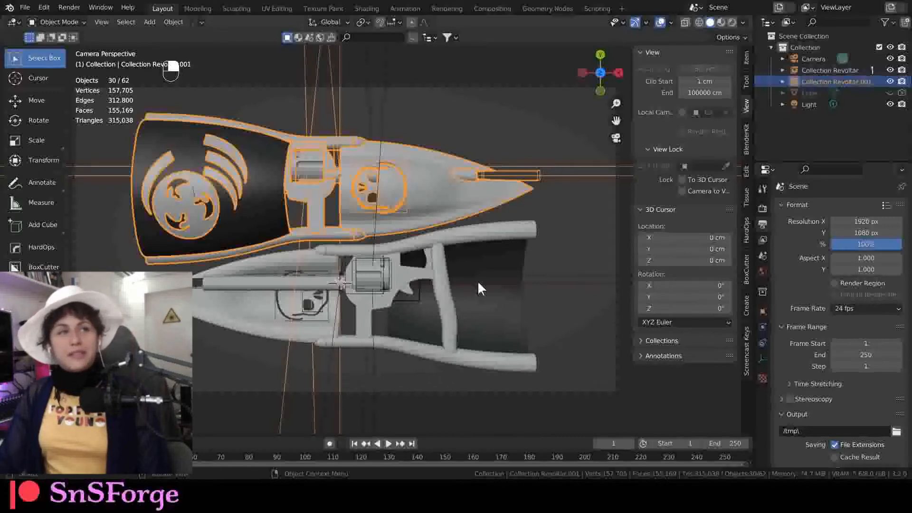
pyautogui.click(578, 241)
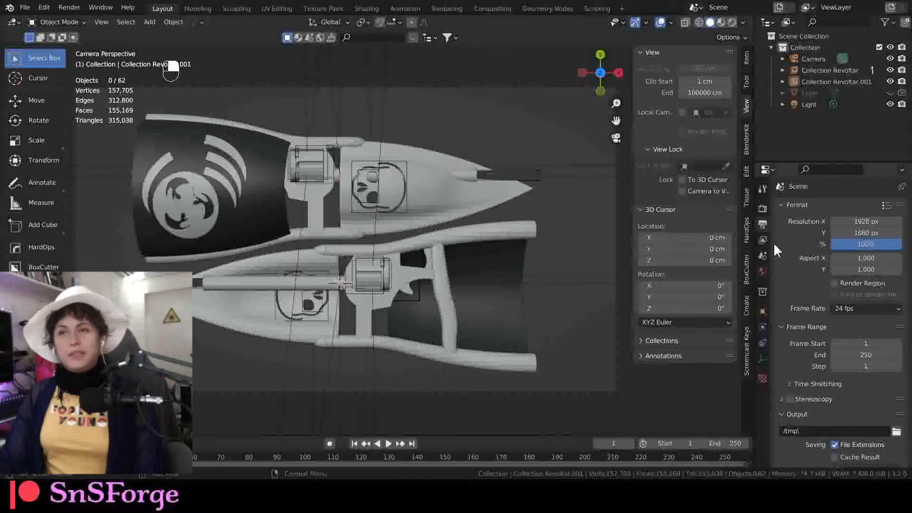
# Set the render engine to Cycles and enable Freestyle for the scene
pyautogui.click(764, 209)
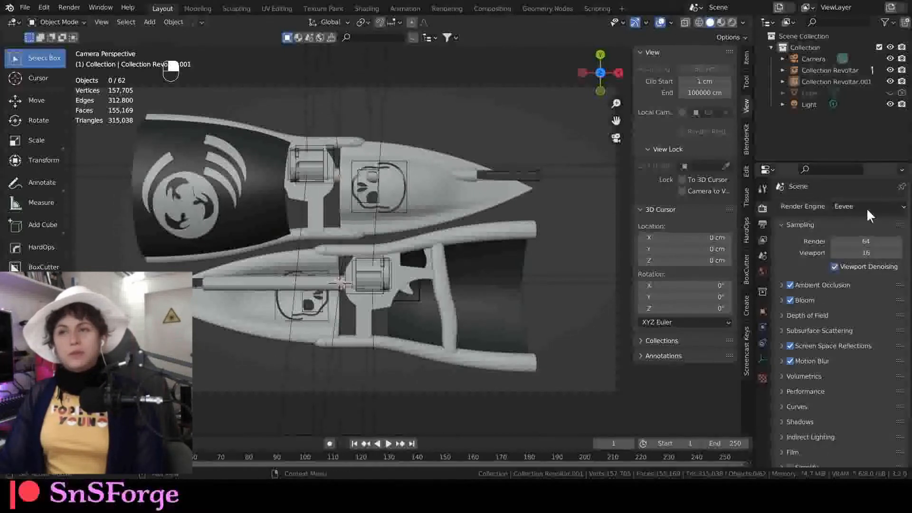
pyautogui.click(867, 207)
pyautogui.click(861, 244)
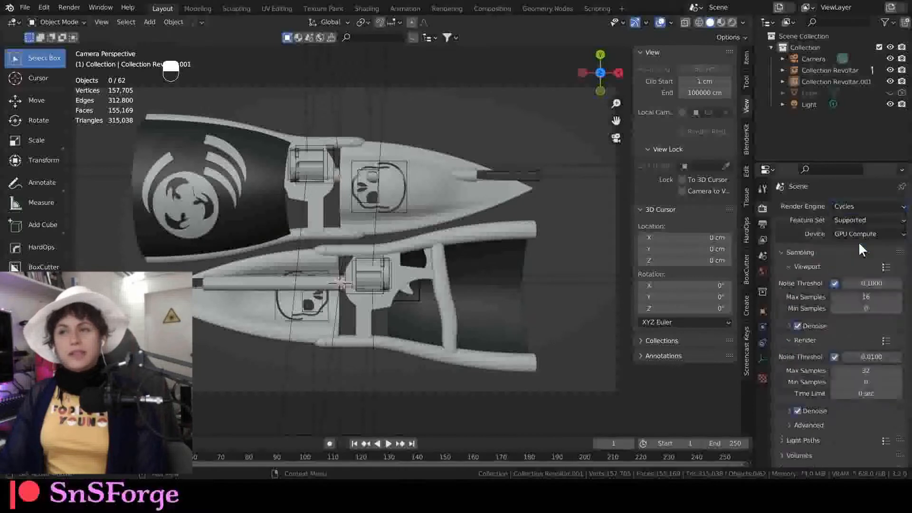
pyautogui.scroll(-6, 854, 252)
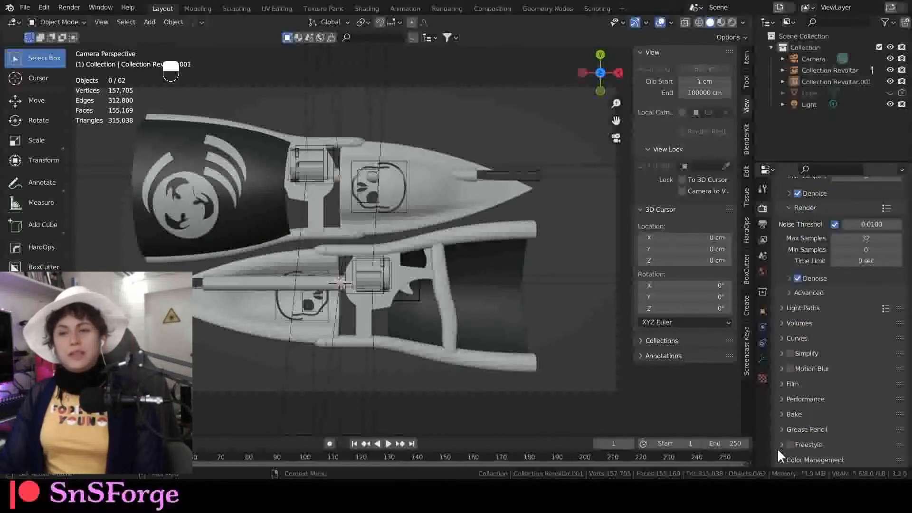
pyautogui.click(790, 445)
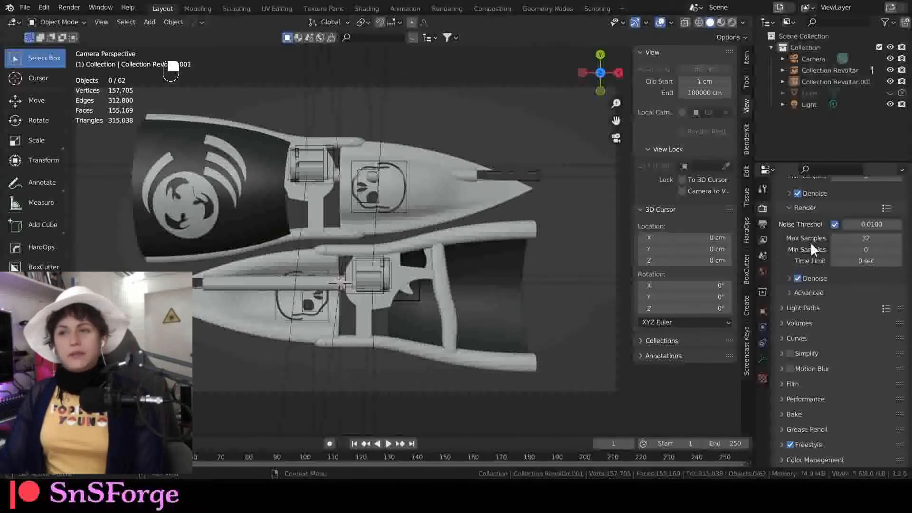
# Review the Cycles sampling settings and the data and light passes available for the view layer
pyautogui.scroll(6, 803, 256)
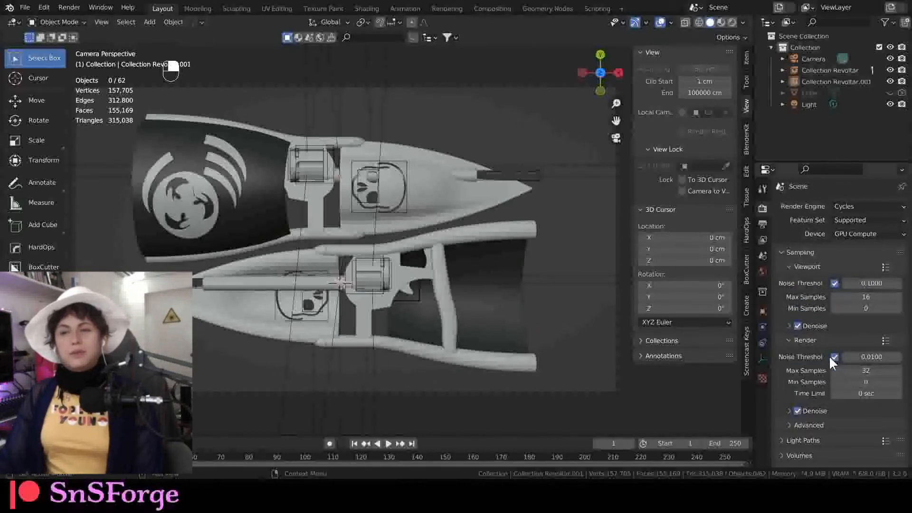
pyautogui.scroll(-3, 820, 371)
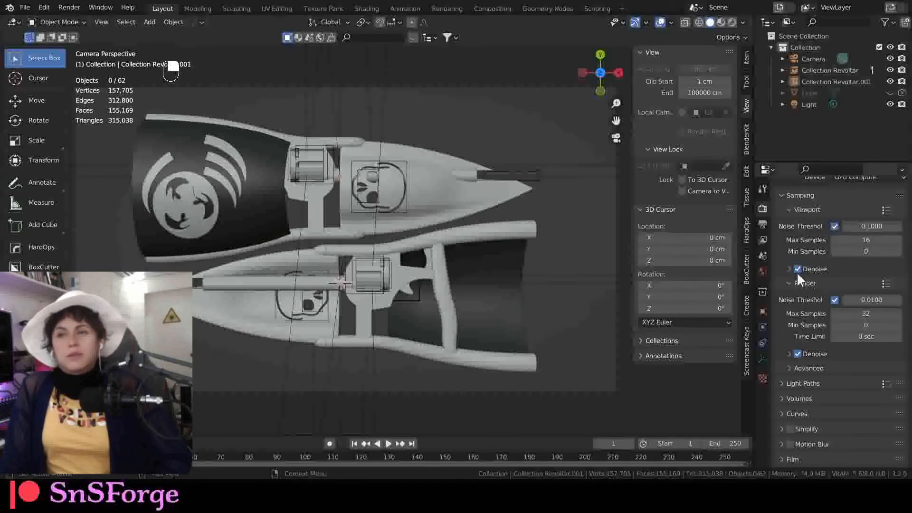
pyautogui.click(761, 239)
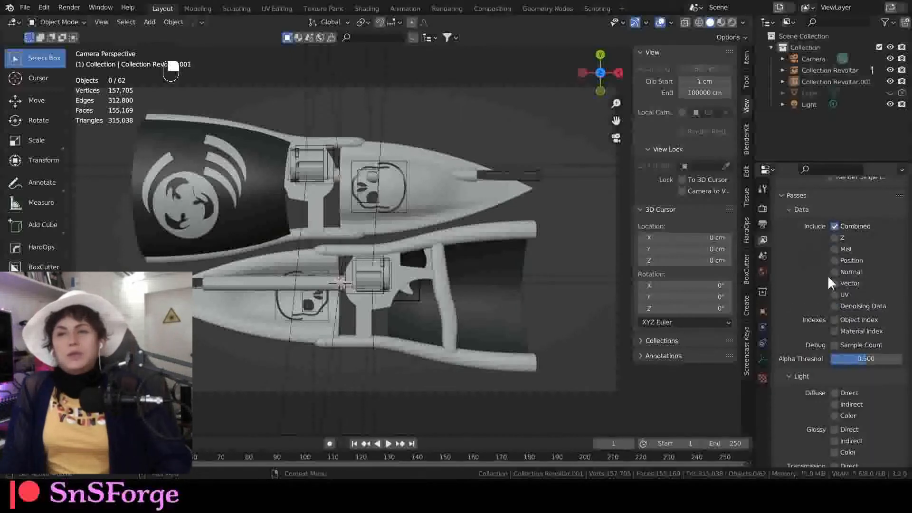
pyautogui.scroll(-5, 845, 371)
pyautogui.scroll(4, 849, 372)
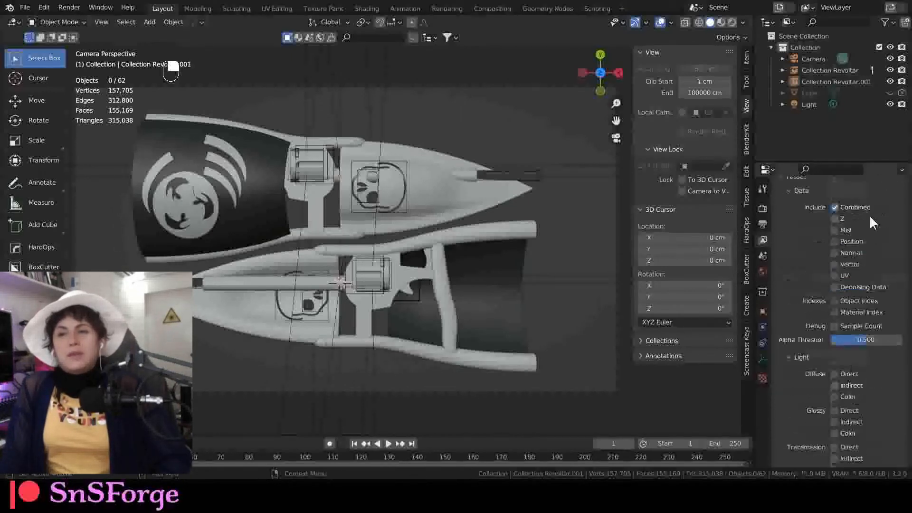
pyautogui.scroll(-5, 862, 352)
pyautogui.scroll(9, 861, 361)
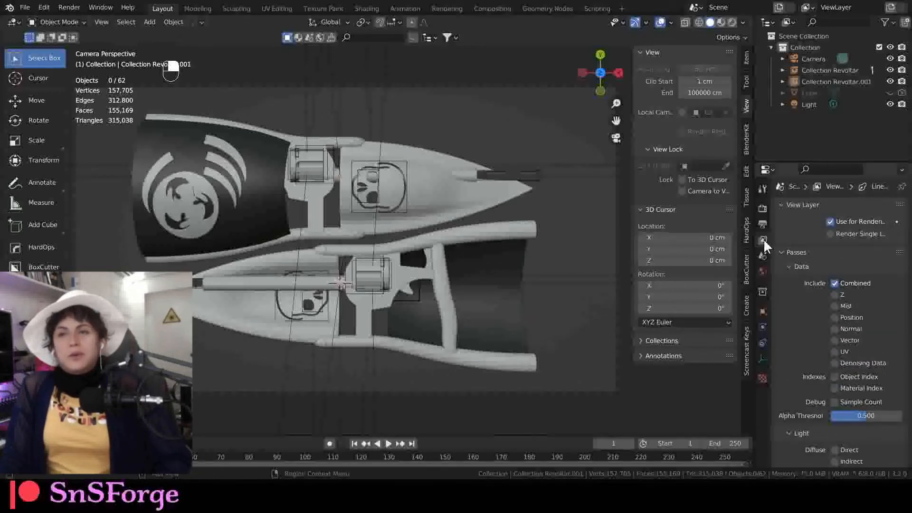
# Enable nodes in the compositor and move the Render Layers node away from the Composite node to make room between them
pyautogui.click(491, 9)
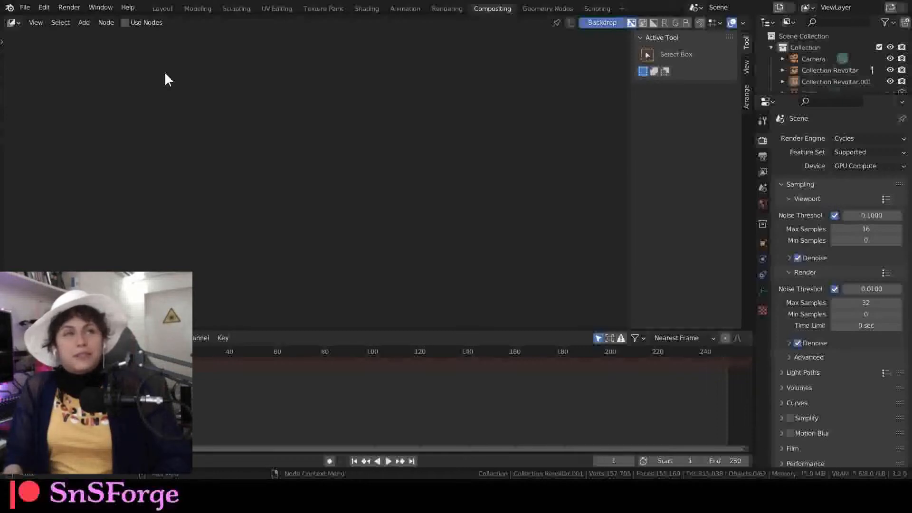
pyautogui.click(143, 22)
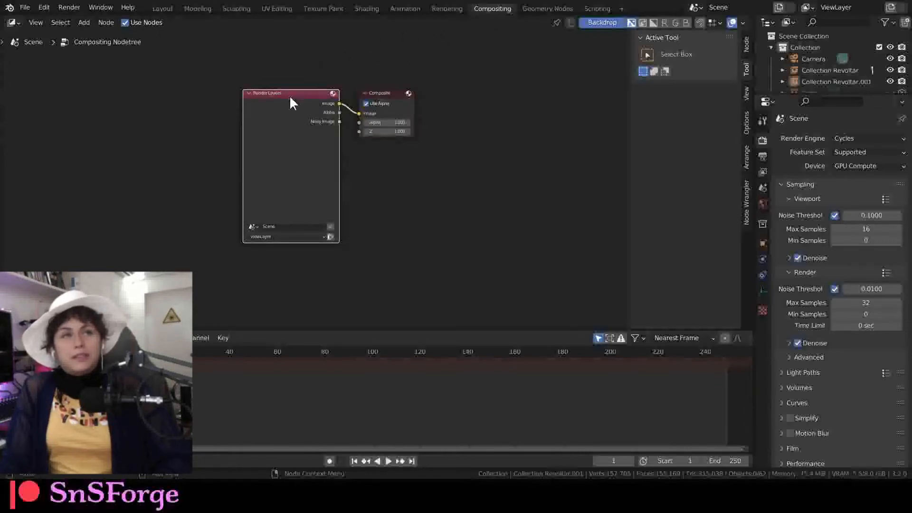
pyautogui.moveTo(288, 95); pyautogui.dragTo(200, 87)
pyautogui.scroll(3, 247, 138)
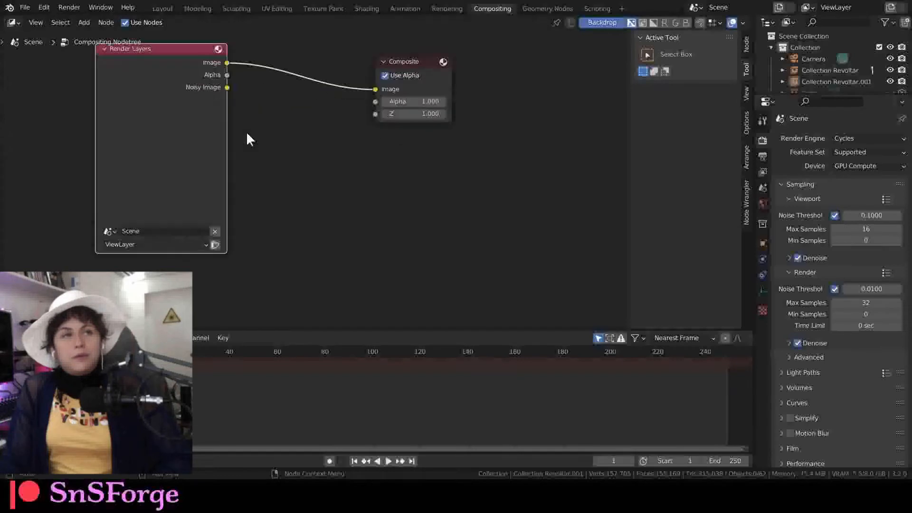
pyautogui.moveTo(276, 160); pyautogui.dragTo(277, 124, button='middle')
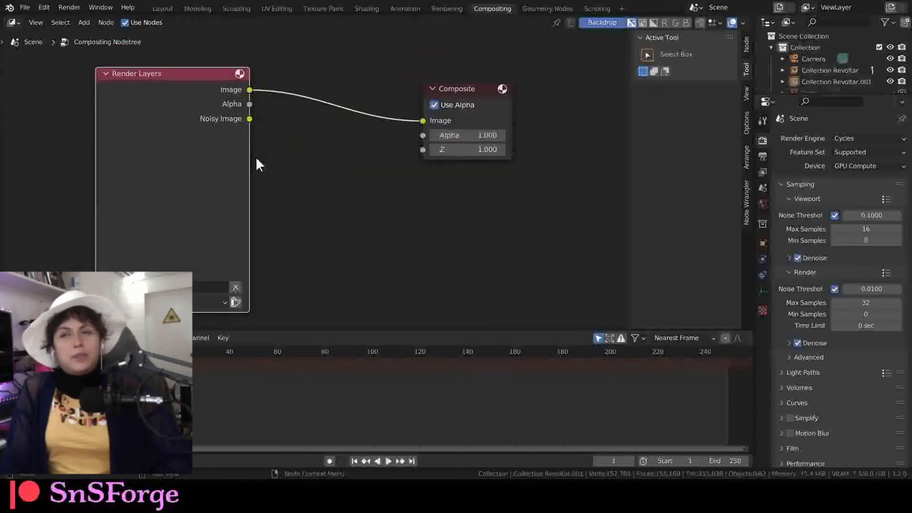
# Enable the Z data pass and the Diffuse Color light pass for the view layer
pyautogui.click(763, 171)
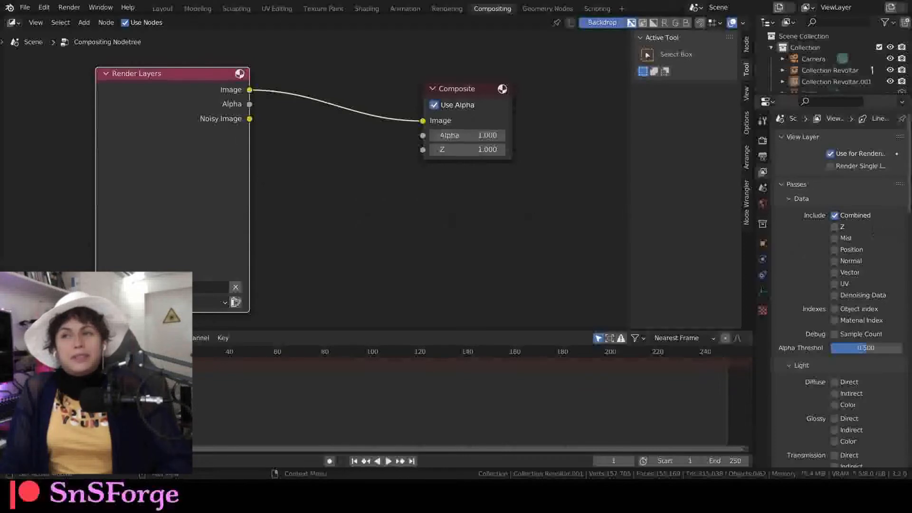
pyautogui.click(832, 226)
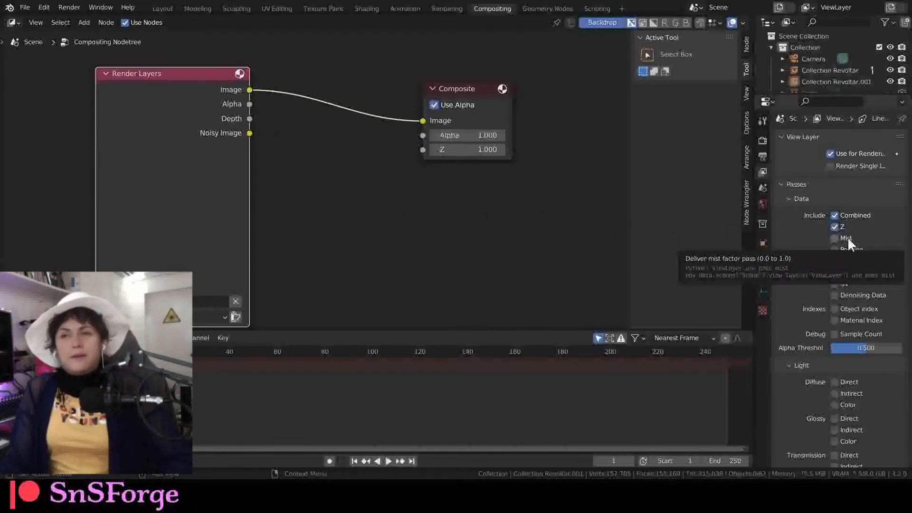
pyautogui.scroll(-3, 793, 237)
pyautogui.scroll(1, 793, 238)
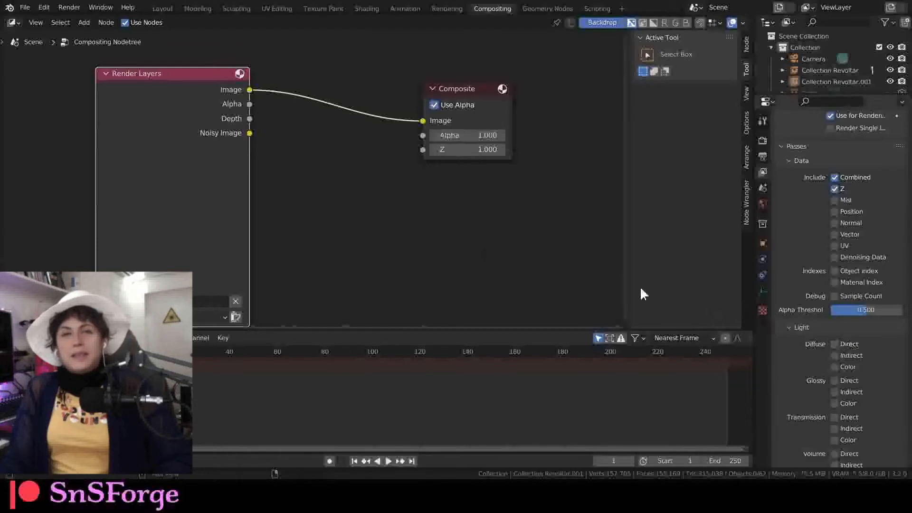
pyautogui.scroll(-2, 864, 350)
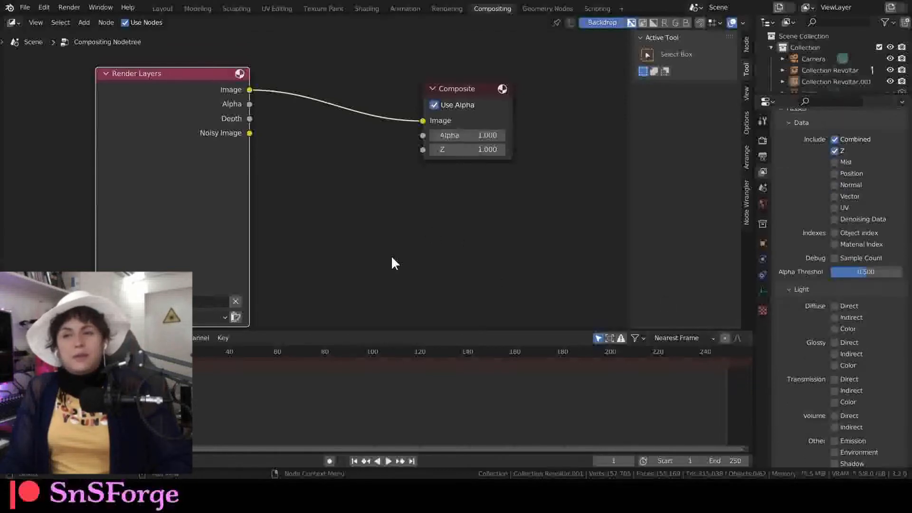
pyautogui.scroll(1, 841, 182)
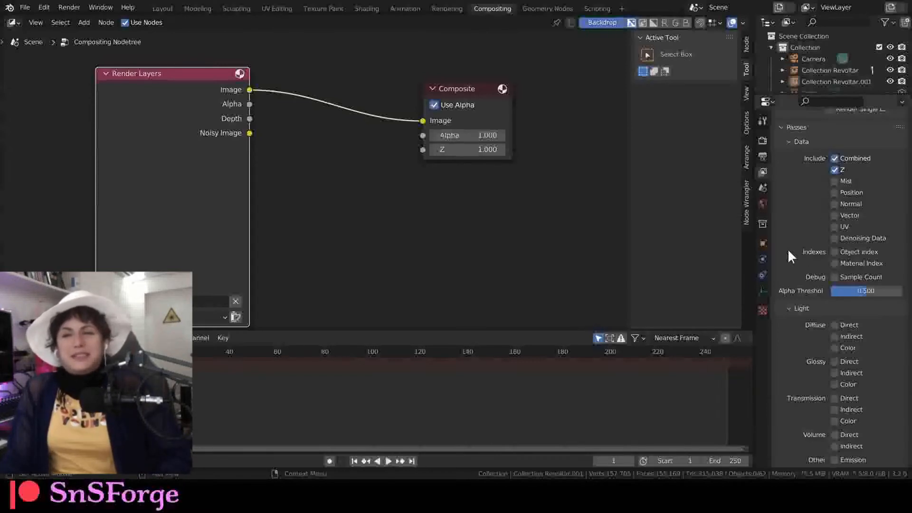
pyautogui.scroll(-3, 845, 242)
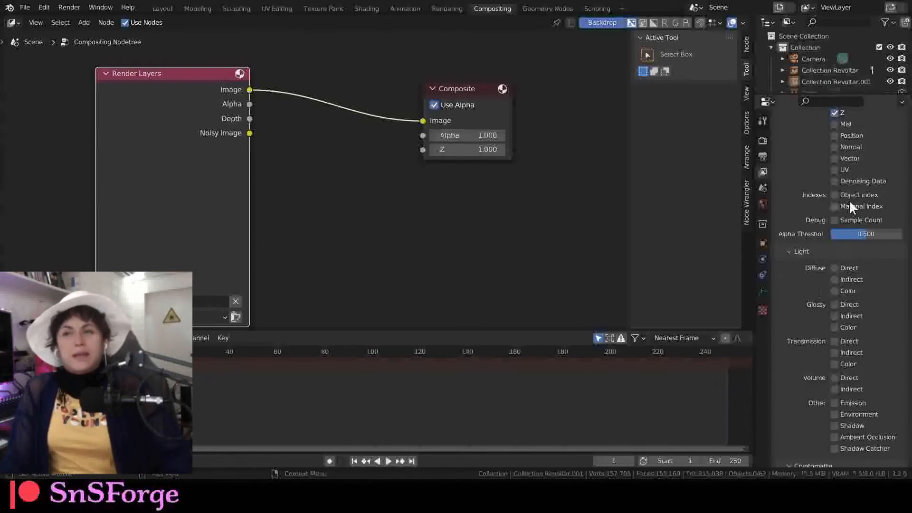
pyautogui.scroll(2, 839, 240)
pyautogui.scroll(-2, 839, 246)
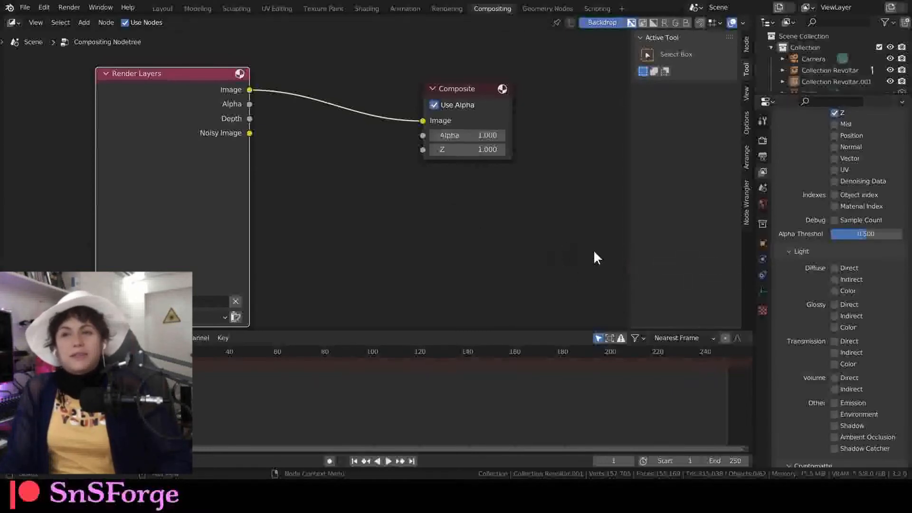
pyautogui.click(835, 290)
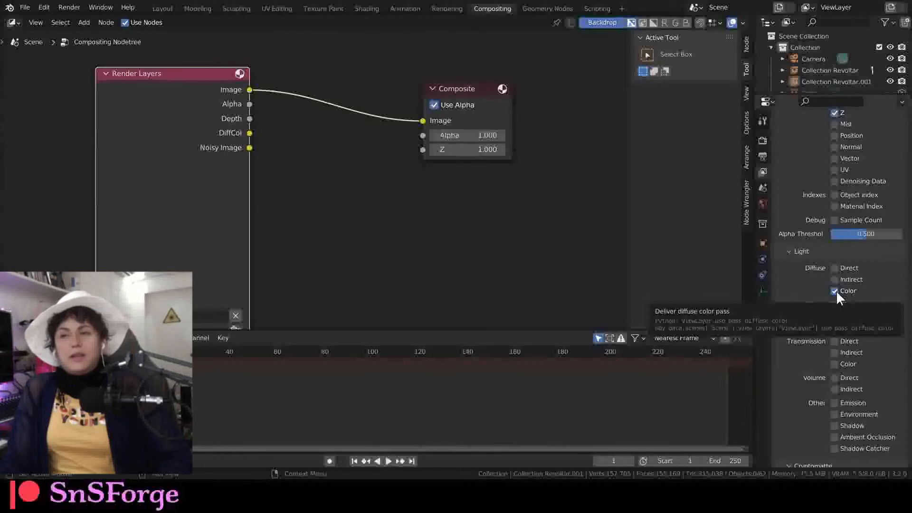
# Enable the Glossy Direct, Indirect and Color passes plus the Emission and Shadow passes for the view layer
pyautogui.scroll(-4, 851, 309)
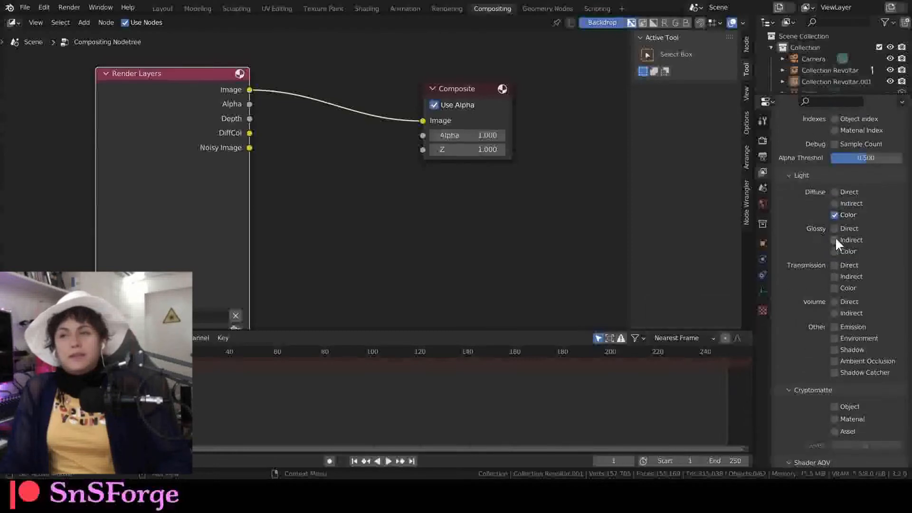
pyautogui.moveTo(835, 228); pyautogui.dragTo(833, 250)
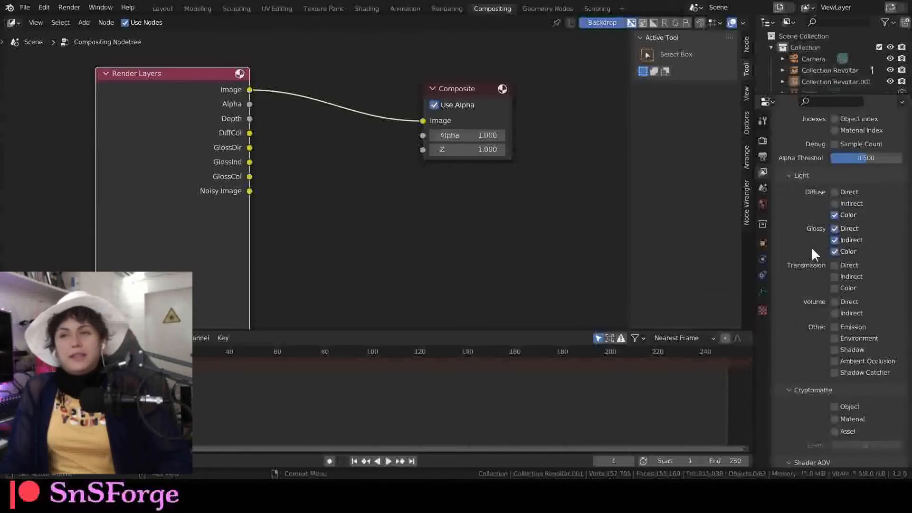
pyautogui.scroll(-2, 811, 246)
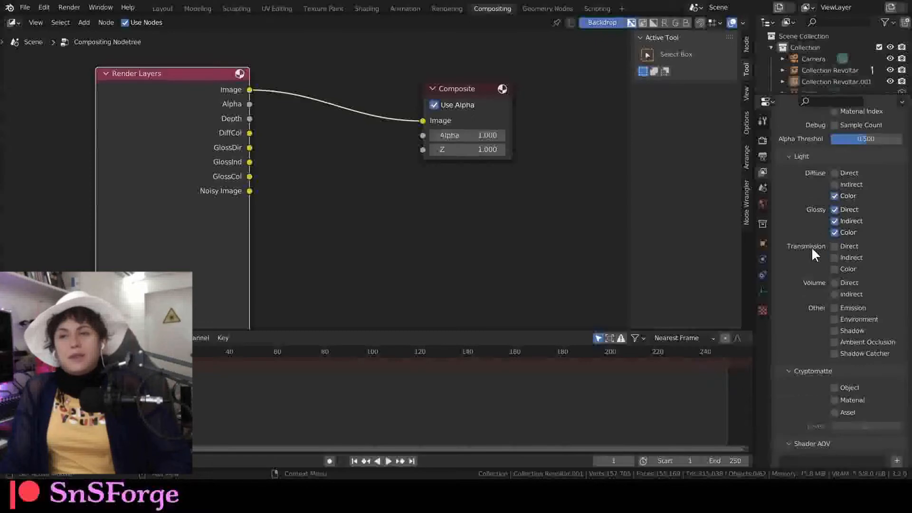
pyautogui.click(835, 289)
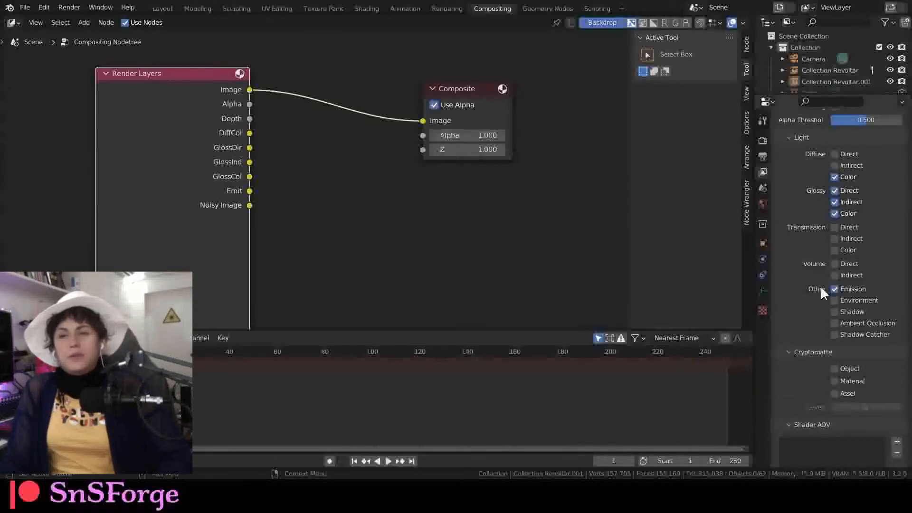
pyautogui.click(834, 311)
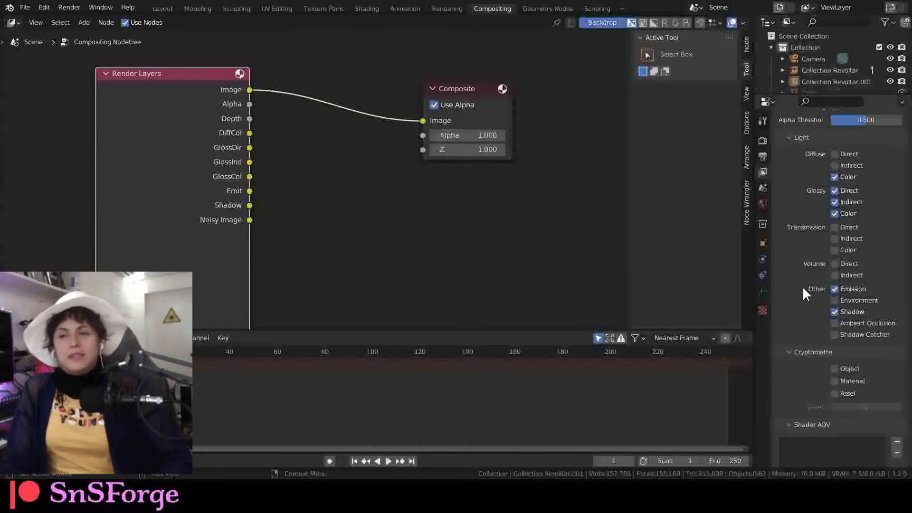
# Exclude Volumes and turn off Denoising in the view layer's filter settings
pyautogui.scroll(-2, 803, 286)
pyautogui.scroll(-1, 803, 283)
pyautogui.scroll(4, 802, 281)
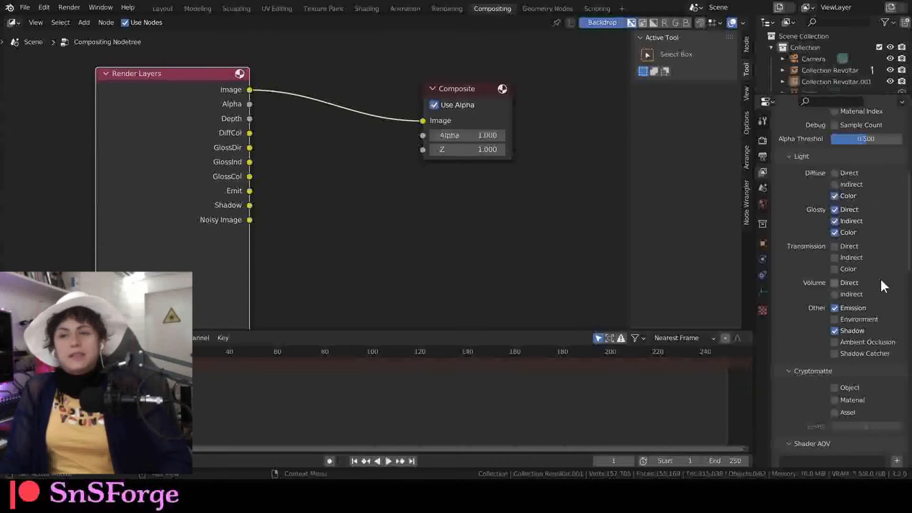
pyautogui.scroll(-10, 880, 280)
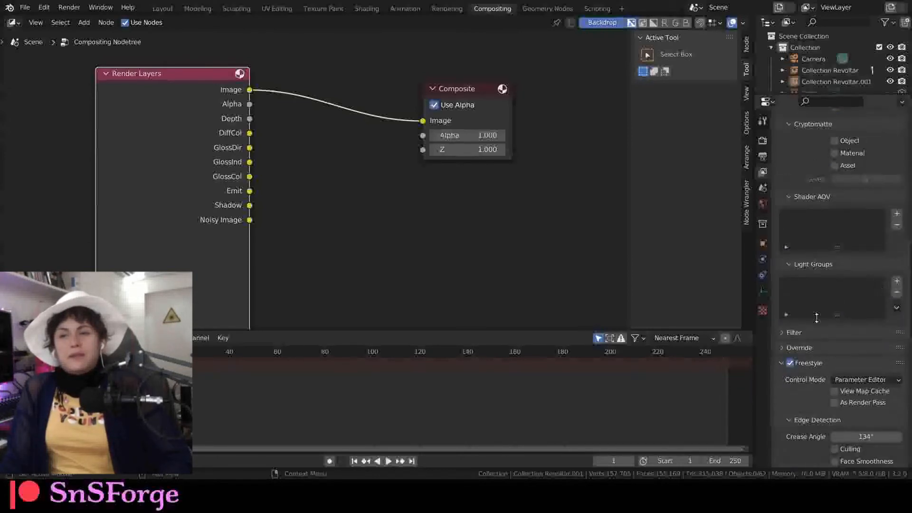
pyautogui.click(781, 333)
pyautogui.scroll(-3, 839, 335)
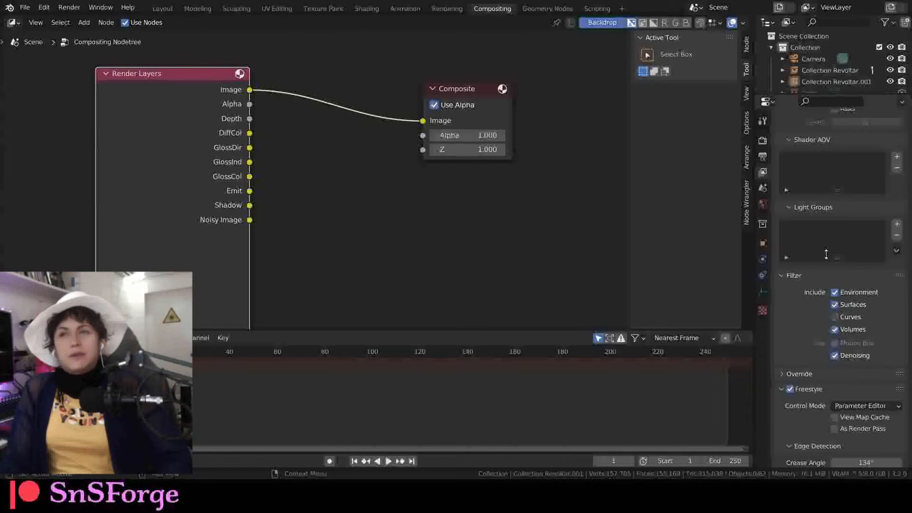
pyautogui.click(835, 329)
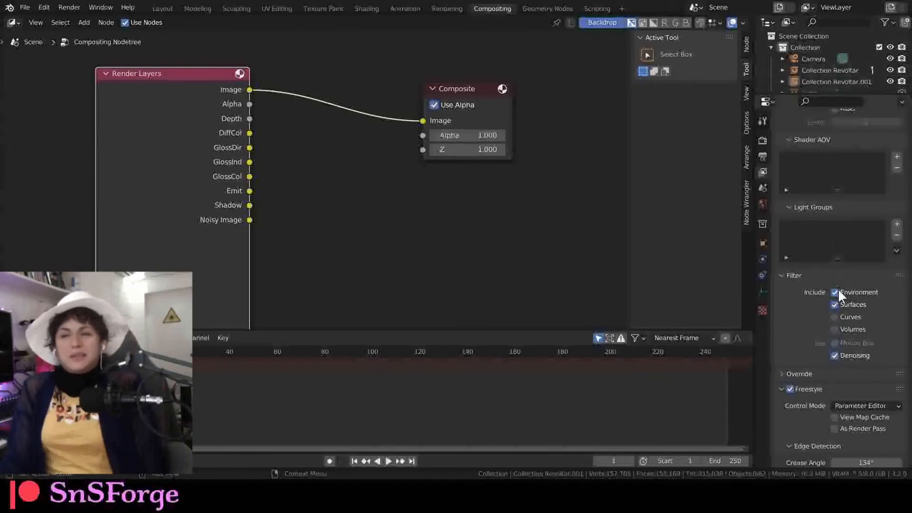
pyautogui.click(835, 356)
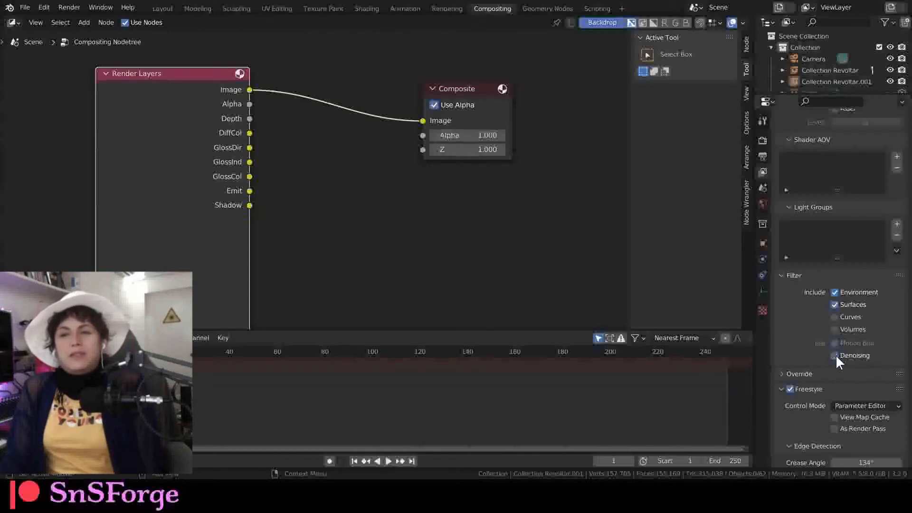
# Recheck the enabled light passes and set Freestyle to output as a separate render pass
pyautogui.scroll(-4, 824, 304)
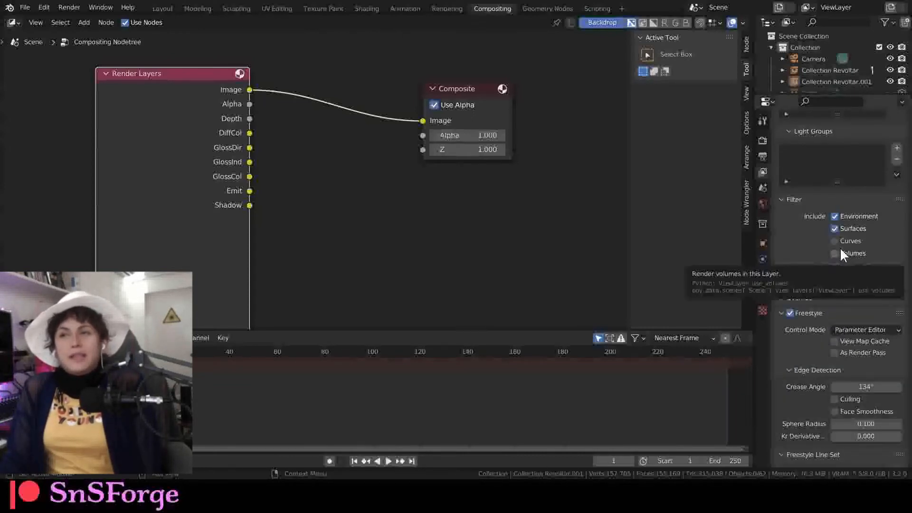
pyautogui.scroll(4, 841, 250)
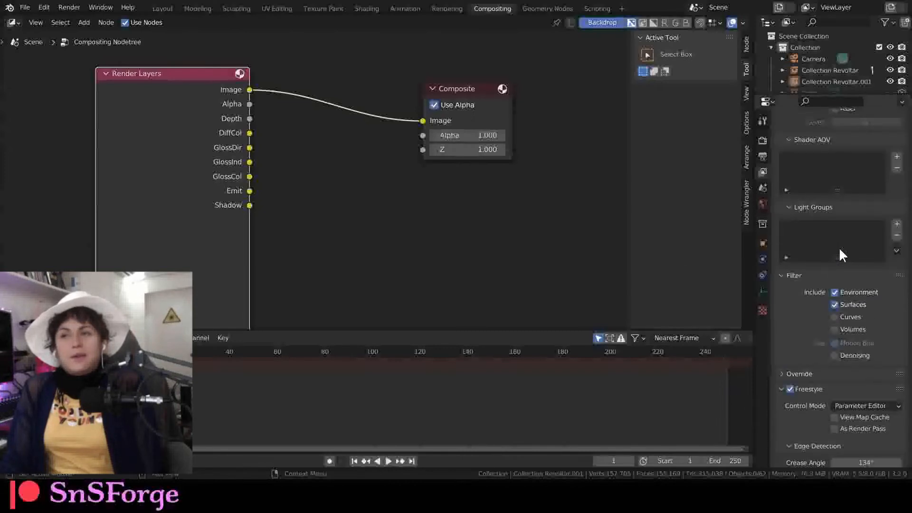
pyautogui.scroll(-8, 838, 251)
pyautogui.scroll(15, 837, 253)
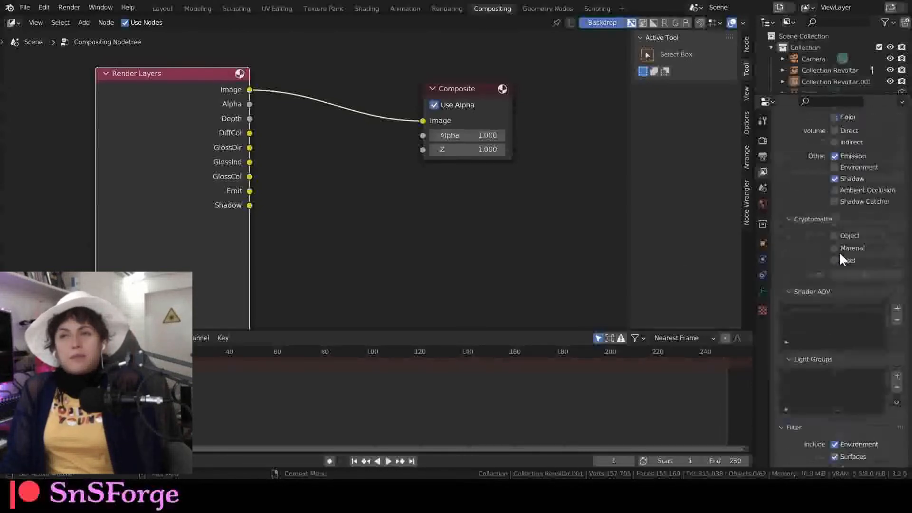
pyautogui.scroll(9, 840, 252)
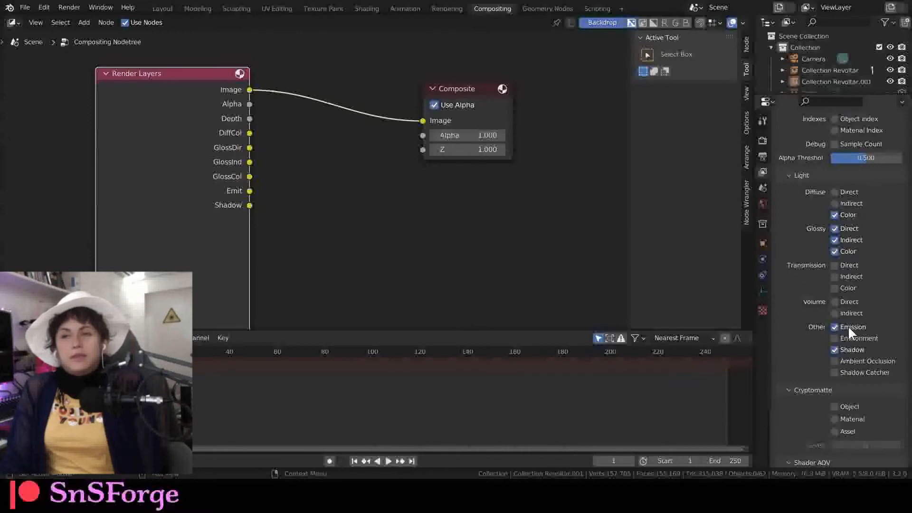
pyautogui.scroll(-18, 850, 346)
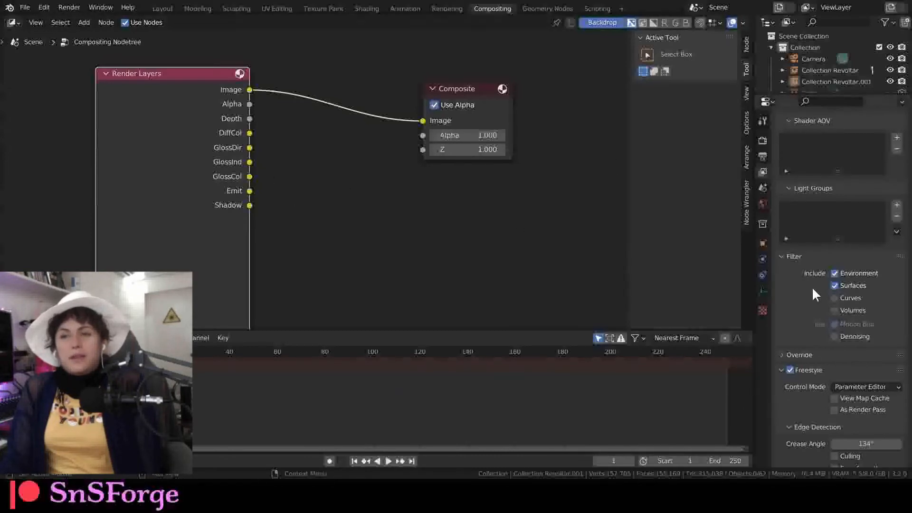
pyautogui.scroll(-3, 813, 311)
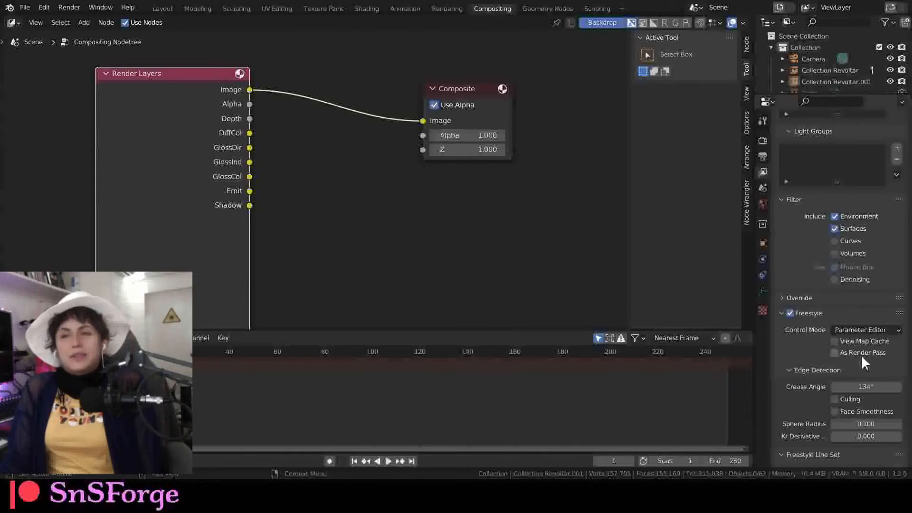
pyautogui.click(834, 352)
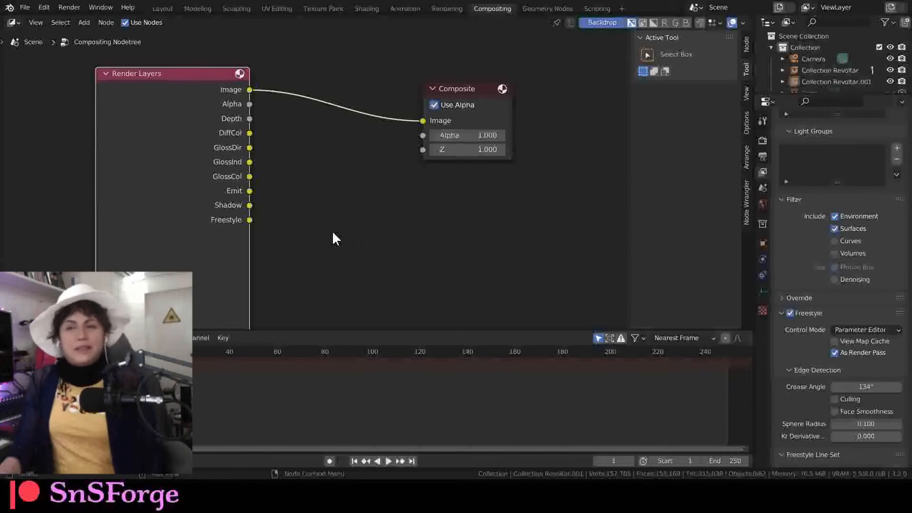
# Insert a reroute on the Render Layers image link and connect a new Viewer node to it below the Composite node
pyautogui.click(354, 193)
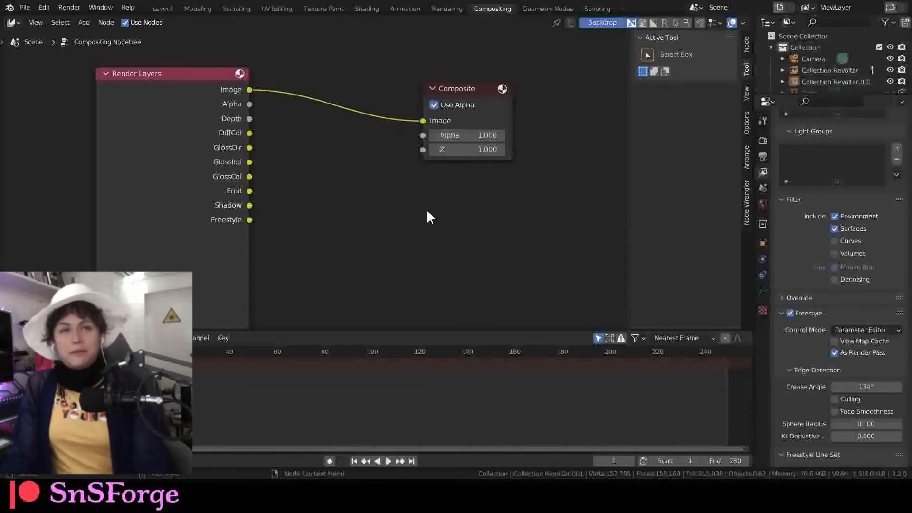
pyautogui.keyDown('shift'); pyautogui.moveTo(393, 84); pyautogui.dragTo(385, 136, button='right'); pyautogui.keyUp('shift')
pyautogui.moveTo(390, 118); pyautogui.dragTo(438, 202)
pyautogui.write('view')
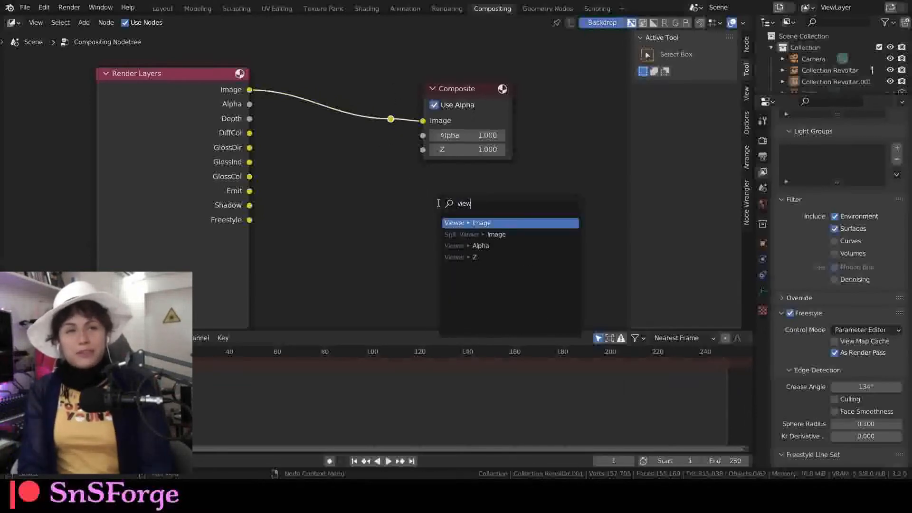
pyautogui.press('Return')
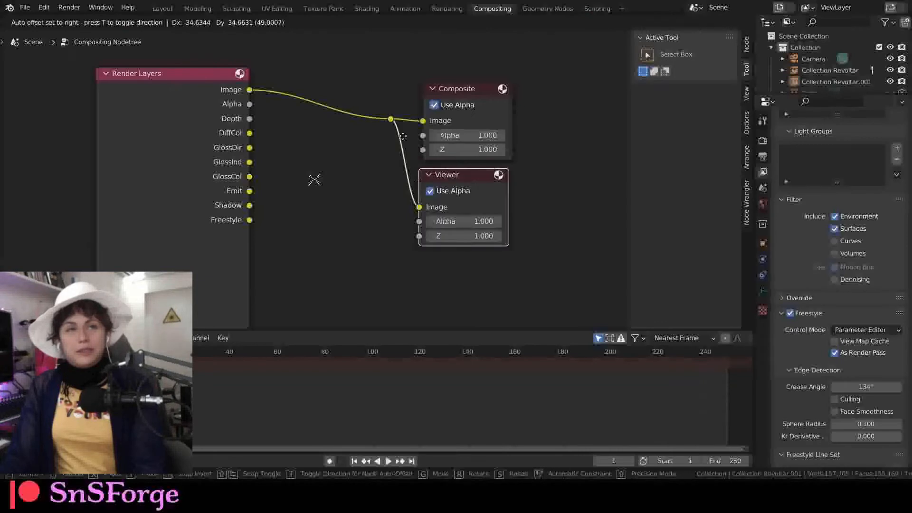
pyautogui.click(403, 136)
# Spread the Render Layers node well away from the reroute, Composite and Viewer nodes, and render the image
pyautogui.moveTo(379, 101); pyautogui.dragTo(478, 176)
pyautogui.moveTo(459, 93); pyautogui.dragTo(561, 107)
pyautogui.click(181, 73)
pyautogui.moveTo(187, 72); pyautogui.dragTo(9, 81)
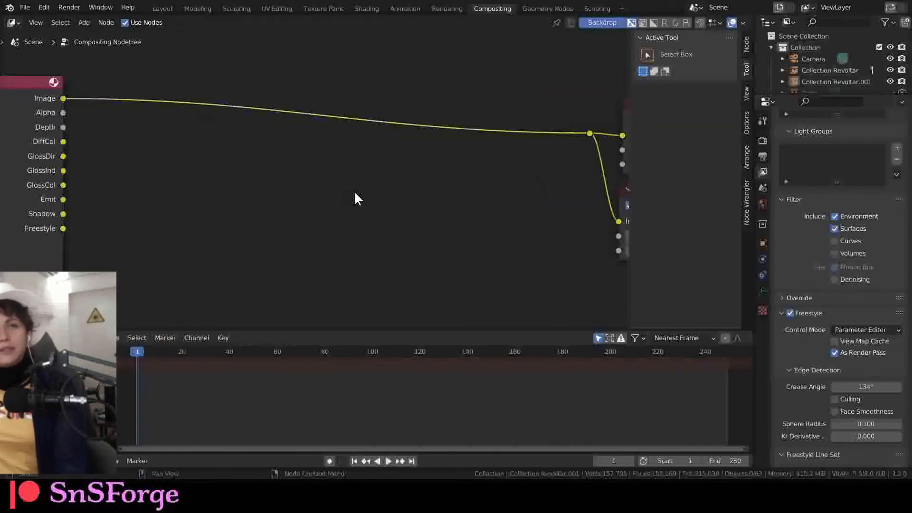
pyautogui.scroll(-1, 355, 190)
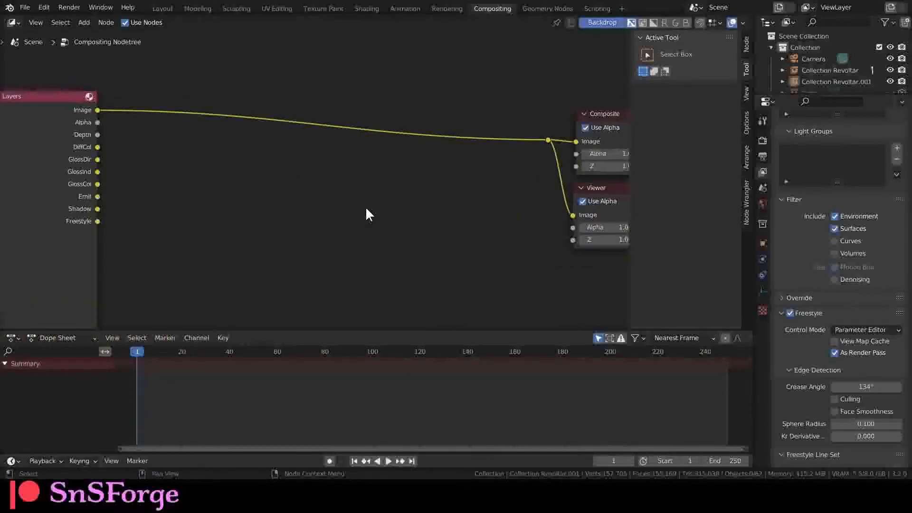
pyautogui.press('F12')
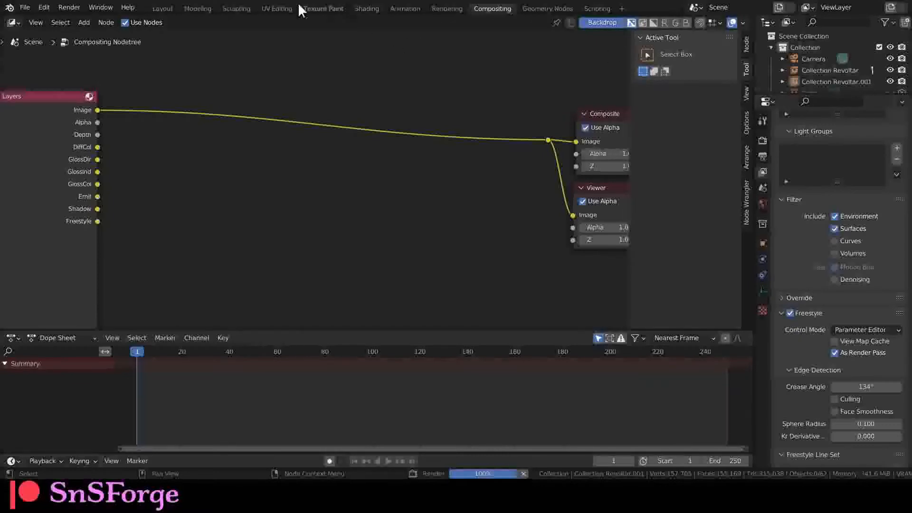
# Show the layout camera view in rendered shading and set the light's location to 0 cm on X, Y and Z
pyautogui.click(167, 9)
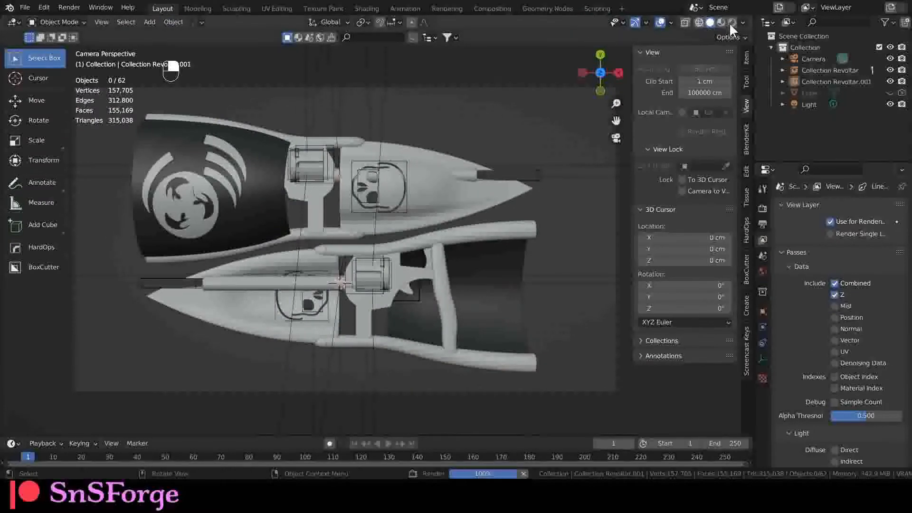
pyautogui.click(763, 208)
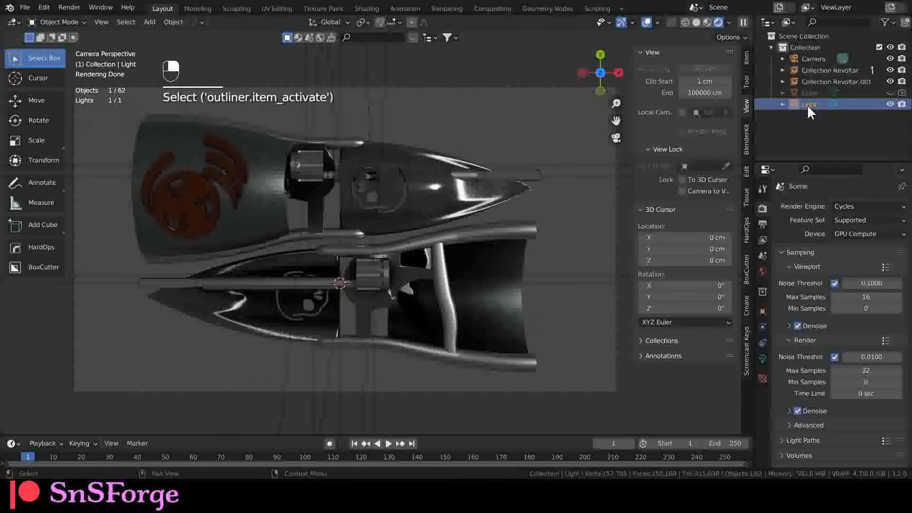
pyautogui.scroll(-2, 496, 231)
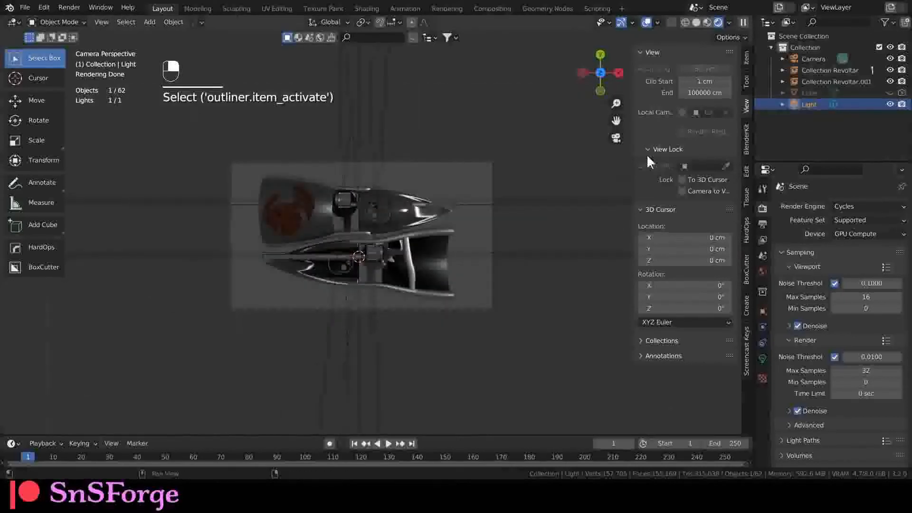
pyautogui.click(747, 58)
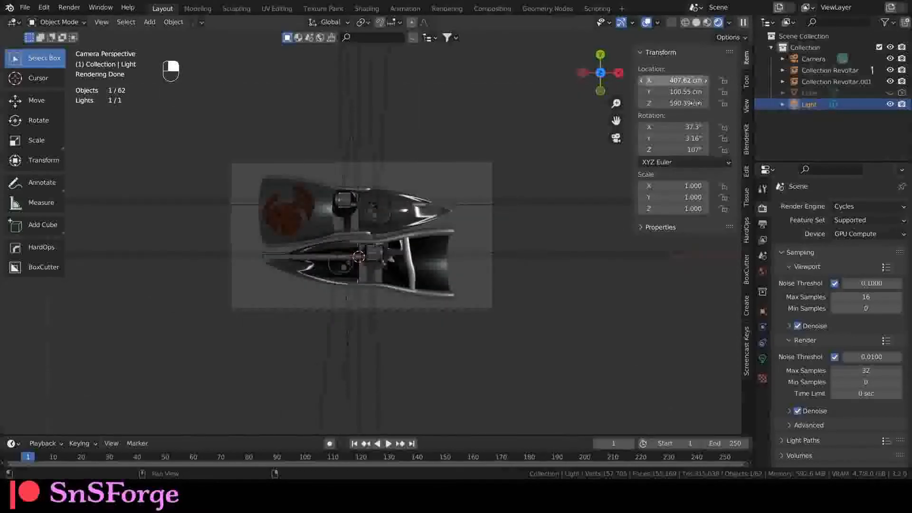
pyautogui.moveTo(691, 80); pyautogui.dragTo(691, 103)
pyautogui.write('0')
pyautogui.press('Return')
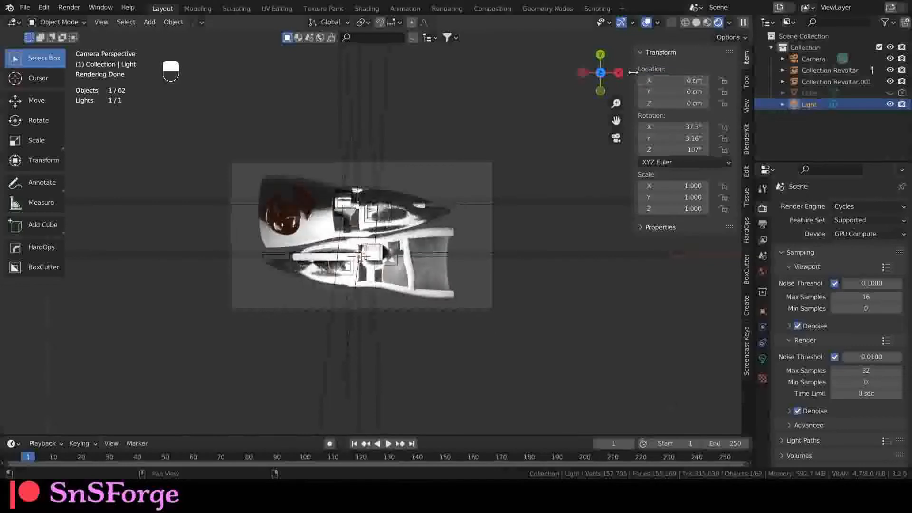
# Raise the light above the models to Z 87.2 cm and offset it to Y 6.8 cm
pyautogui.click(691, 103)
pyautogui.write('116')
pyautogui.press('Return')
pyautogui.moveTo(671, 103)
pyautogui.mouseDown()
pyautogui.moveTo(660, 103)
pyautogui.moveTo(689, 93)
pyautogui.moveTo(664, 104)
pyautogui.mouseUp()
pyautogui.scroll(4, 441, 231)
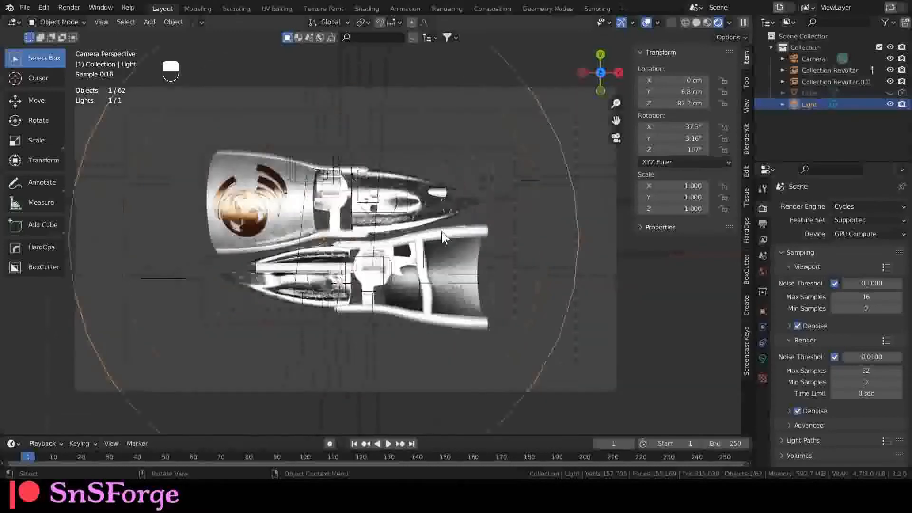
pyautogui.scroll(4, 442, 232)
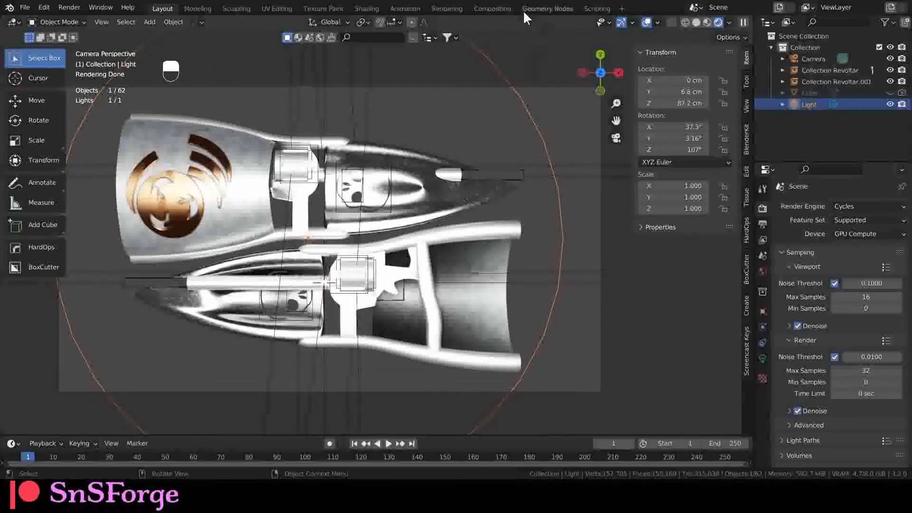
# Fit the compositor's backdrop to the node editor and render the image again with the new lighting
pyautogui.click(492, 9)
pyautogui.scroll(-3, 422, 182)
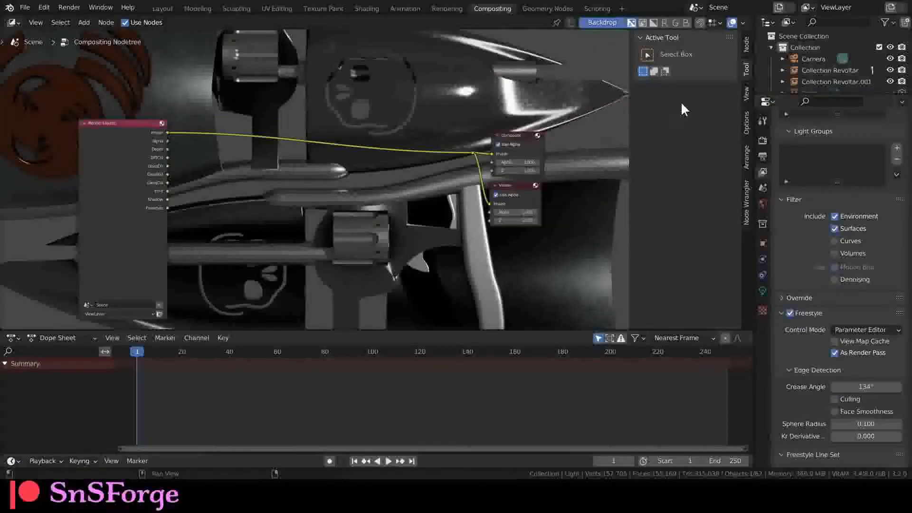
pyautogui.click(746, 95)
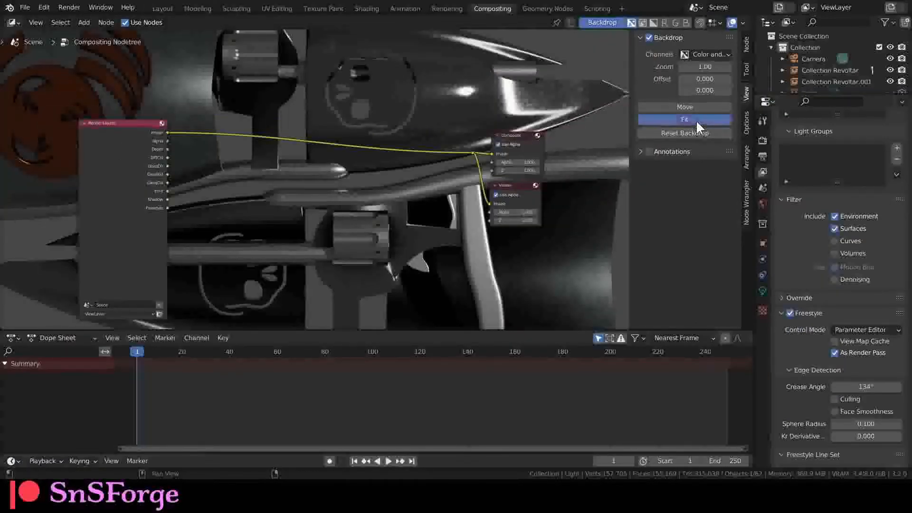
pyautogui.click(696, 120)
pyautogui.press('F12')
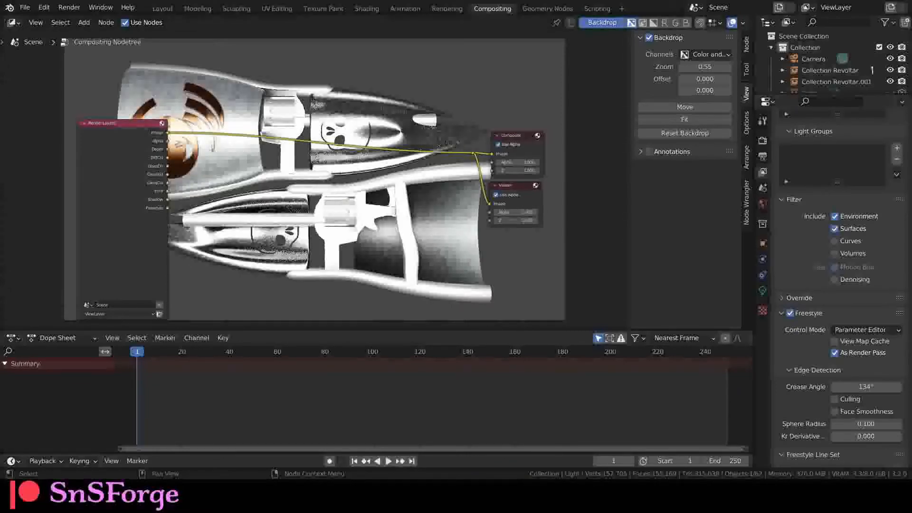
# Feed the Render Layers Freestyle output into the Composite and Viewer nodes in place of the combined image
pyautogui.scroll(1, 307, 179)
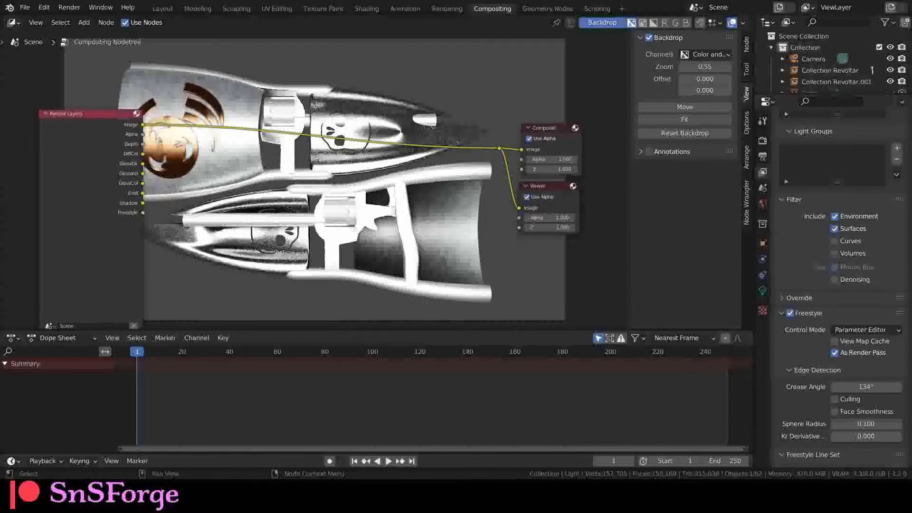
pyautogui.moveTo(143, 212); pyautogui.dragTo(520, 149)
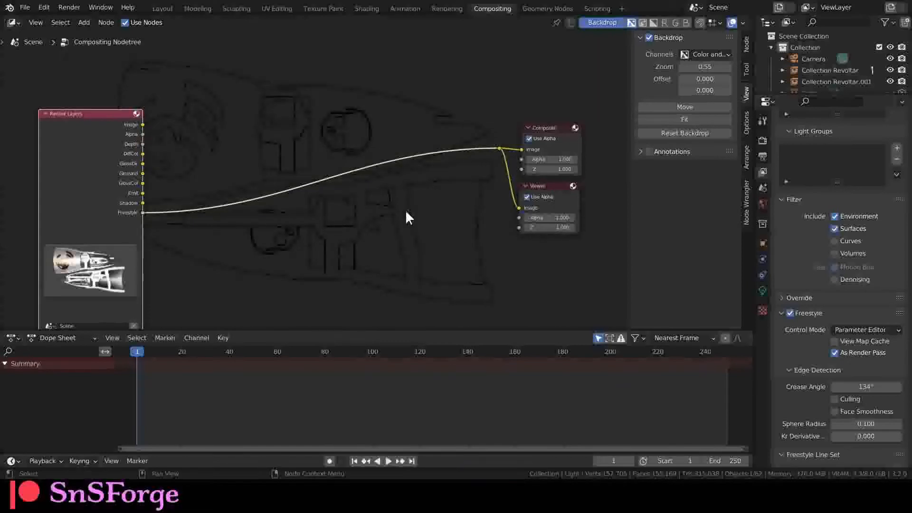
# Add a Mix node and insert it on the link carrying the Freestyle pass to the outputs
pyautogui.scroll(2, 249, 164)
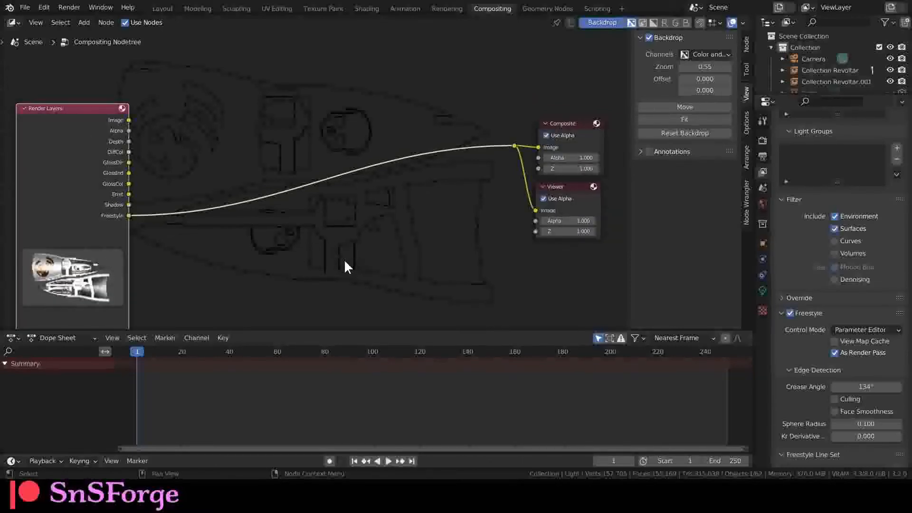
pyautogui.hotkey('shift', 'a')
pyautogui.write('mix')
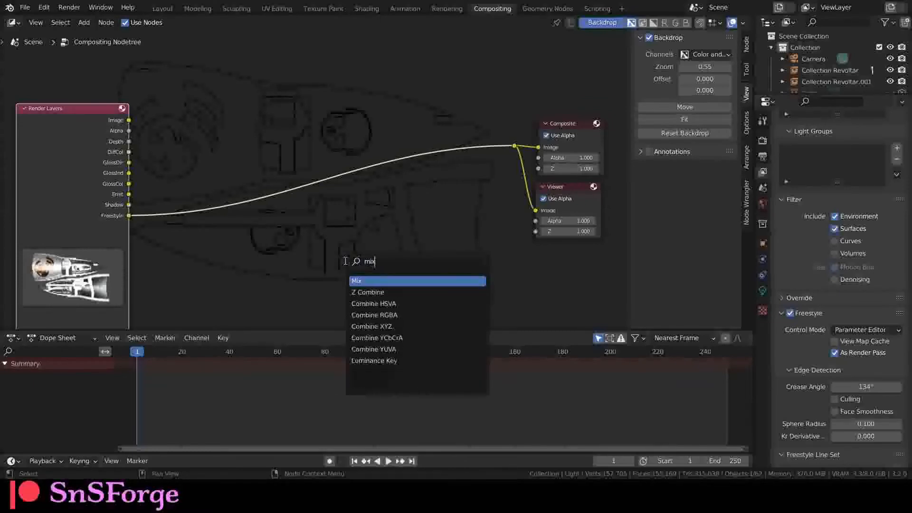
pyautogui.press('Return')
pyautogui.click(188, 188)
# Switch the new Mix node's blending mode to Divide and set its factor to 0.5
pyautogui.click(201, 215)
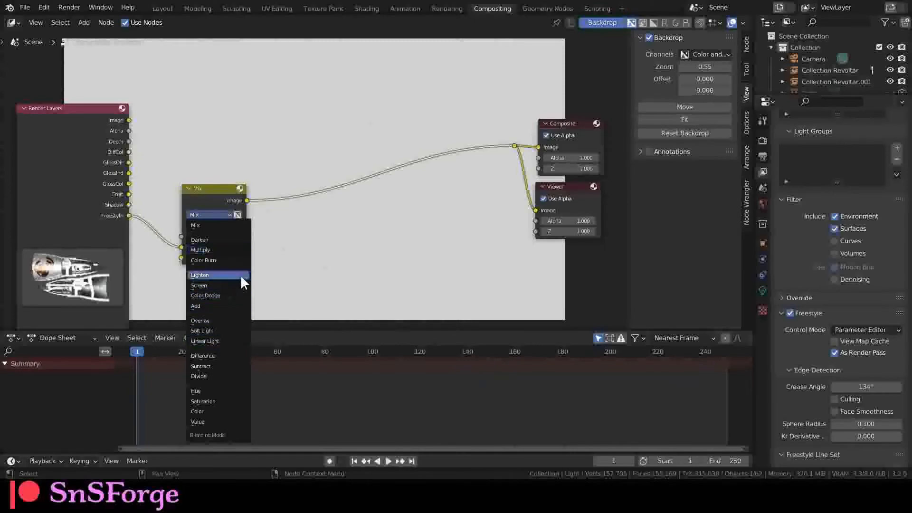
pyautogui.scroll(2, 312, 253)
pyautogui.click(159, 230)
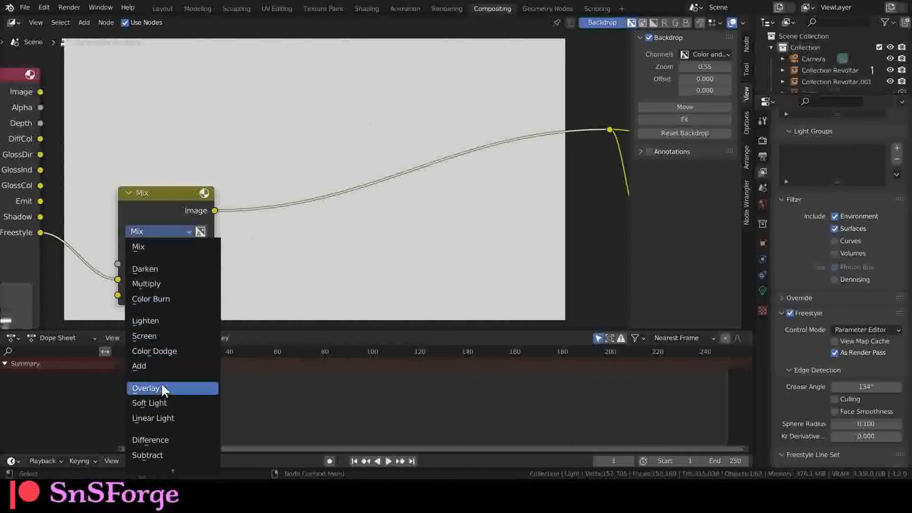
pyautogui.click(170, 246)
pyautogui.moveTo(250, 292); pyautogui.dragTo(269, 204, button='middle')
pyautogui.click(176, 160)
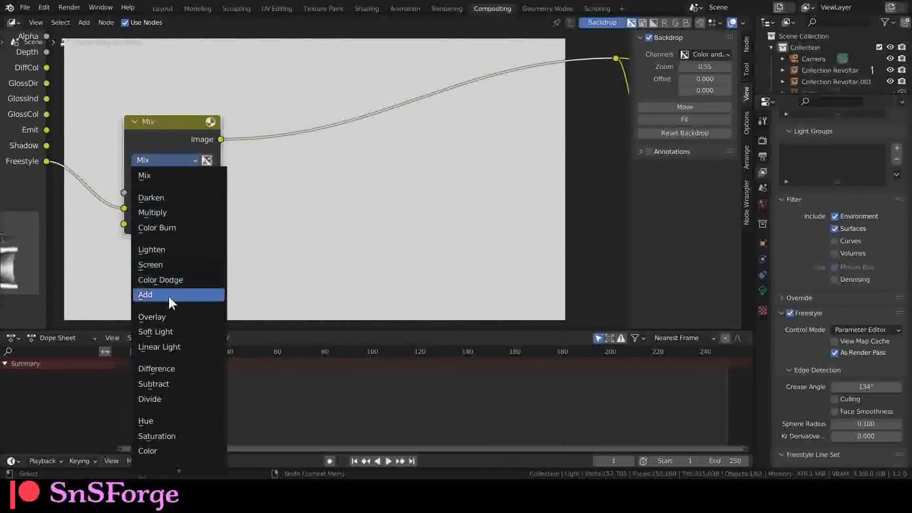
pyautogui.click(164, 399)
pyautogui.scroll(-1, 283, 267)
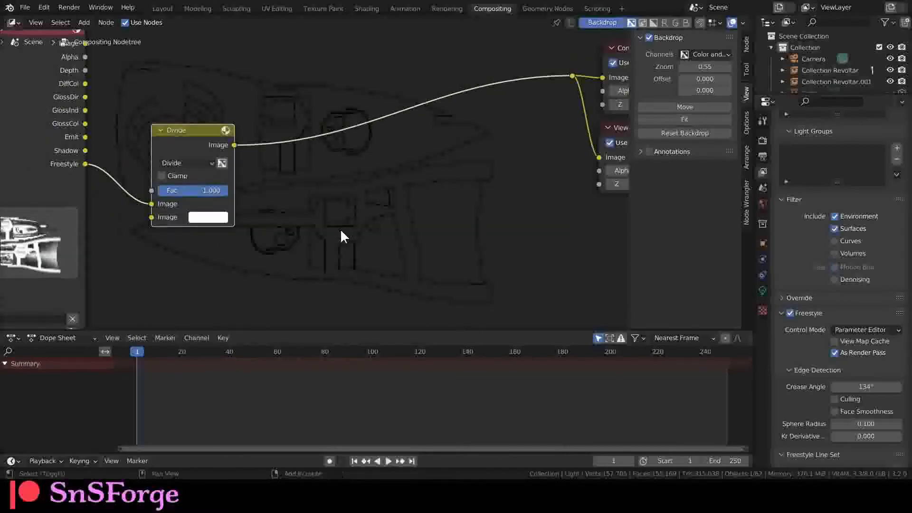
pyautogui.moveTo(341, 229); pyautogui.dragTo(302, 239, button='middle')
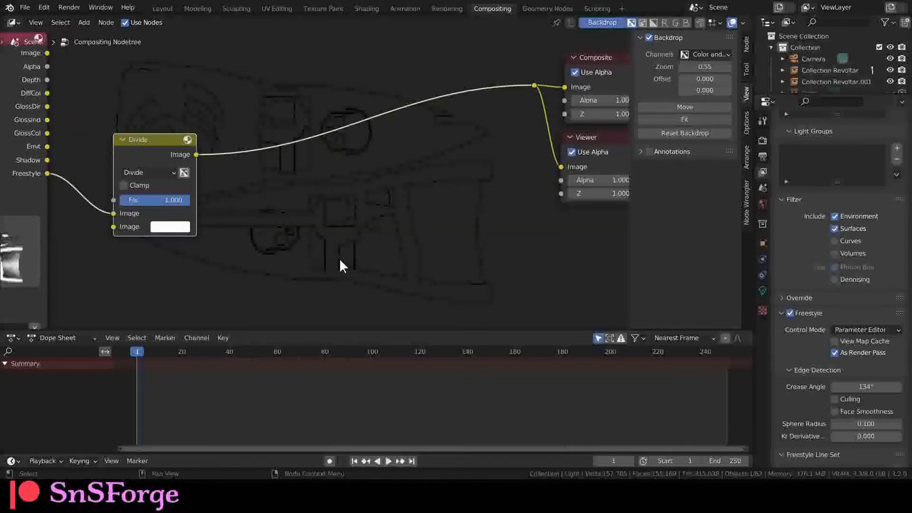
pyautogui.click(160, 202)
pyautogui.press('Return')
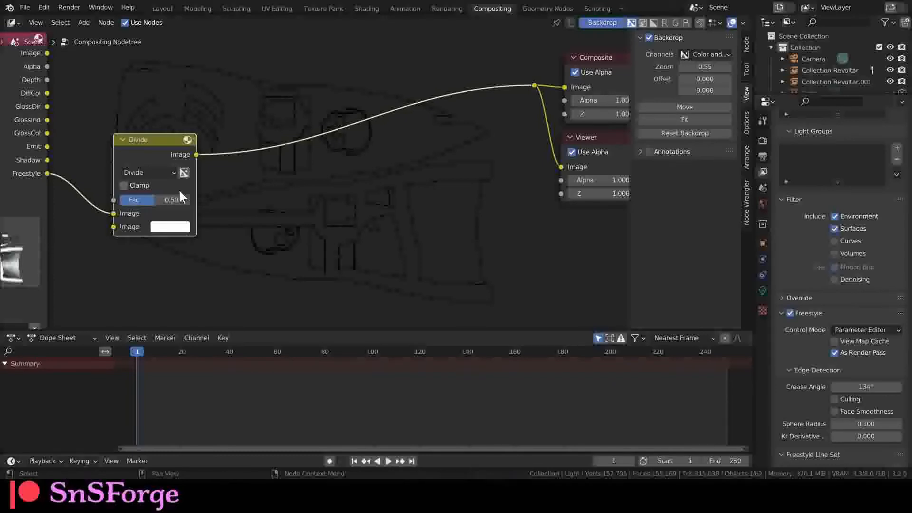
# Add an Invert node and insert it on the link after the Divide node
pyautogui.click(268, 184)
pyautogui.hotkey('shift', 'a')
pyautogui.click(270, 186)
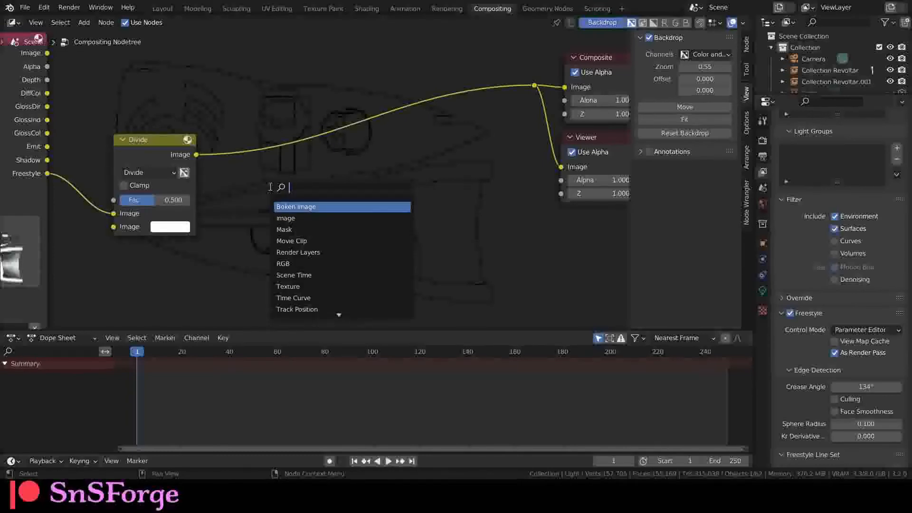
pyautogui.write('inv')
pyautogui.press('Return')
pyautogui.click(217, 136)
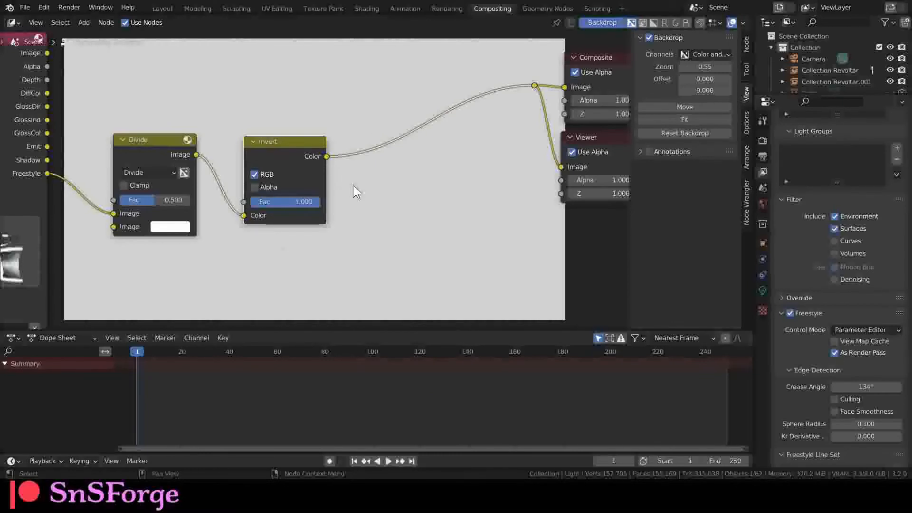
# Reconnect the Freestyle pass from the Divide node's first Image input to its second Image input
pyautogui.moveTo(114, 216); pyautogui.dragTo(114, 228)
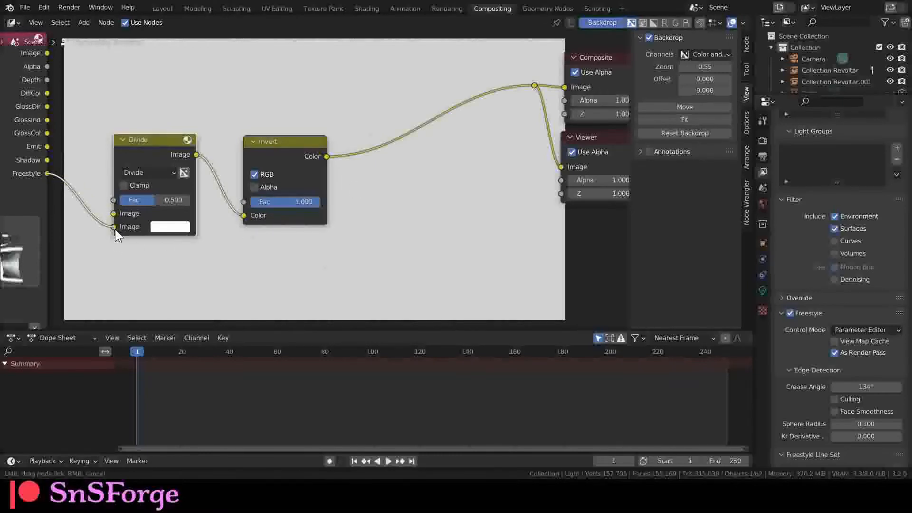
pyautogui.moveTo(415, 233); pyautogui.dragTo(408, 259, button='middle')
pyautogui.scroll(-4, 402, 185)
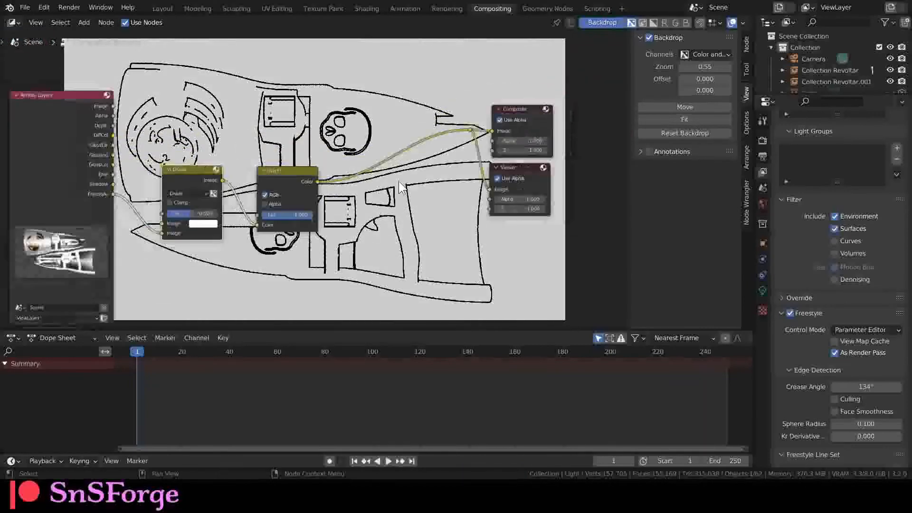
pyautogui.scroll(3, 402, 186)
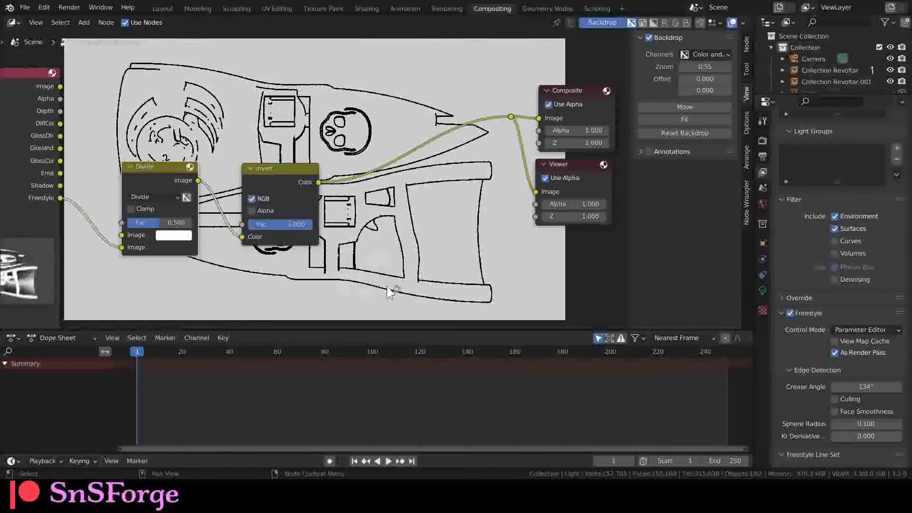
pyautogui.scroll(1, 379, 129)
# Move the Divide and Invert nodes together below the other nodes to clear space in the tree
pyautogui.click(266, 168)
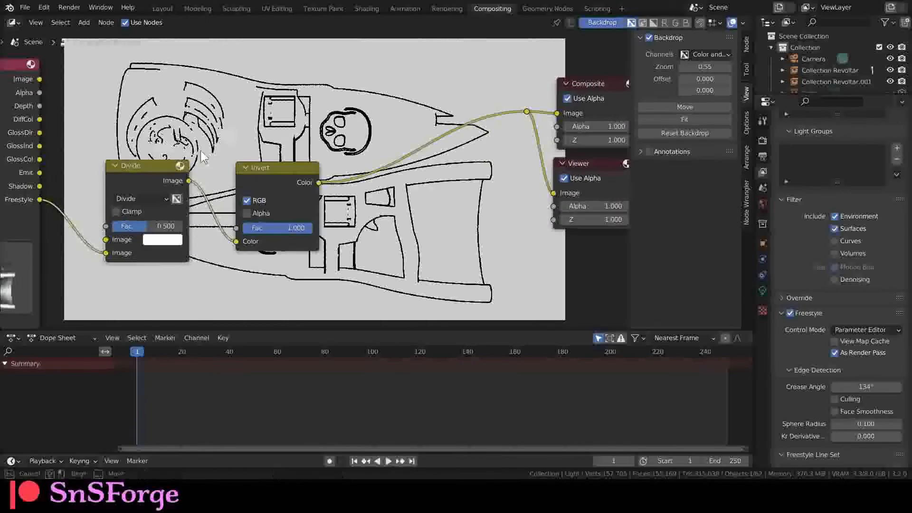
pyautogui.keyDown('shift'); pyautogui.click(166, 167); pyautogui.keyUp('shift')
pyautogui.press('g')
pyautogui.click(156, 237)
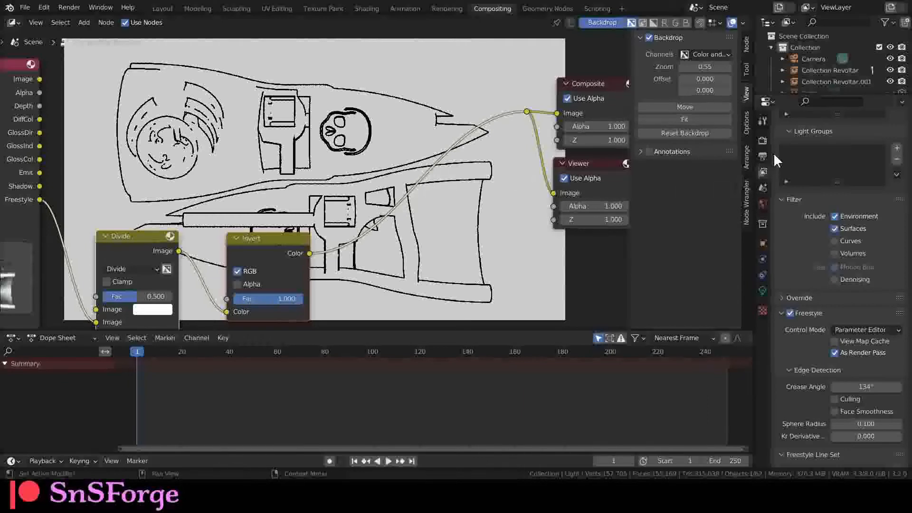
# Enable the Transparent film option in the render settings
pyautogui.click(763, 140)
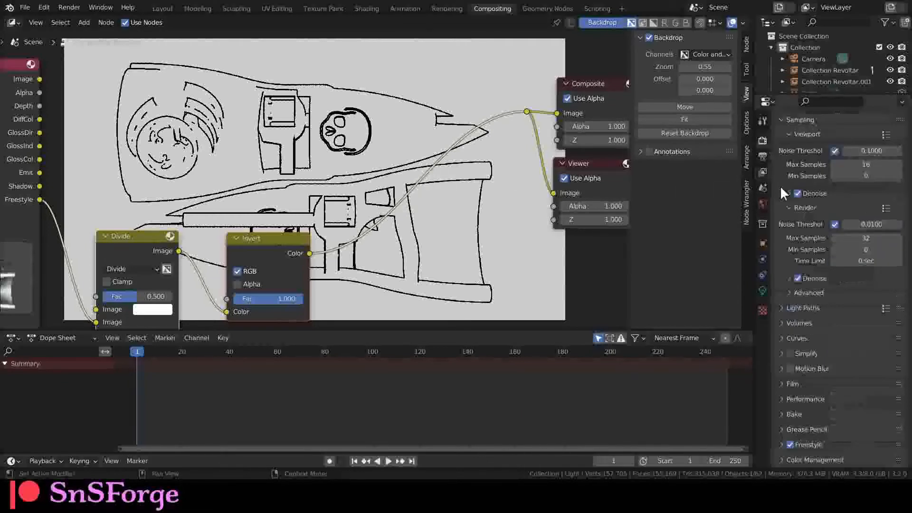
pyautogui.click(782, 383)
pyautogui.scroll(-5, 833, 386)
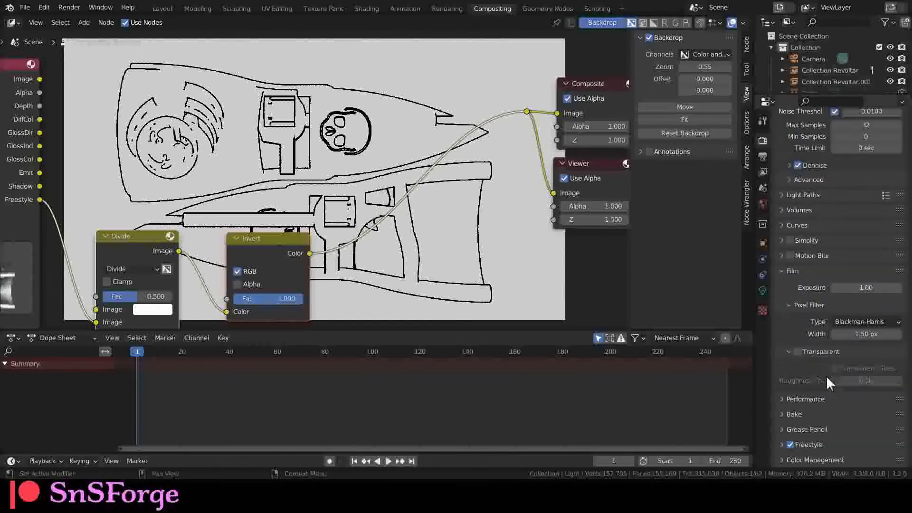
pyautogui.click(797, 351)
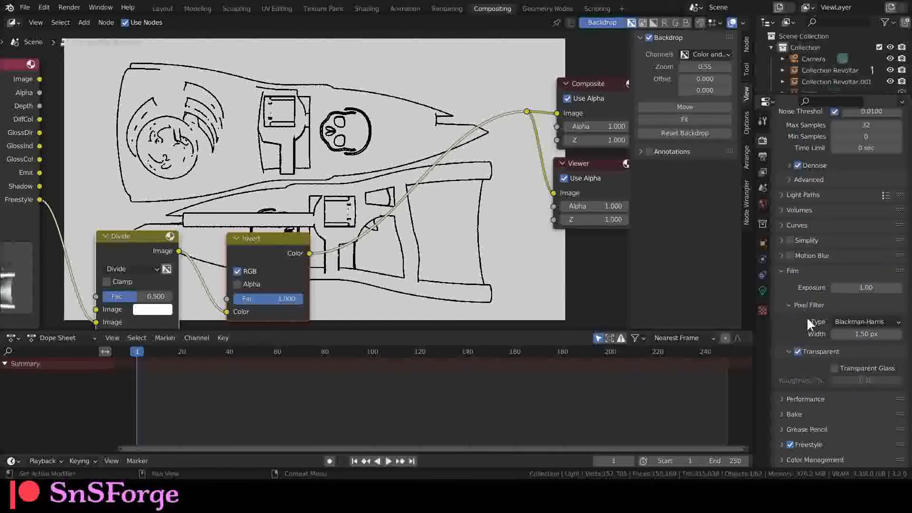
pyautogui.click(783, 272)
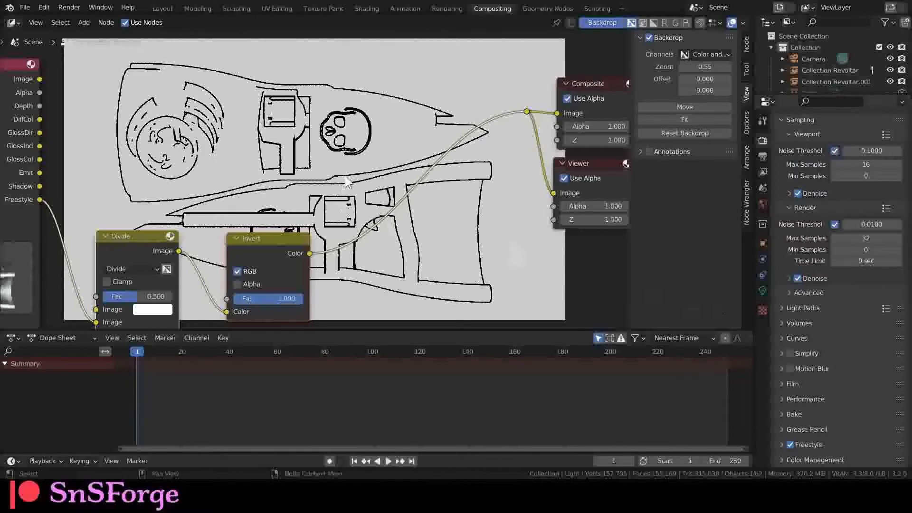
# Shift the Divide and Invert nodes slightly further down in the node tree
pyautogui.moveTo(171, 178); pyautogui.dragTo(205, 172, button='middle')
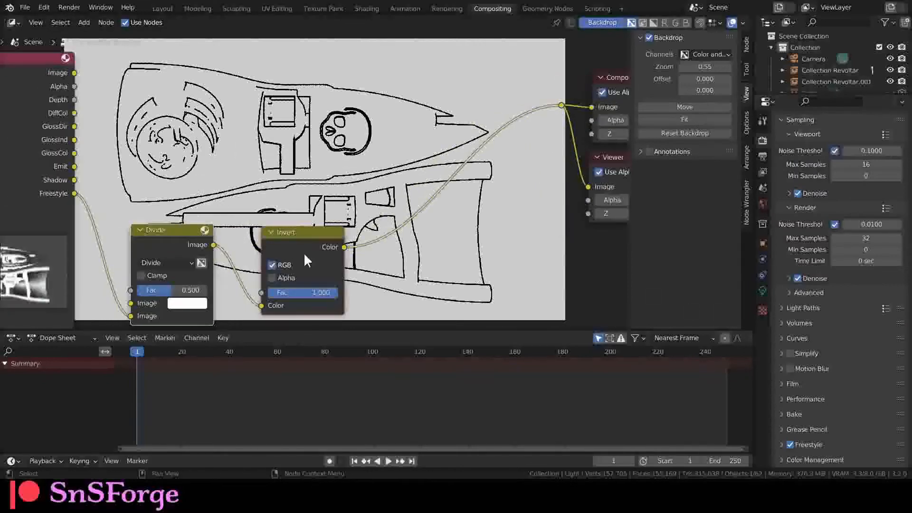
pyautogui.click(255, 221)
pyautogui.moveTo(303, 234); pyautogui.dragTo(298, 258)
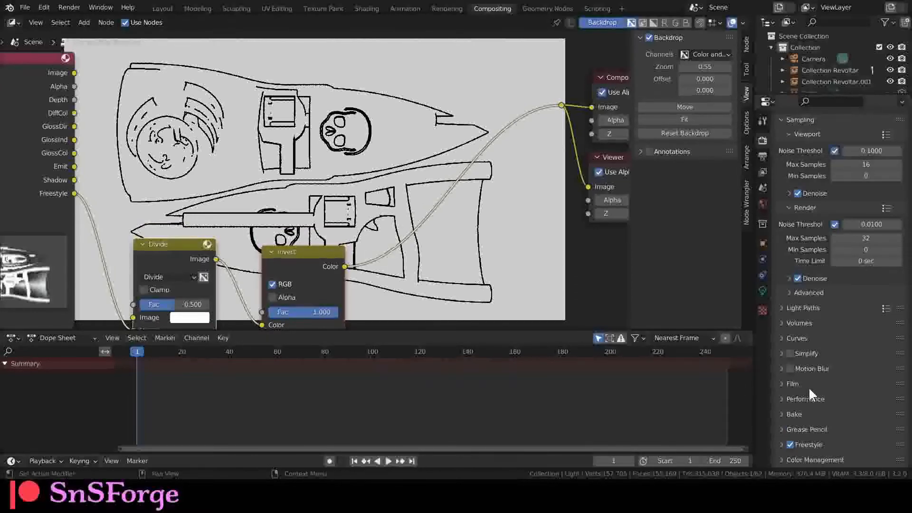
# Review the Transparent option in the Film render settings
pyautogui.click(782, 386)
pyautogui.scroll(-5, 794, 387)
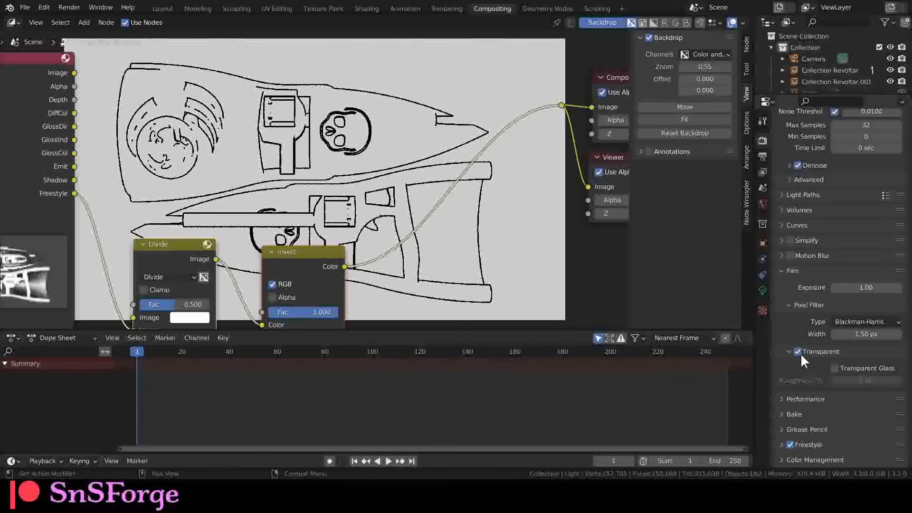
pyautogui.scroll(4, 797, 245)
pyautogui.click(784, 366)
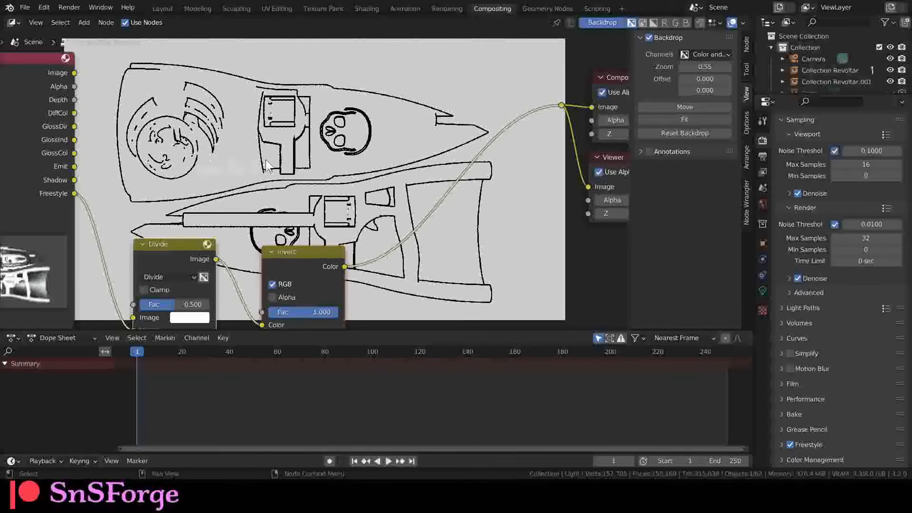
# Add a second Mix node and insert it between the Invert node and the Composite and Viewer outputs
pyautogui.moveTo(304, 171); pyautogui.dragTo(300, 172, button='middle')
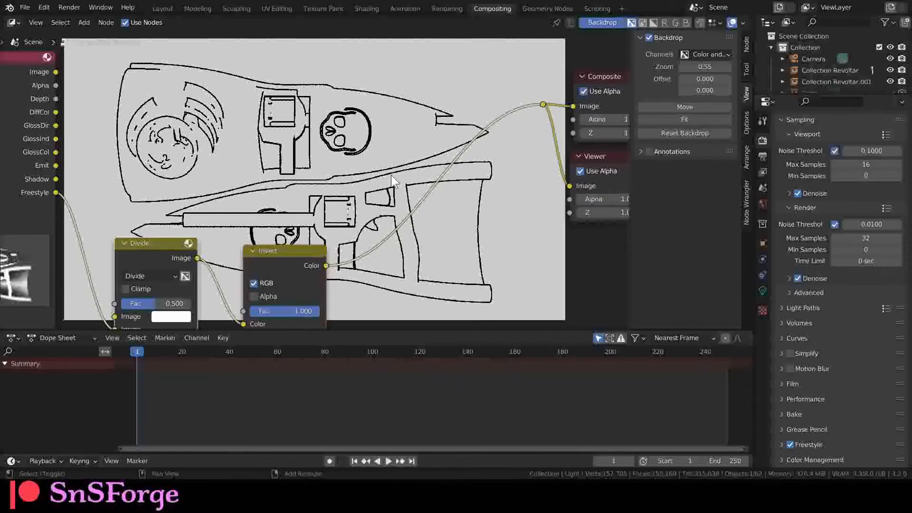
pyautogui.hotkey('shift', 'a')
pyautogui.write('mix')
pyautogui.press('Return')
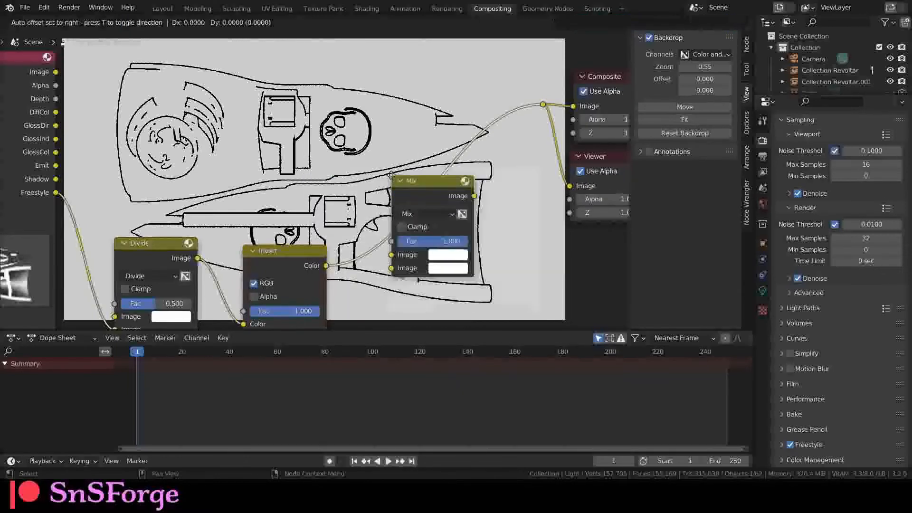
pyautogui.click(415, 125)
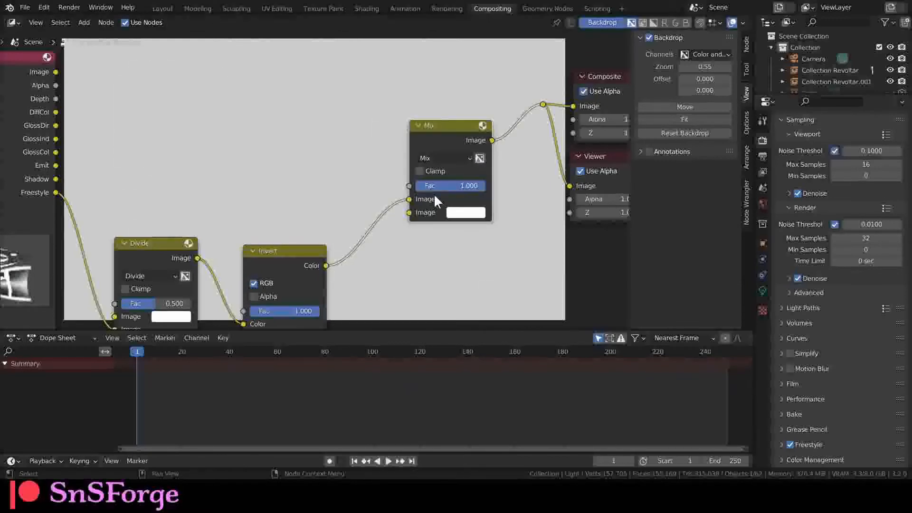
# Feed the Shadow pass into the Mix node's first Image input and Invert into its second, with the factor at 0.5
pyautogui.moveTo(409, 199); pyautogui.dragTo(410, 213)
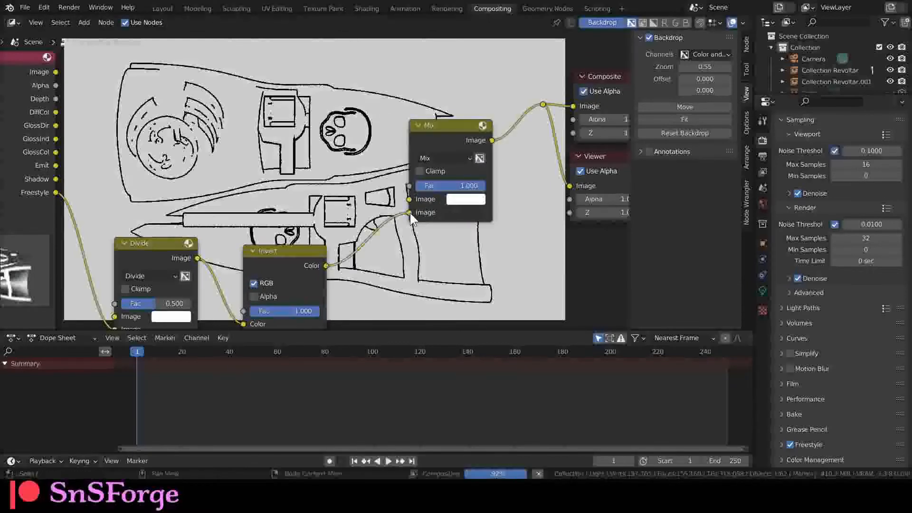
pyautogui.moveTo(56, 179); pyautogui.dragTo(409, 200)
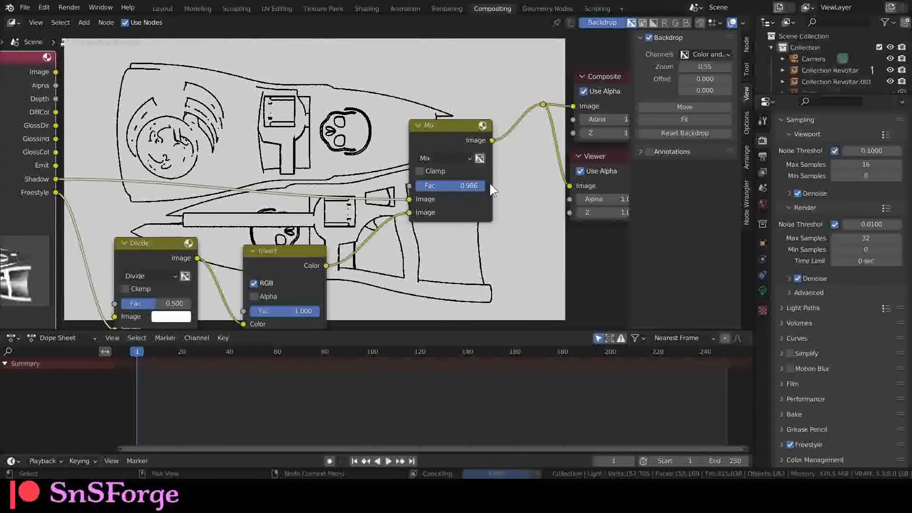
pyautogui.doubleClick(467, 187)
pyautogui.write('0.5')
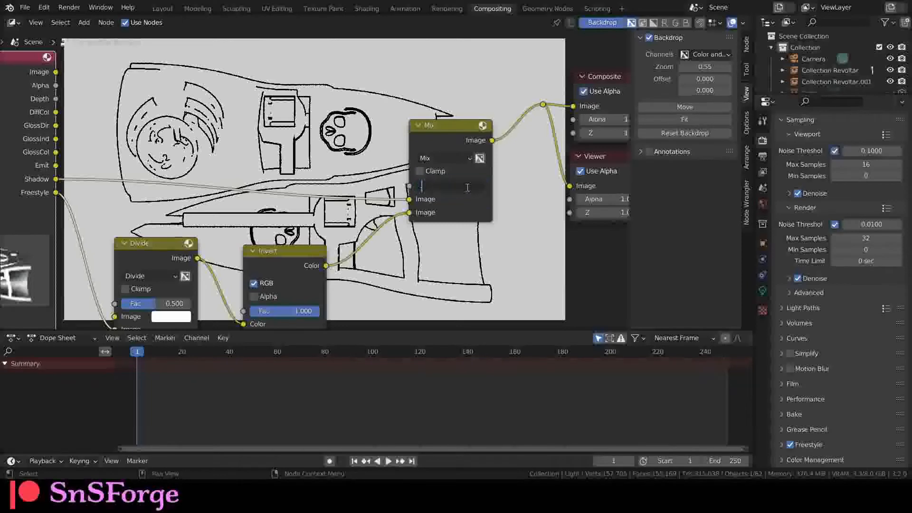
pyautogui.press('Return')
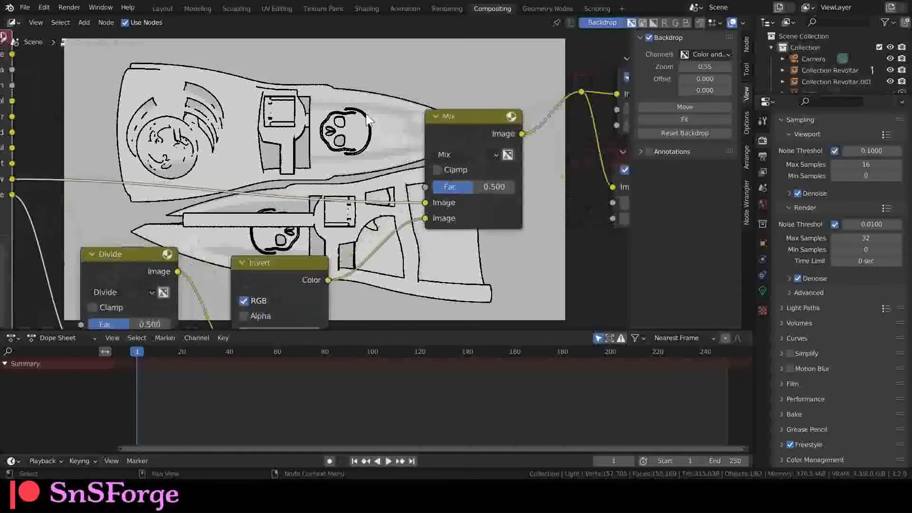
# Change the blending mode of the node combining the shadow and line passes to Multiply
pyautogui.scroll(-1, 409, 152)
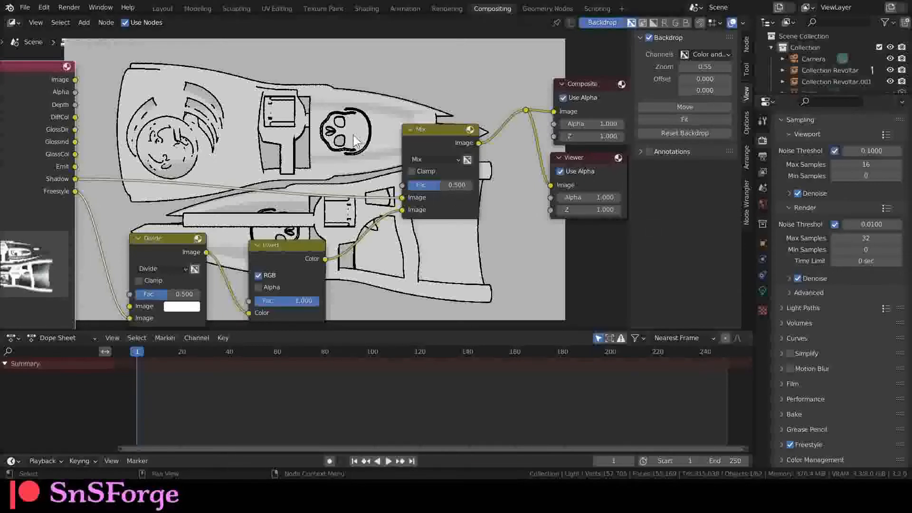
pyautogui.scroll(1, 349, 173)
pyautogui.scroll(-1, 353, 180)
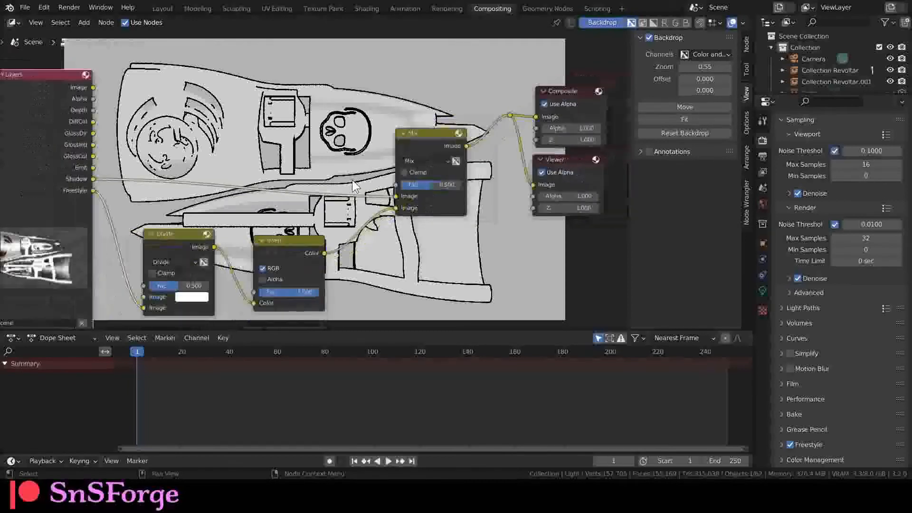
pyautogui.click(426, 160)
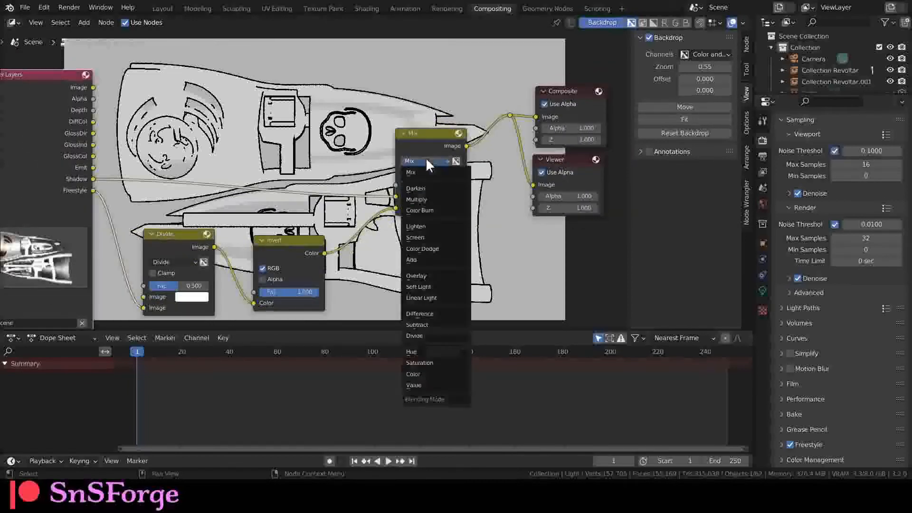
pyautogui.click(422, 198)
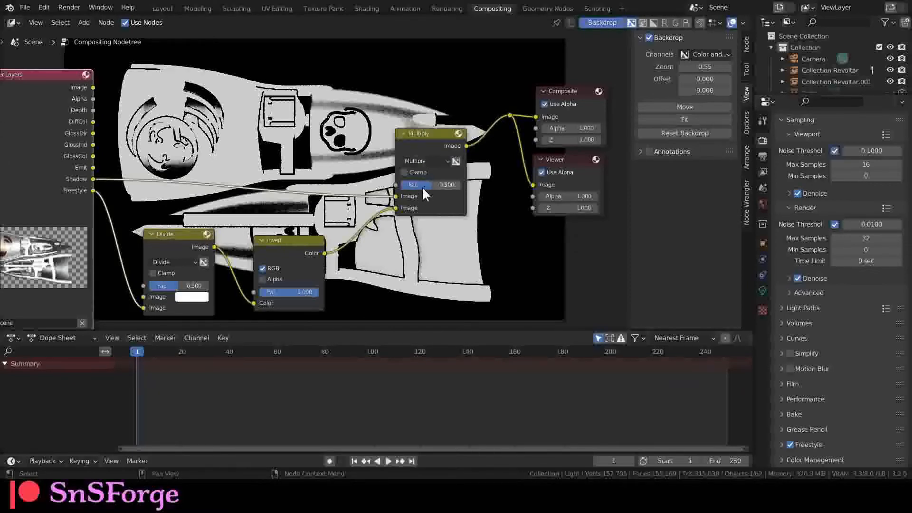
# Reposition the Divide, Invert and Multiply nodes to leave more room in front of the Composite and Viewer outputs
pyautogui.scroll(-1, 309, 183)
pyautogui.moveTo(195, 114); pyautogui.dragTo(398, 267)
pyautogui.scroll(2, 164, 127)
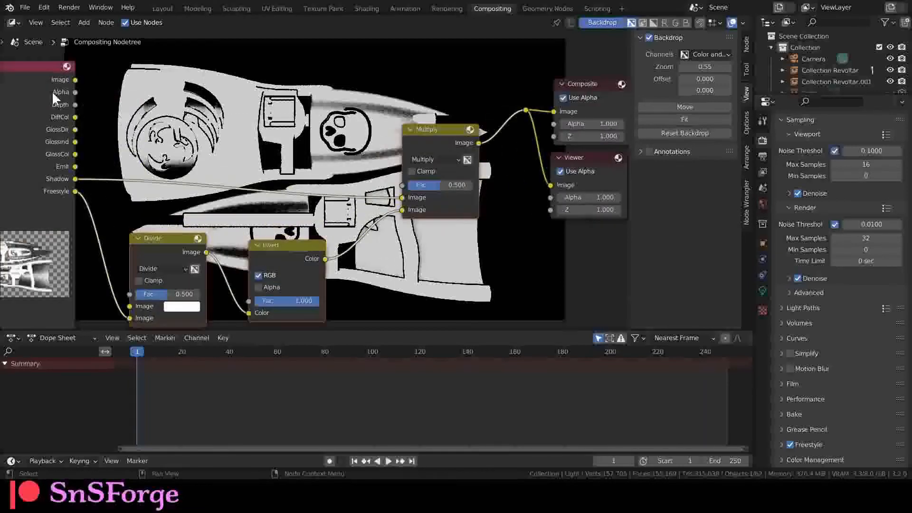
pyautogui.moveTo(426, 128); pyautogui.dragTo(376, 153)
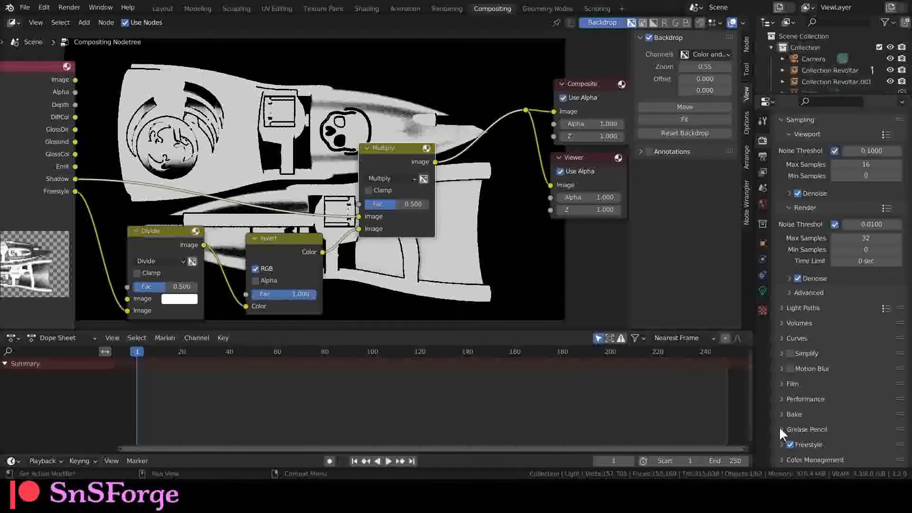
pyautogui.click(781, 384)
pyautogui.scroll(-4, 808, 389)
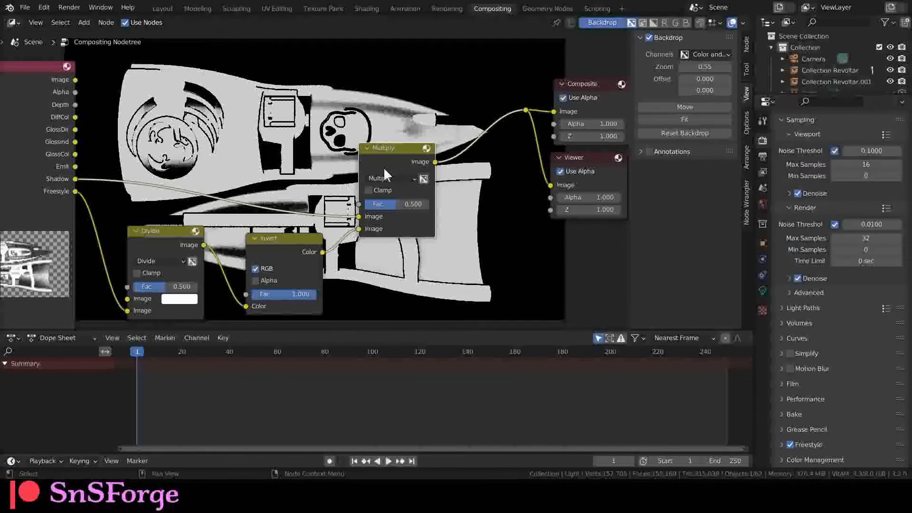
# Duplicate the Multiply node, insert the copy before the outputs, and change its blending mode to Mix
pyautogui.hotkey('shift', 'd')
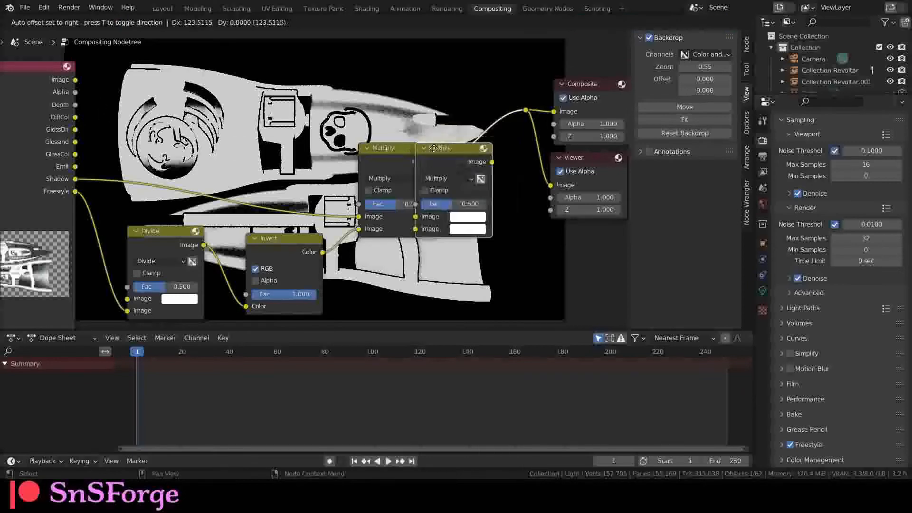
pyautogui.click(476, 102)
pyautogui.click(502, 126)
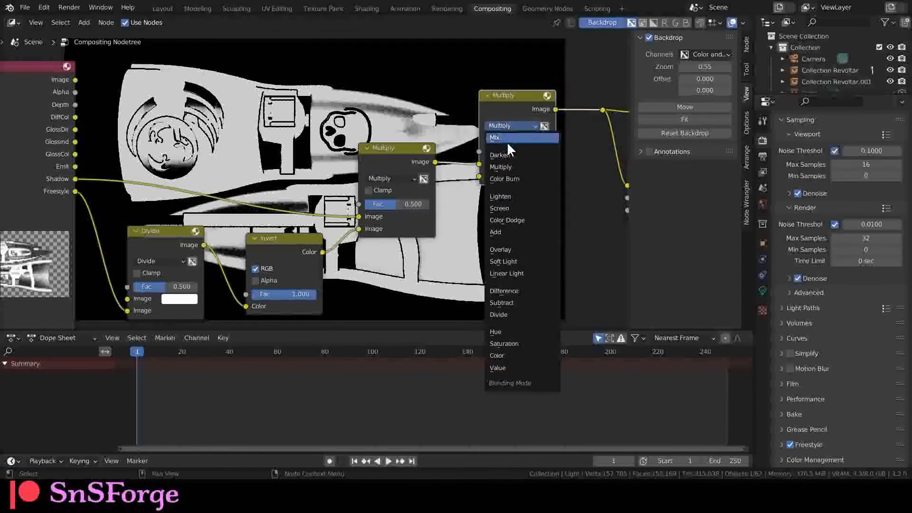
pyautogui.click(506, 140)
# Feed the Multiply result into the Mix node's second Image input and the Alpha pass into its factor
pyautogui.moveTo(480, 164); pyautogui.dragTo(480, 176)
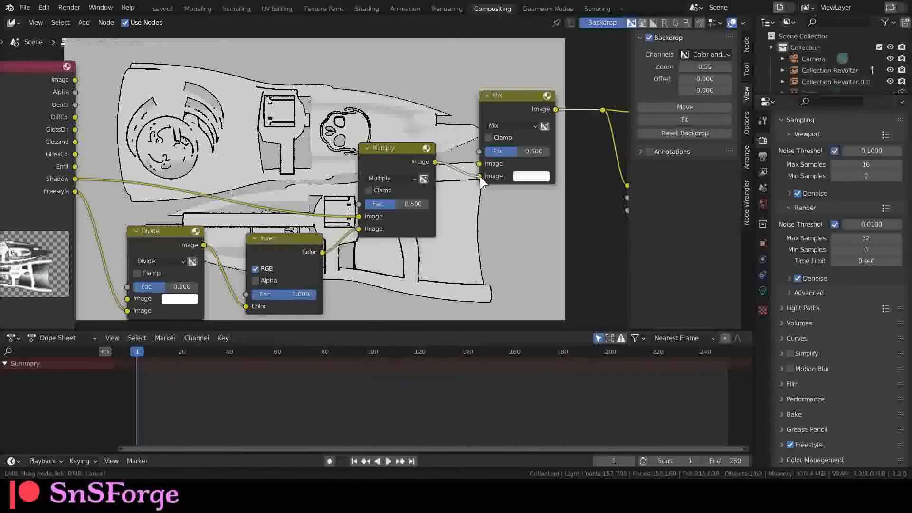
pyautogui.moveTo(503, 128); pyautogui.dragTo(504, 103)
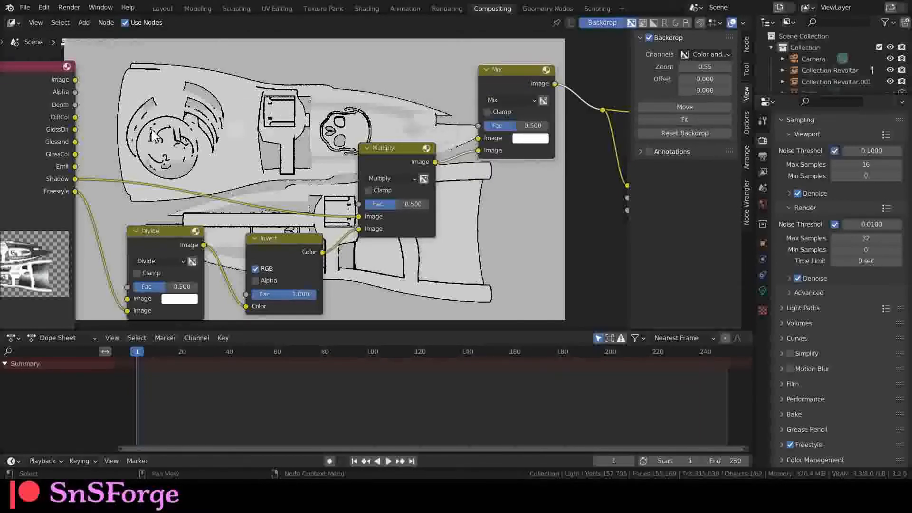
pyautogui.moveTo(75, 92); pyautogui.dragTo(479, 125)
pyautogui.scroll(2, 487, 192)
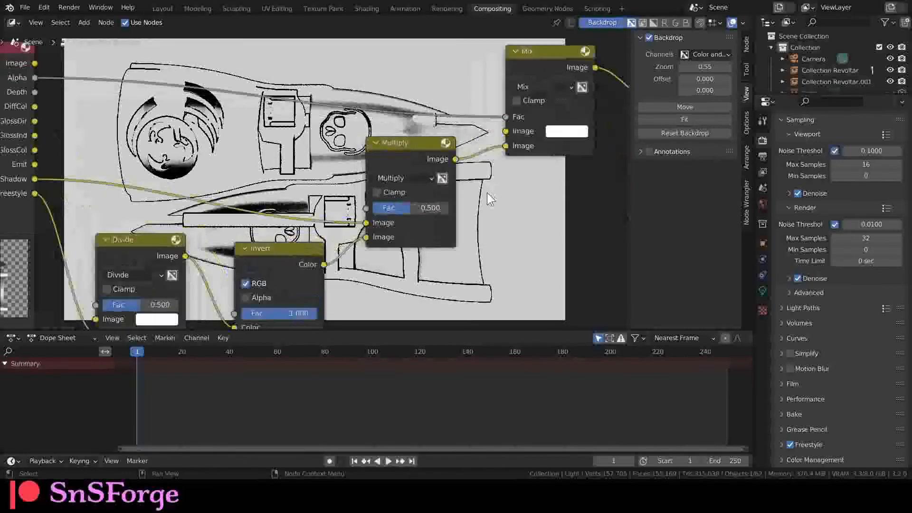
pyautogui.moveTo(487, 188); pyautogui.dragTo(485, 251, button='middle')
pyautogui.scroll(2, 392, 166)
pyautogui.scroll(-2, 392, 166)
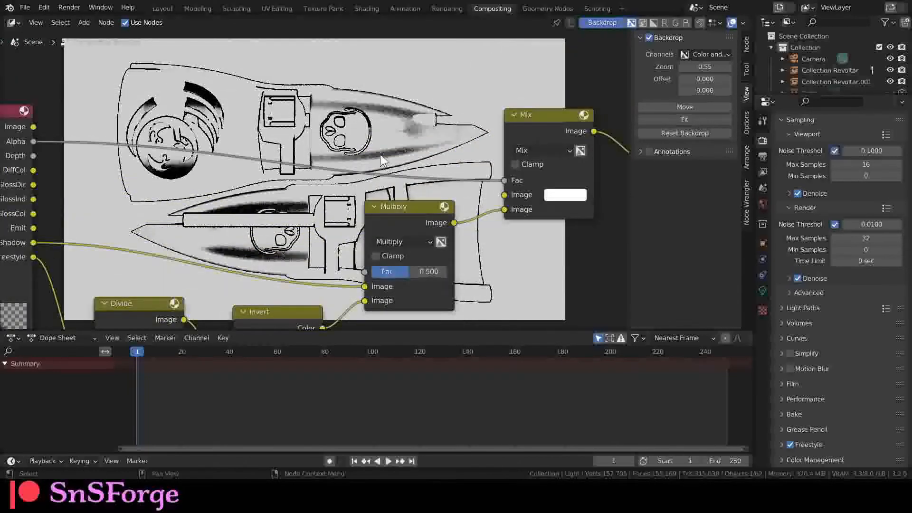
pyautogui.moveTo(369, 137); pyautogui.dragTo(335, 119, button='middle')
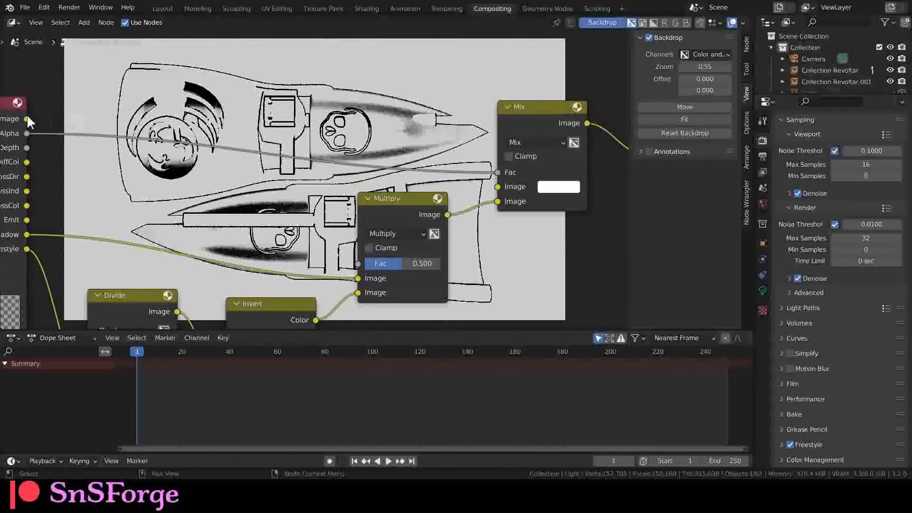
# Send the raw Image pass straight to the outputs for comparison, and reconnect the Mix node's result to them
pyautogui.moveTo(27, 119); pyautogui.dragTo(543, 150)
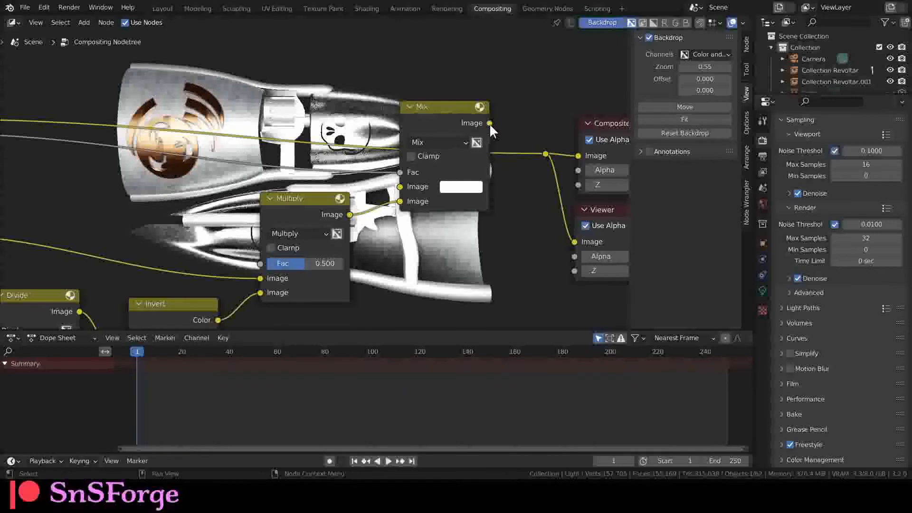
pyautogui.moveTo(489, 124); pyautogui.dragTo(545, 153)
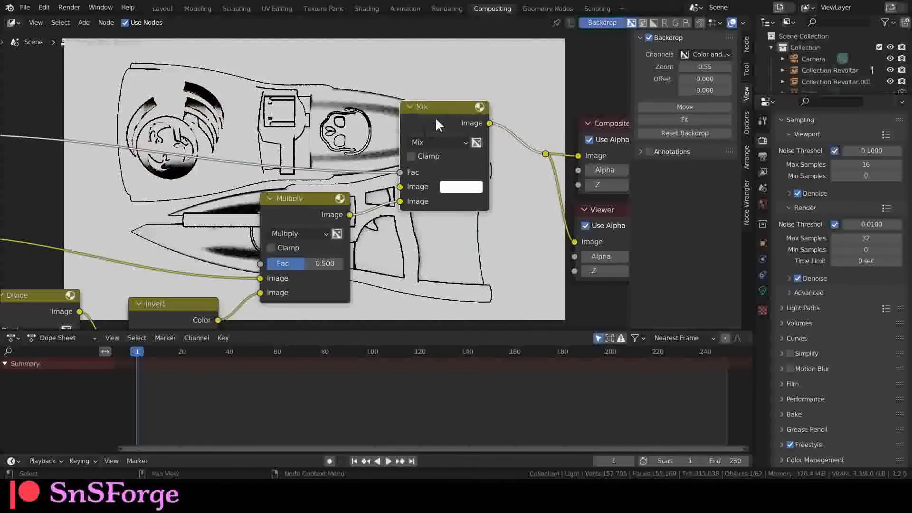
# Inspect the composited line and shadow image in the backdrop, resetting it and fitting it to the editor
pyautogui.scroll(-3, 435, 117)
pyautogui.moveTo(49, 108); pyautogui.dragTo(510, 278)
pyautogui.moveTo(483, 149); pyautogui.dragTo(533, 241)
pyautogui.scroll(4, 383, 164)
pyautogui.scroll(-3, 384, 164)
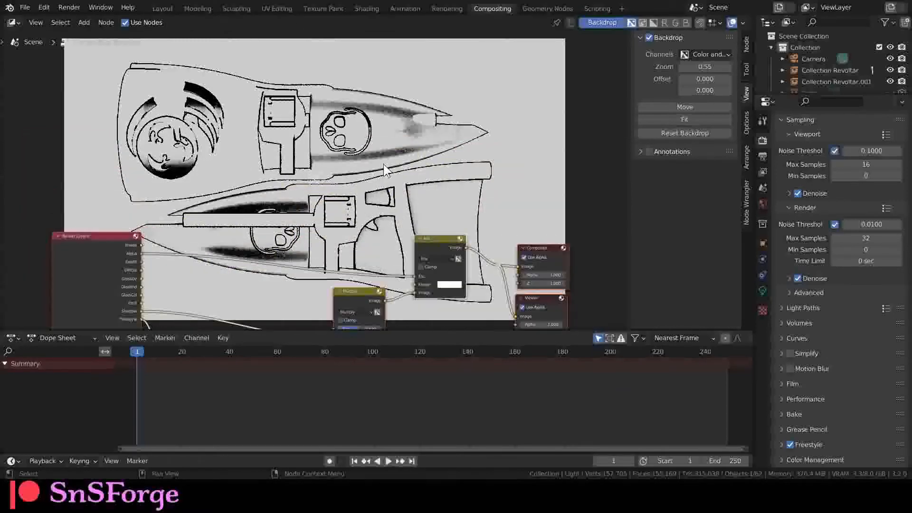
pyautogui.click(696, 131)
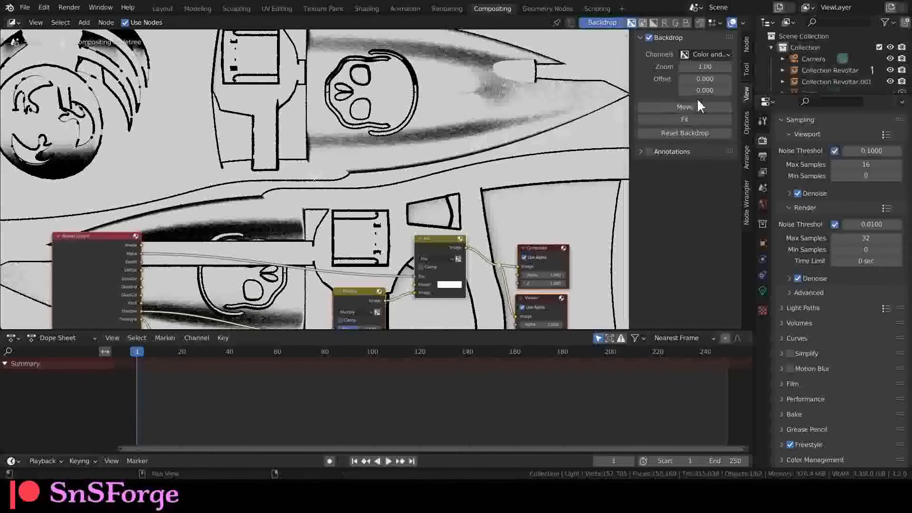
pyautogui.click(696, 119)
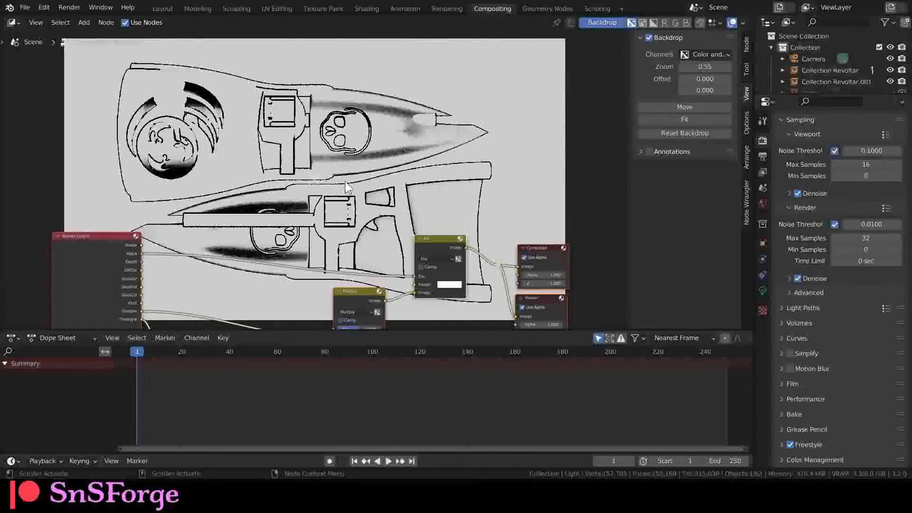
pyautogui.moveTo(395, 212); pyautogui.dragTo(366, 155, button='middle')
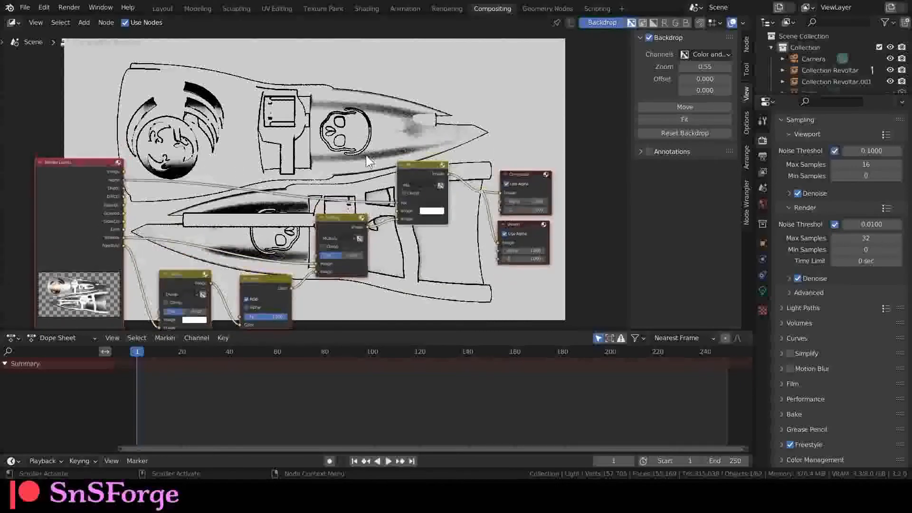
pyautogui.scroll(4, 366, 155)
pyautogui.moveTo(110, 228); pyautogui.dragTo(124, 204, button='middle')
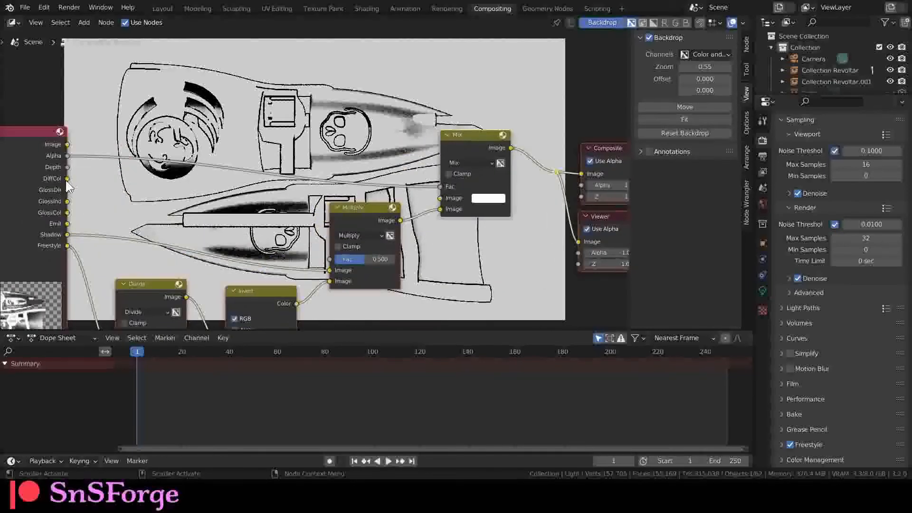
# Set the factor of the Multiply node that combines the shadow and line passes to 1.000
pyautogui.click(463, 139)
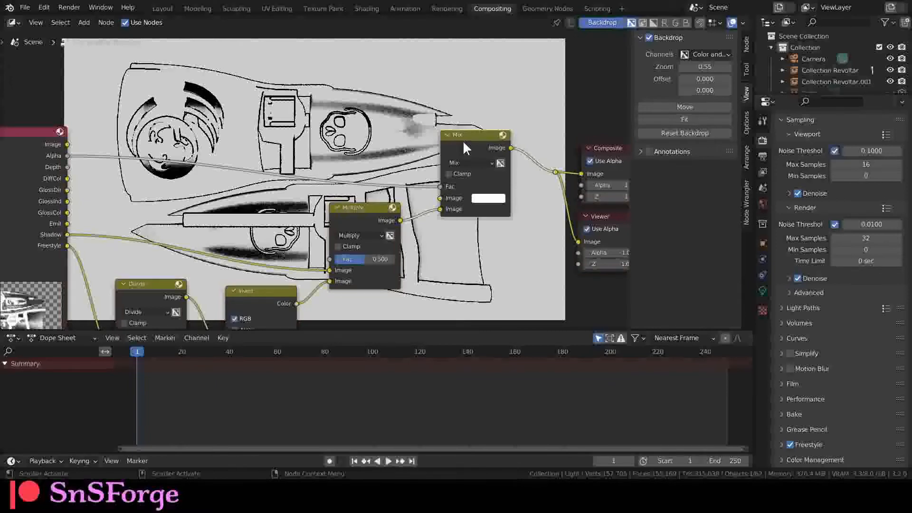
pyautogui.click(356, 215)
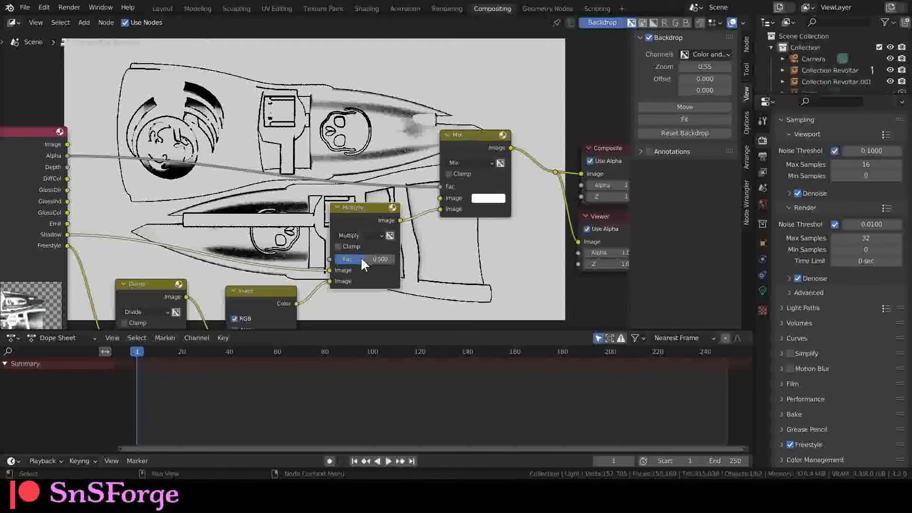
pyautogui.moveTo(361, 259); pyautogui.dragTo(394, 257)
pyautogui.doubleClick(361, 259)
pyautogui.press('Return')
# Duplicate the Multiply node into the Shadow link and move the Shadow pass to the copy's second Image input
pyautogui.hotkey('shift', 'd')
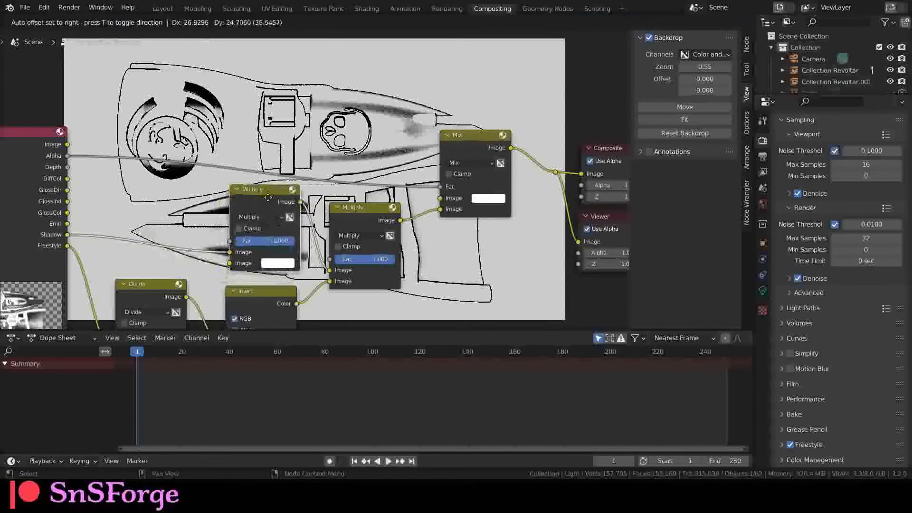
pyautogui.click(265, 177)
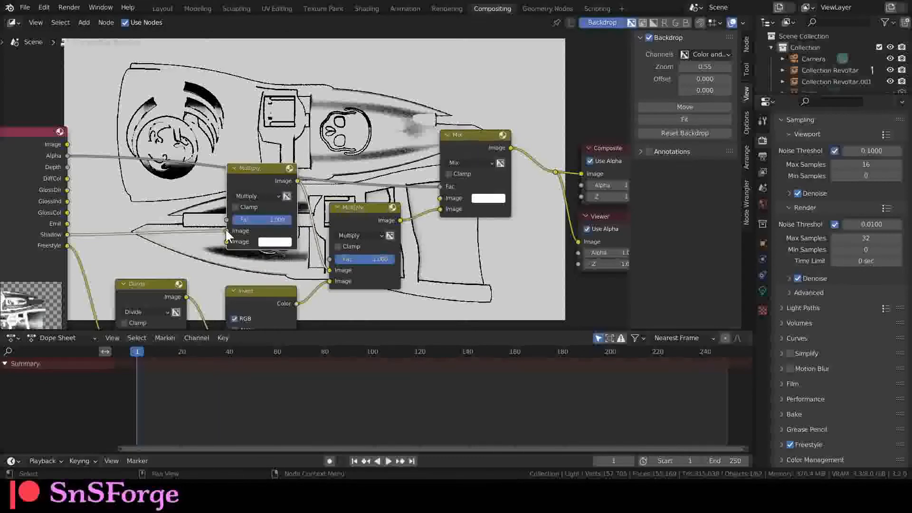
pyautogui.moveTo(226, 229); pyautogui.dragTo(227, 241)
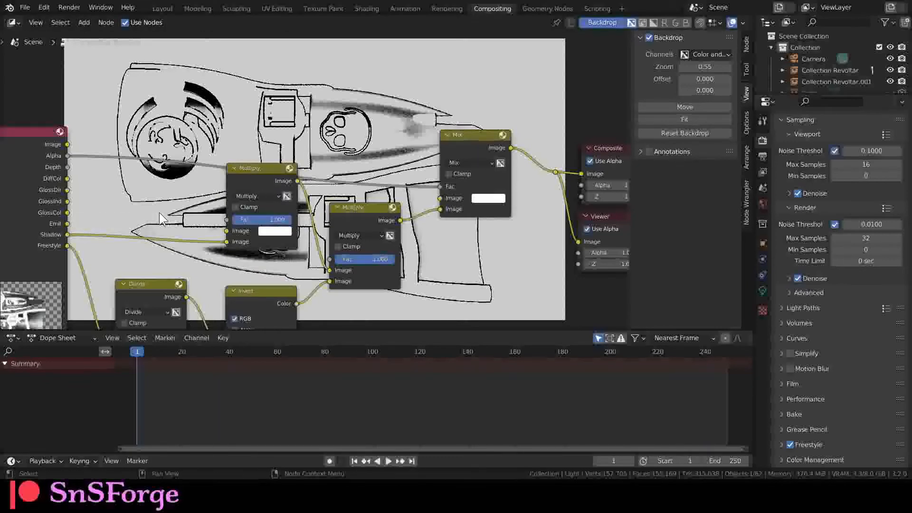
# Try the DiffCol pass in the new Multiply node's first Image input, and replace it with the GlossCol pass
pyautogui.moveTo(68, 178); pyautogui.dragTo(223, 230)
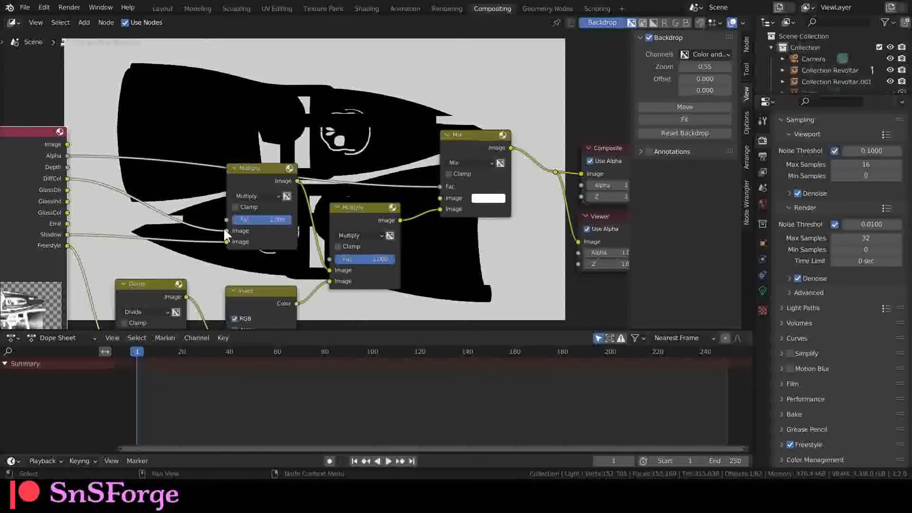
pyautogui.scroll(2, 224, 227)
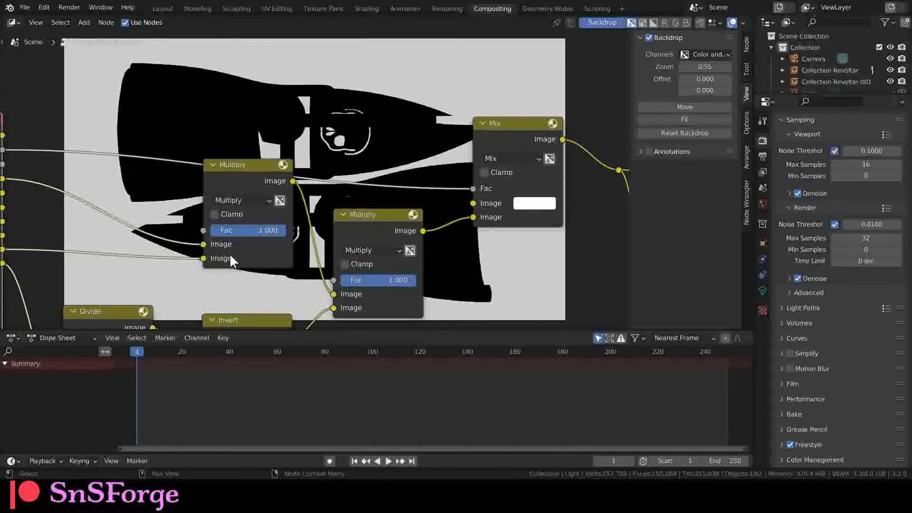
pyautogui.moveTo(184, 241); pyautogui.dragTo(289, 225, button='middle')
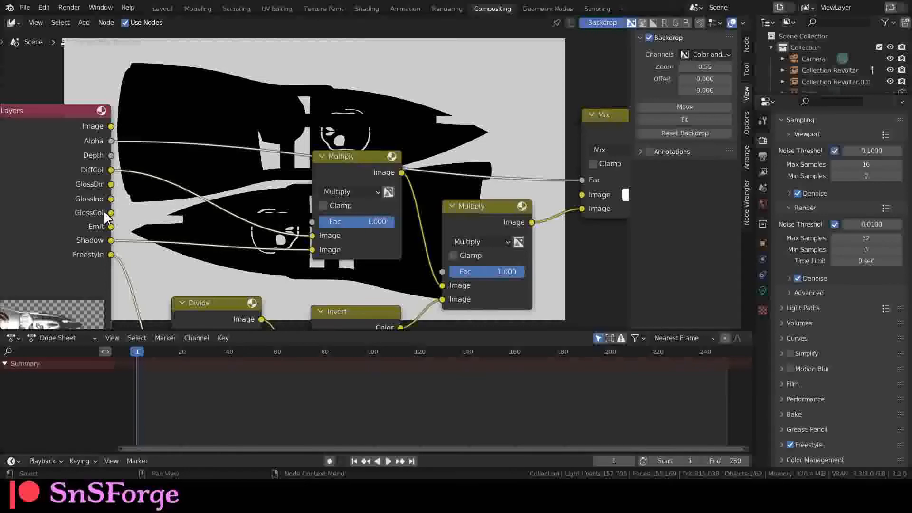
pyautogui.moveTo(111, 213); pyautogui.dragTo(312, 236)
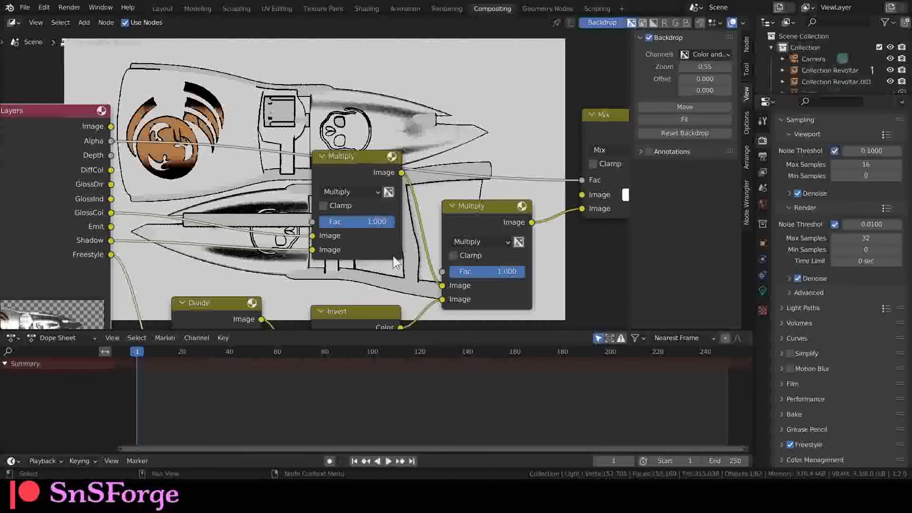
# Detach the color-and-shadow Multiply node from the line Multiply node to compare the result, and reconnect it
pyautogui.moveTo(442, 285); pyautogui.dragTo(412, 286)
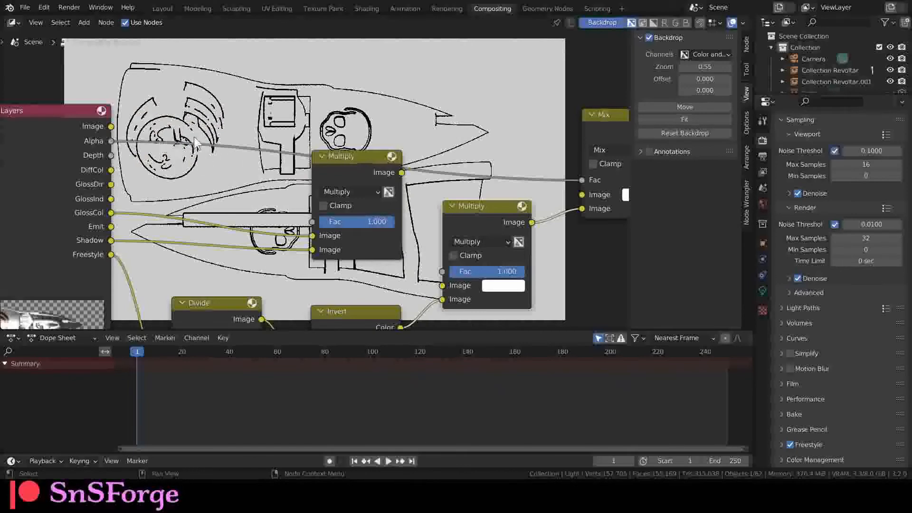
pyautogui.moveTo(401, 172)
pyautogui.mouseDown()
pyautogui.moveTo(440, 297)
pyautogui.moveTo(442, 286)
pyautogui.mouseUp()
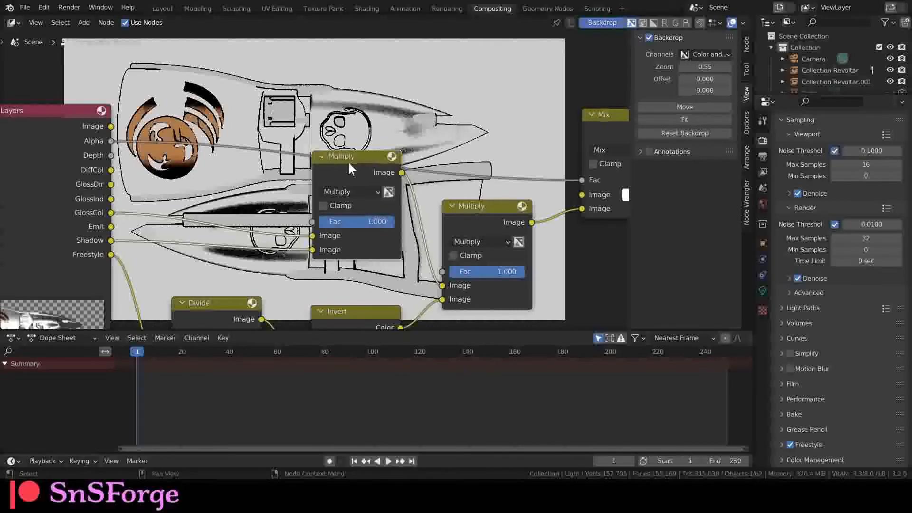
# Duplicate the Multiply node into the GlossCol link, with DiffCol in its first Image input and GlossCol in its second
pyautogui.hotkey('shift', 'd')
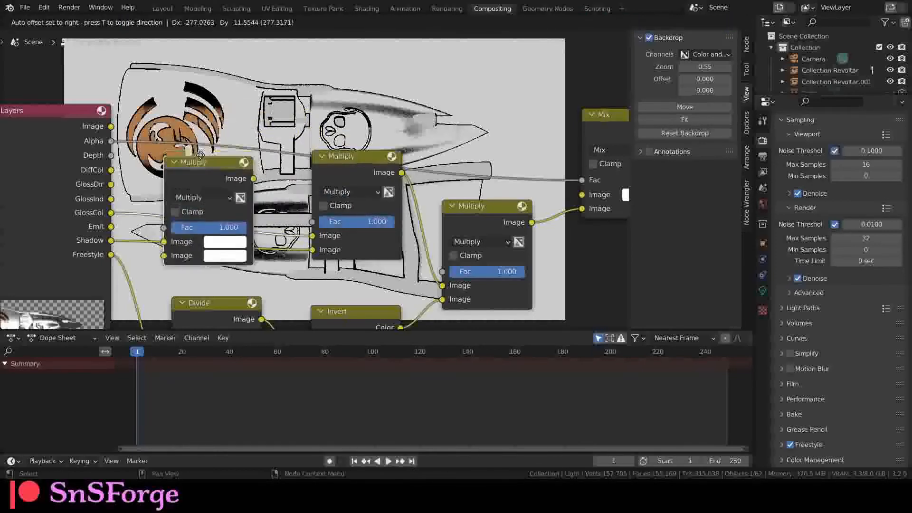
pyautogui.click(210, 161)
pyautogui.moveTo(211, 163); pyautogui.dragTo(232, 121)
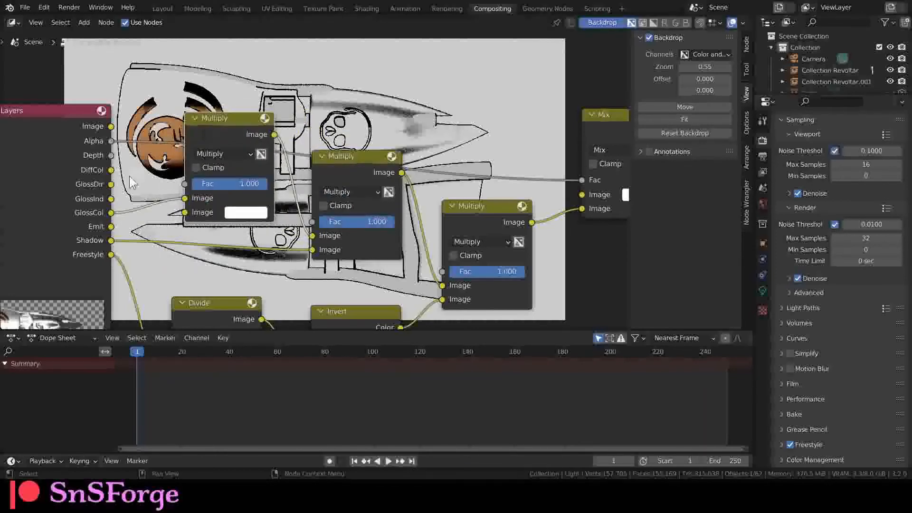
pyautogui.moveTo(111, 170); pyautogui.dragTo(185, 199)
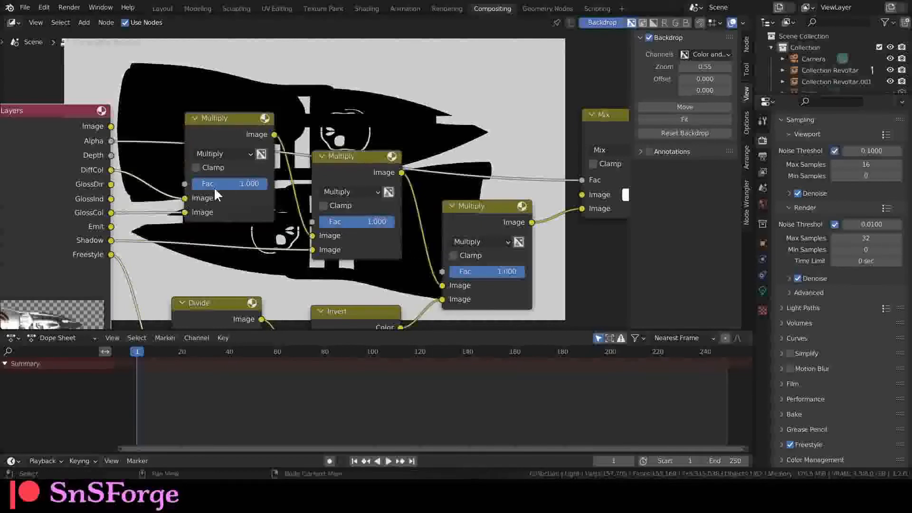
# Change the blending mode of the node combining DiffCol and GlossCol to Add and inspect the backdrop
pyautogui.click(229, 154)
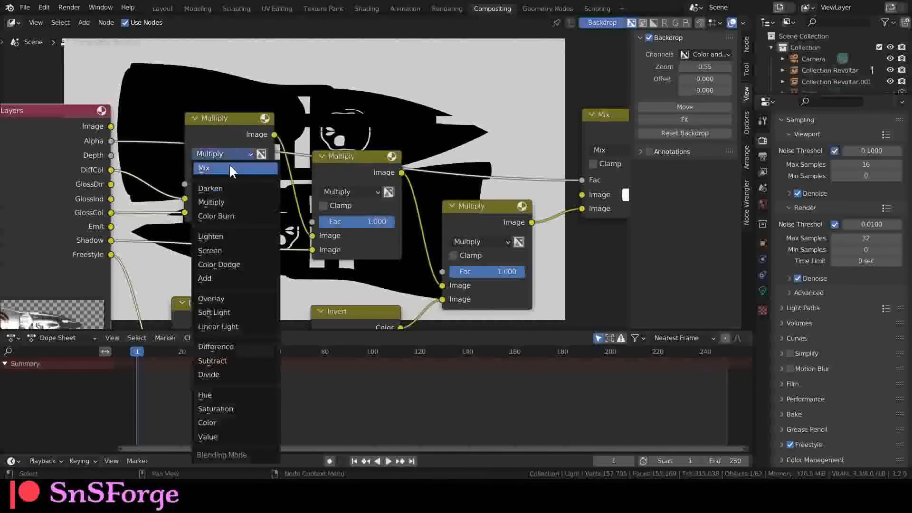
pyautogui.click(221, 277)
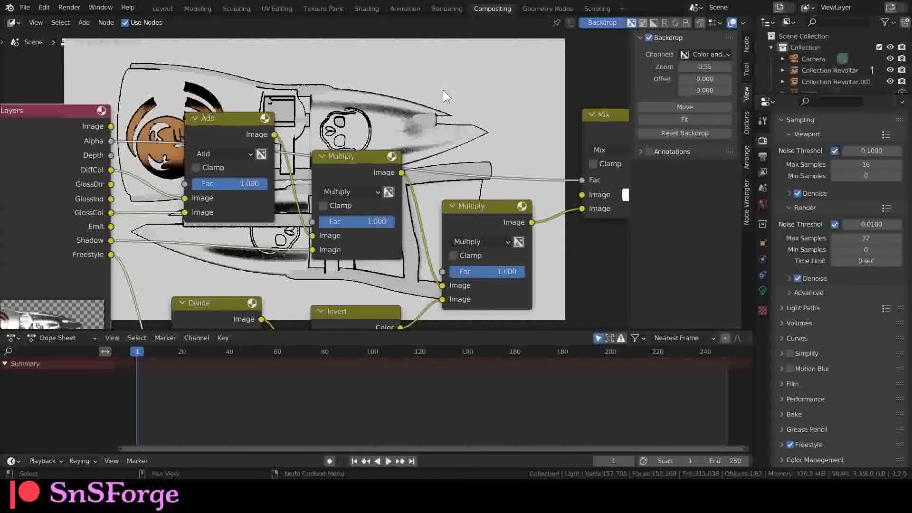
pyautogui.moveTo(443, 90); pyautogui.dragTo(409, 58, button='middle')
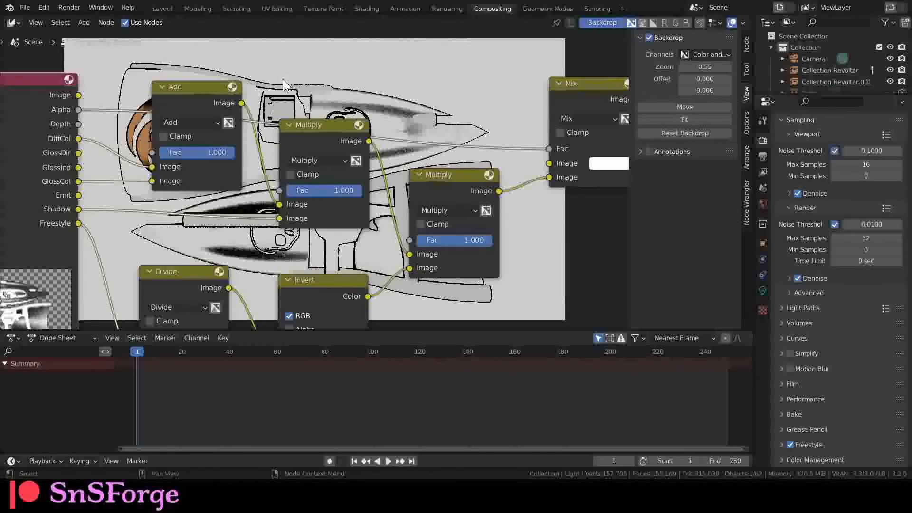
pyautogui.click(302, 69)
pyautogui.moveTo(319, 73); pyautogui.dragTo(319, 240, button='middle')
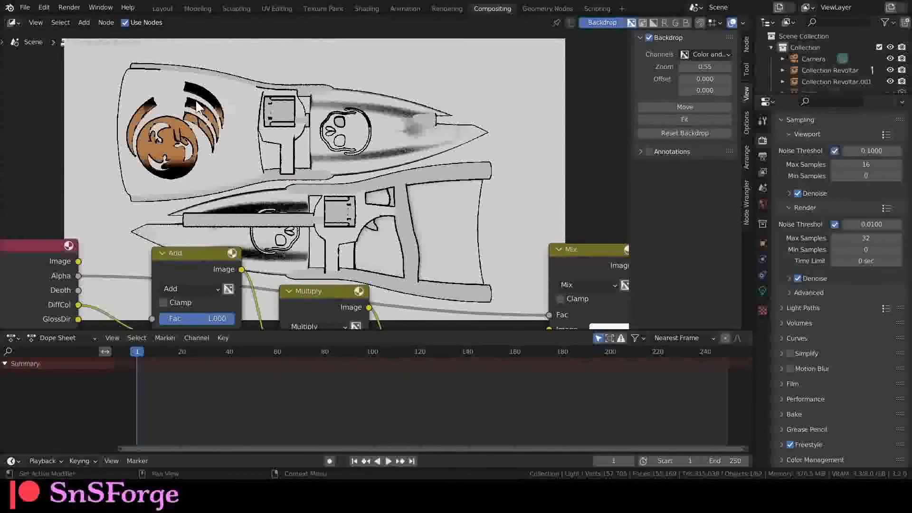
# Move the existing light along Y to -67.2 cm in the Layout workspace
pyautogui.click(157, 8)
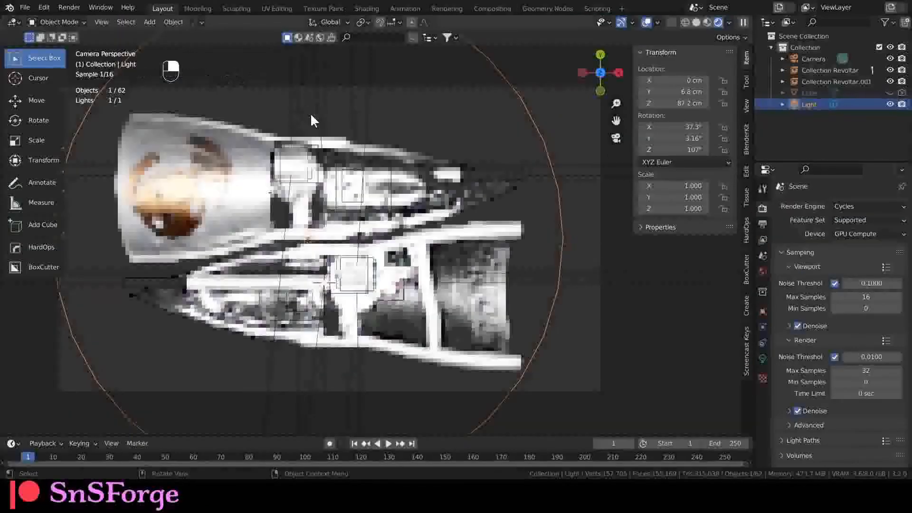
pyautogui.click(800, 103)
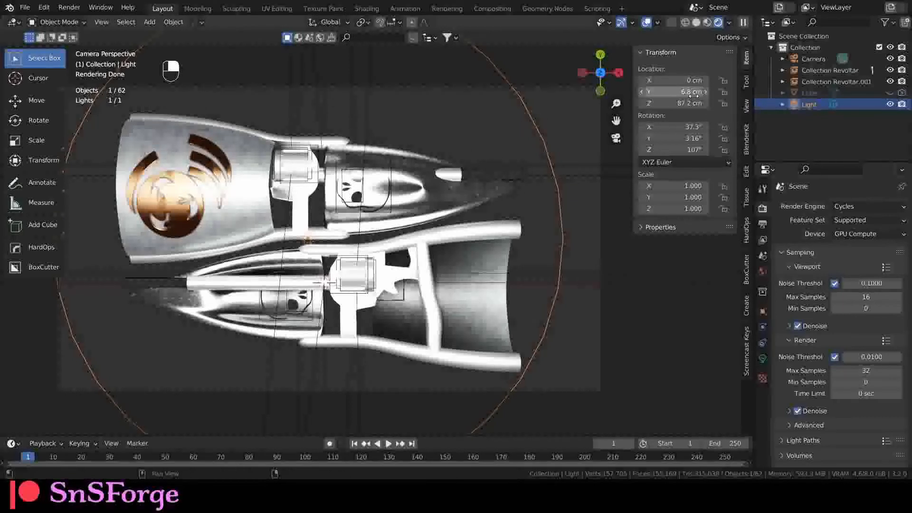
pyautogui.moveTo(694, 95); pyautogui.dragTo(618, 95)
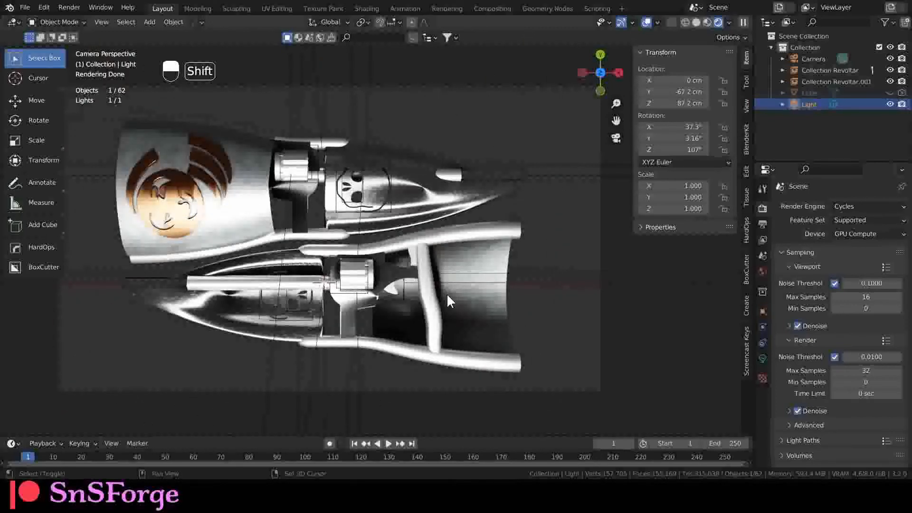
# Duplicate the light along Y to about 85 cm, and render the scene again for the compositor
pyautogui.hotkey('shift', 'd')
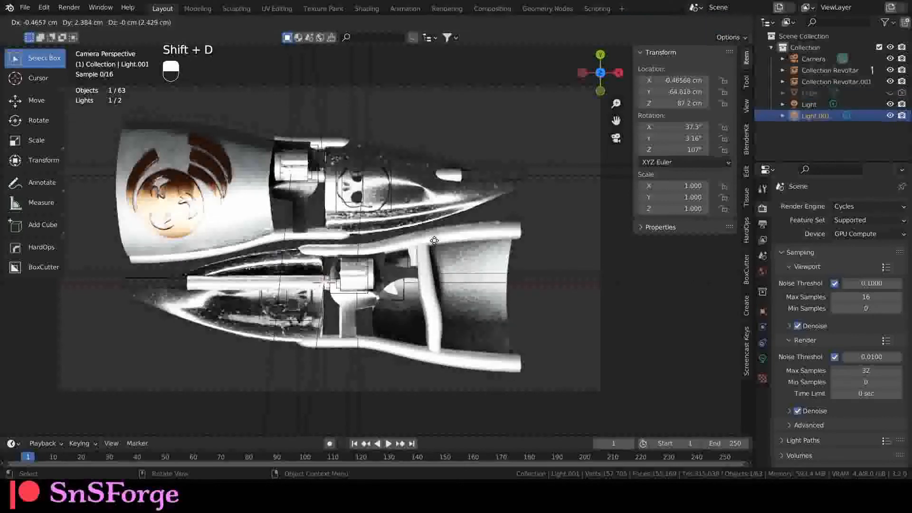
pyautogui.press('y')
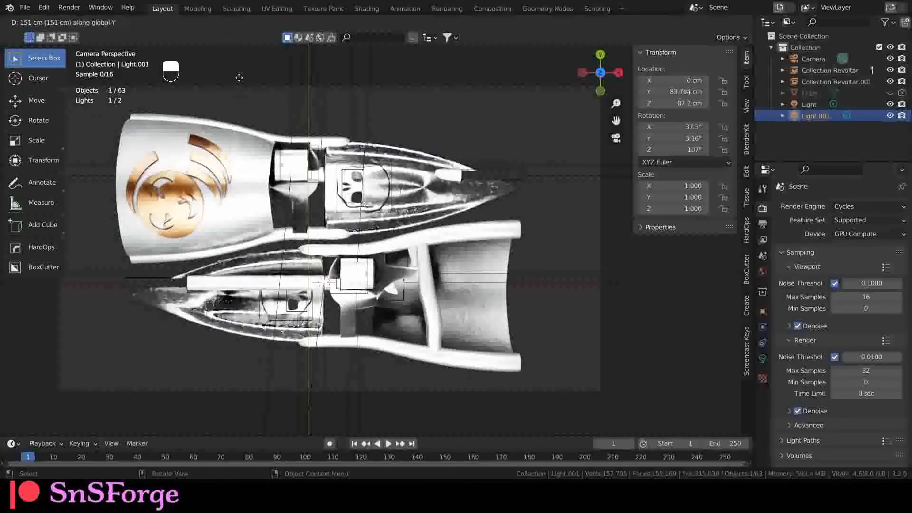
pyautogui.click(239, 48)
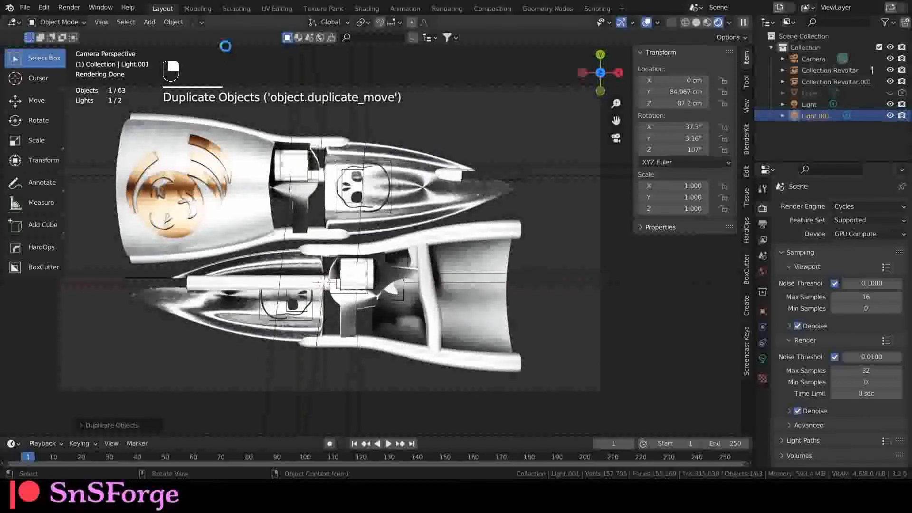
pyautogui.press('F12')
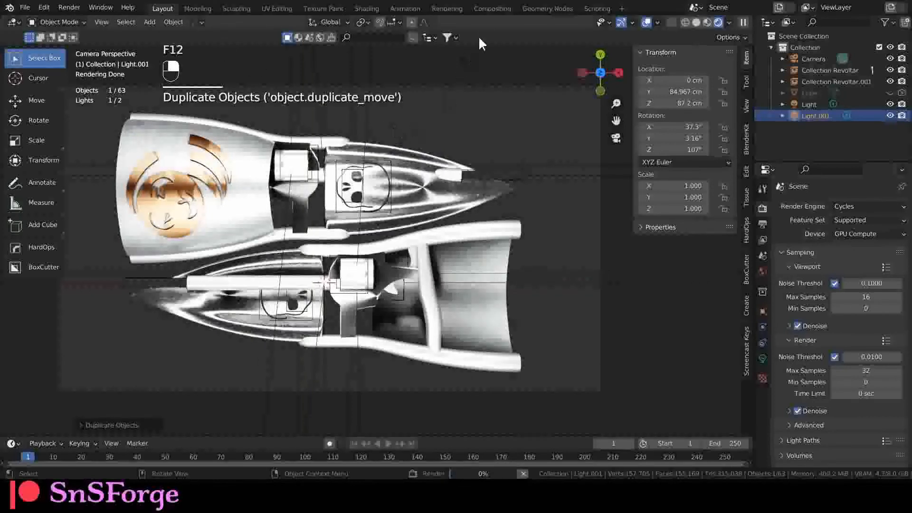
pyautogui.click(487, 10)
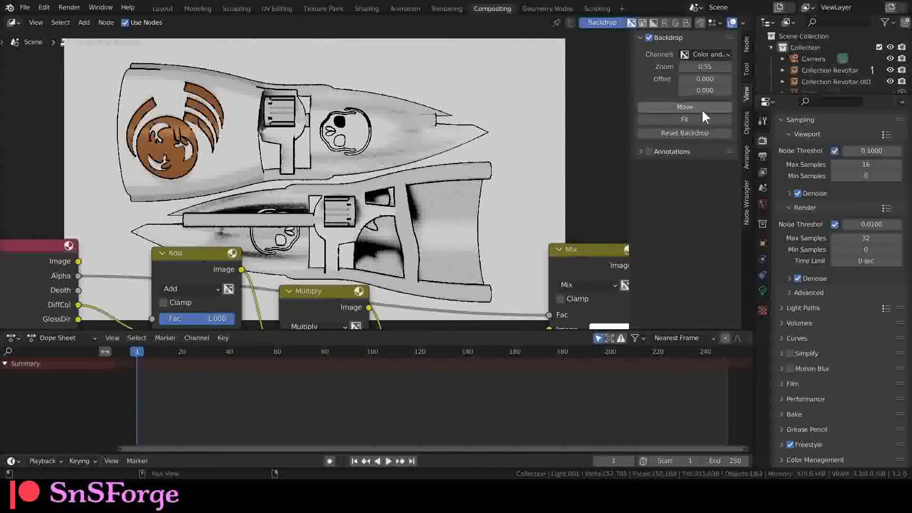
# Reset the compositor backdrop to zoom 1.00 and move it around to examine the shading on both models
pyautogui.click(689, 121)
pyautogui.click(688, 108)
pyautogui.click(694, 133)
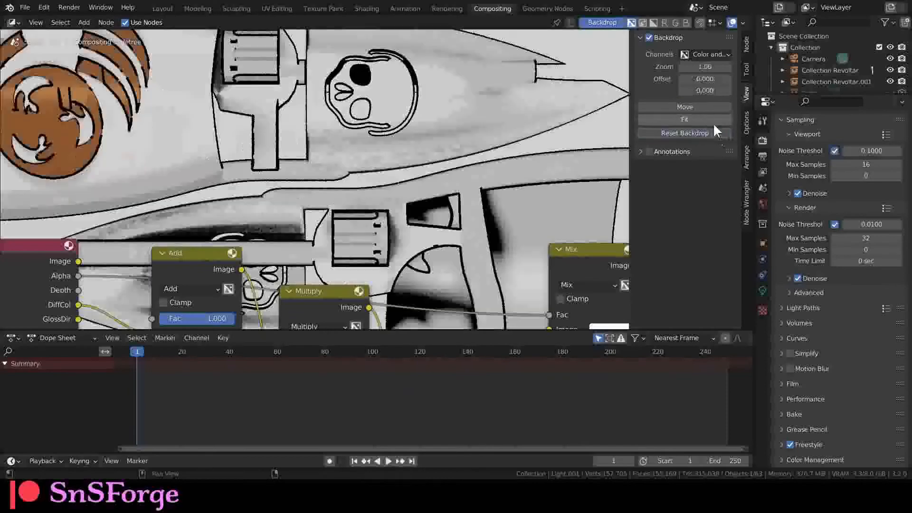
pyautogui.click(679, 107)
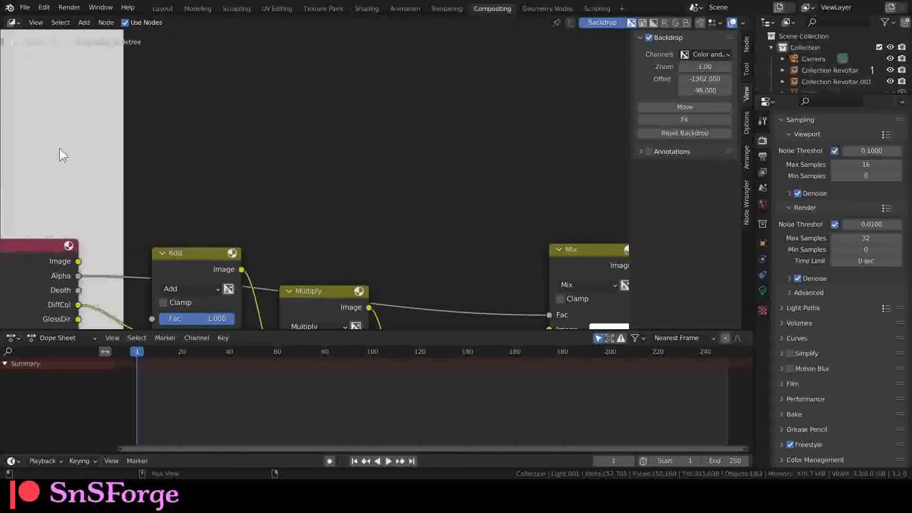
pyautogui.click(336, 174)
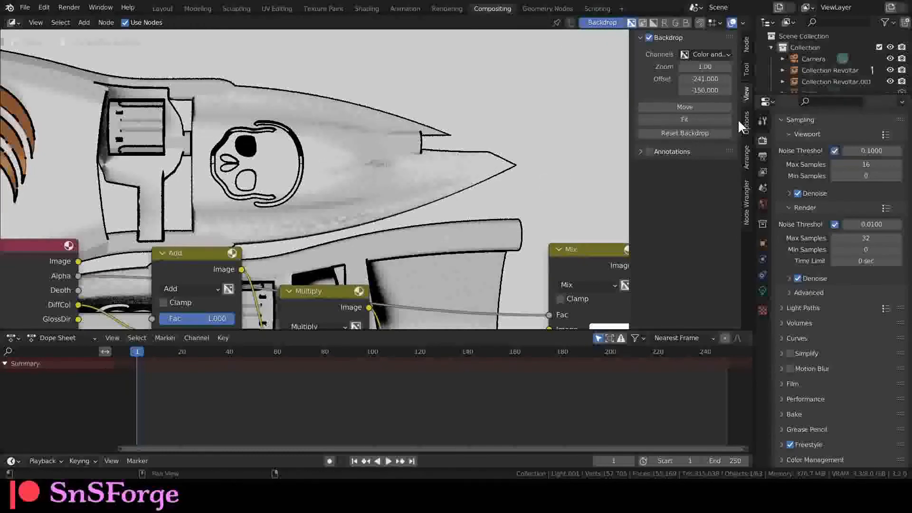
pyautogui.click(698, 107)
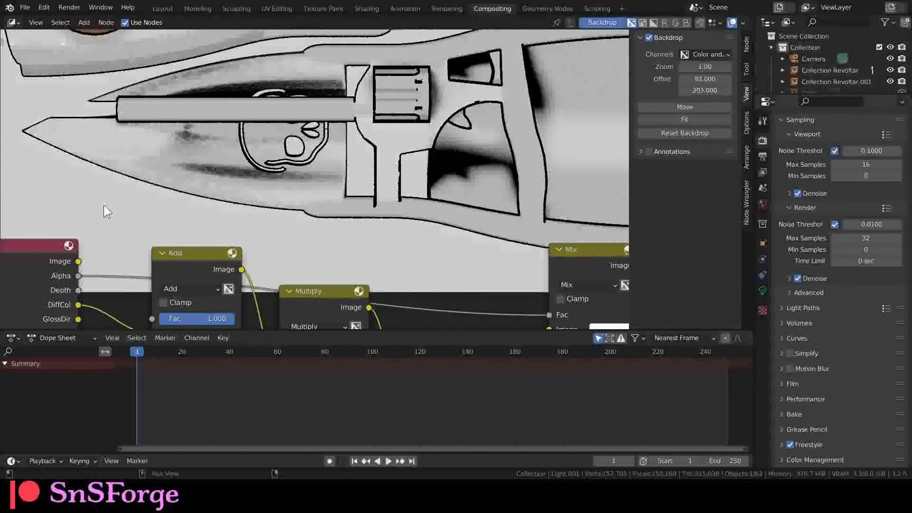
pyautogui.click(90, 249)
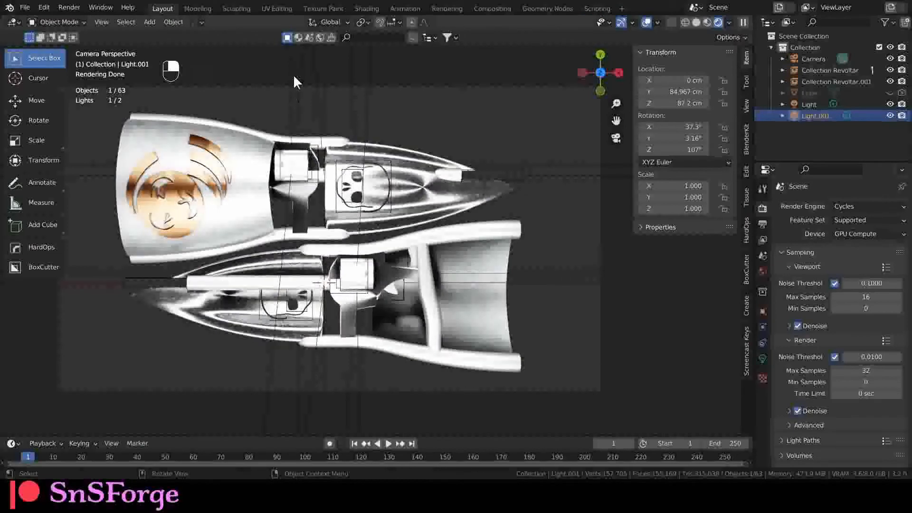
# Select both lights in the Layout workspace, examine their placement above the models, and return to the camera view
pyautogui.scroll(-6, 310, 102)
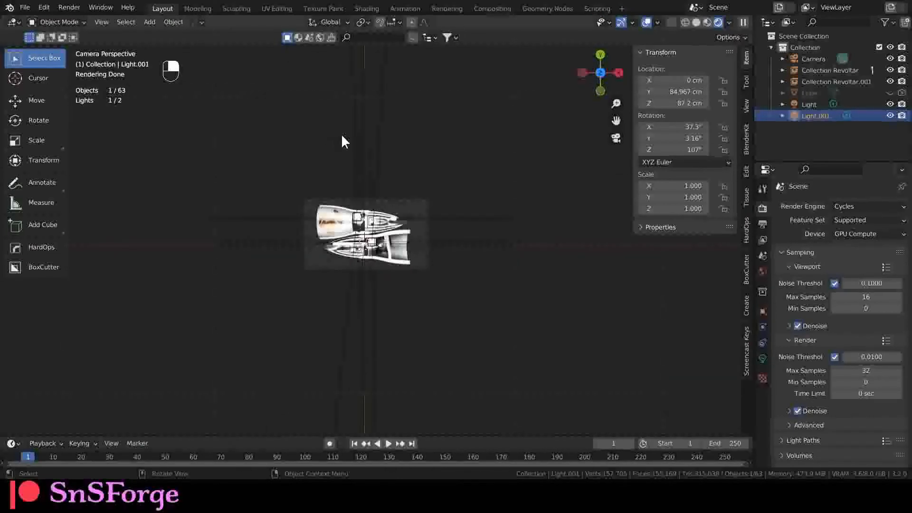
pyautogui.click(817, 104)
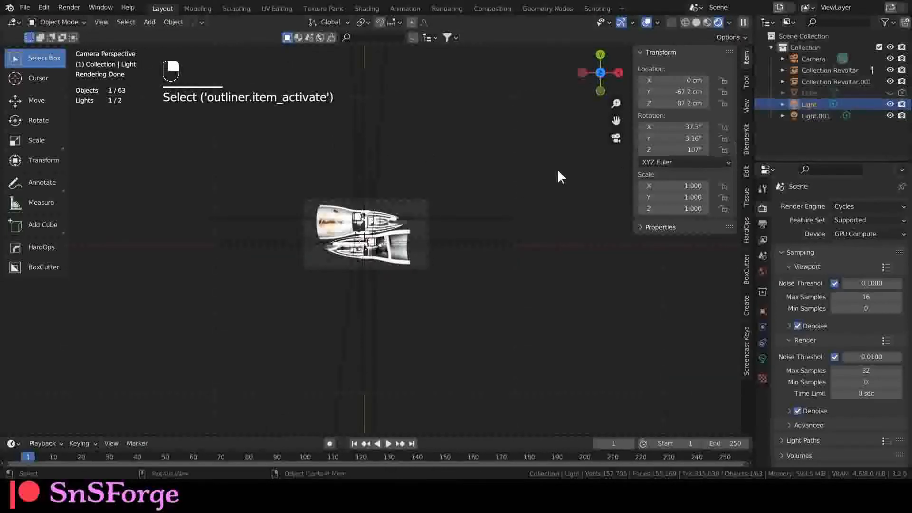
pyautogui.moveTo(482, 212); pyautogui.dragTo(527, 200, button='middle')
pyautogui.keyDown('shift'); pyautogui.click(815, 116); pyautogui.keyUp('shift')
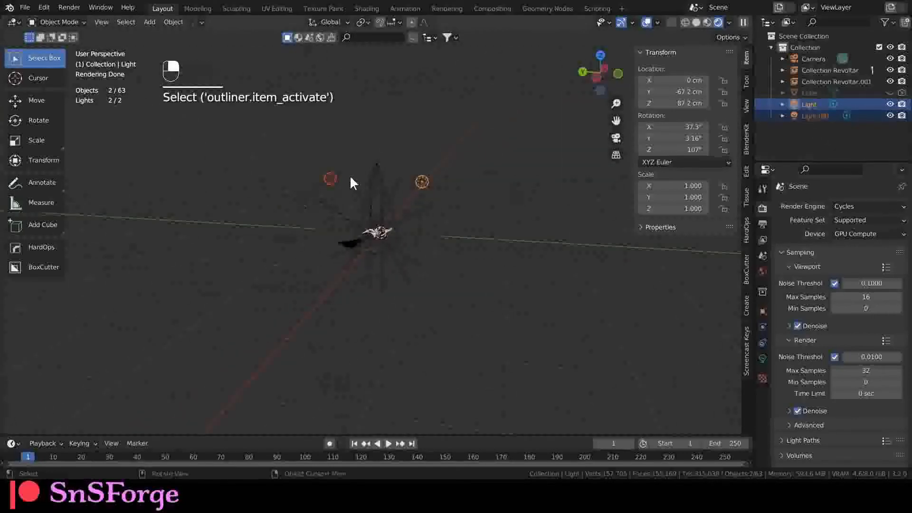
pyautogui.moveTo(350, 175); pyautogui.dragTo(346, 324, button='middle')
pyautogui.scroll(6, 358, 296)
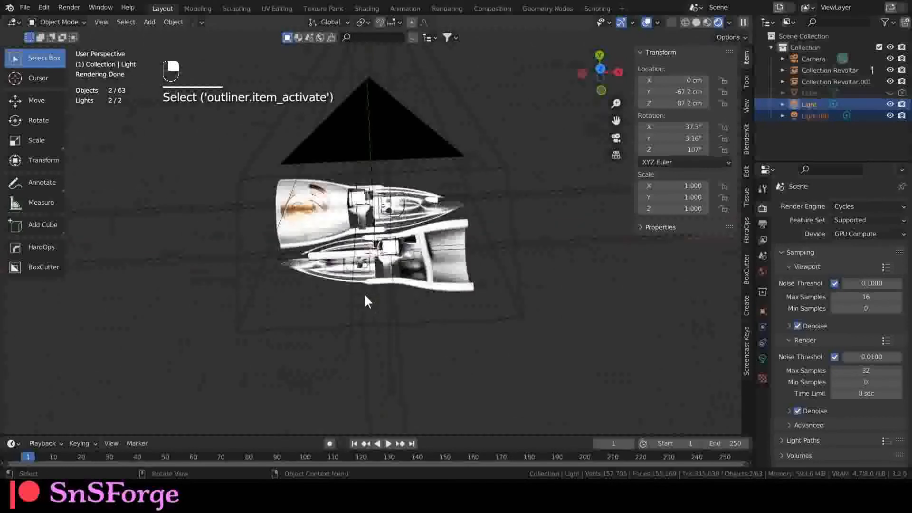
pyautogui.press('KP_7')
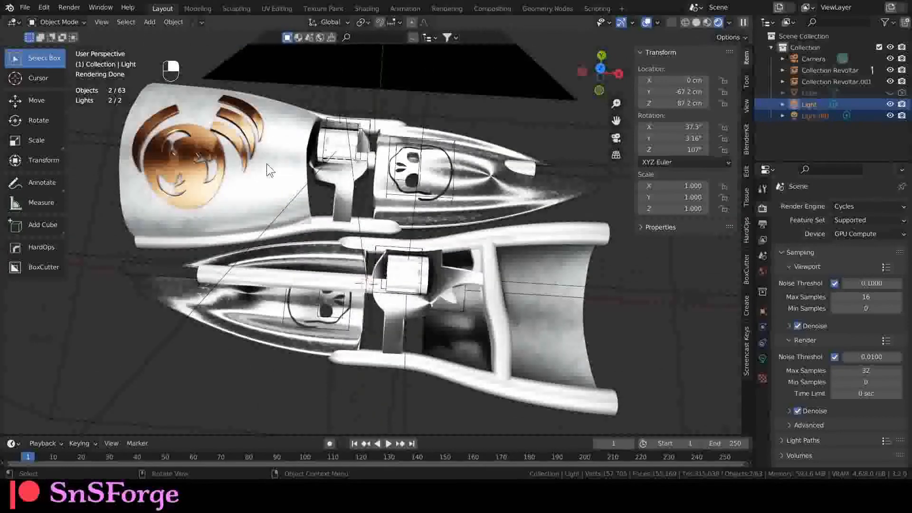
pyautogui.press('KP_0')
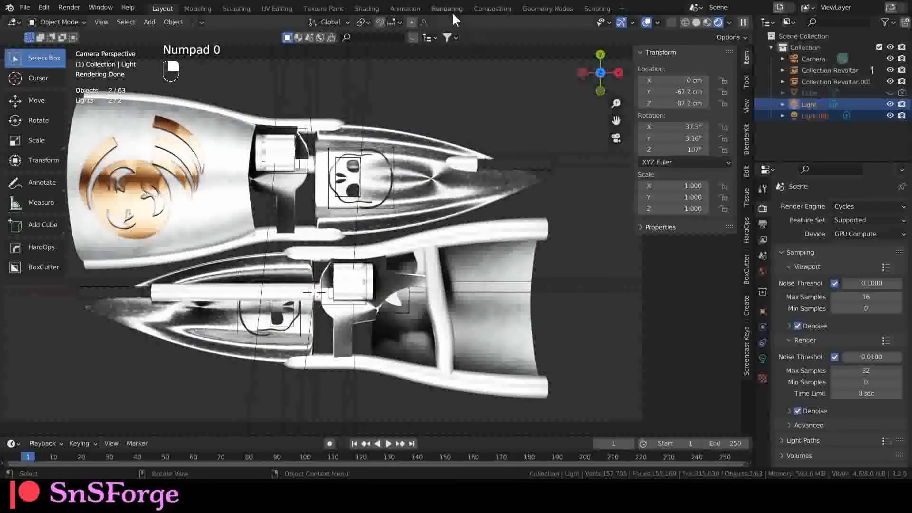
# Fit the backdrop in the Compositing workspace and examine the rendered result together with the complete node tree
pyautogui.click(482, 9)
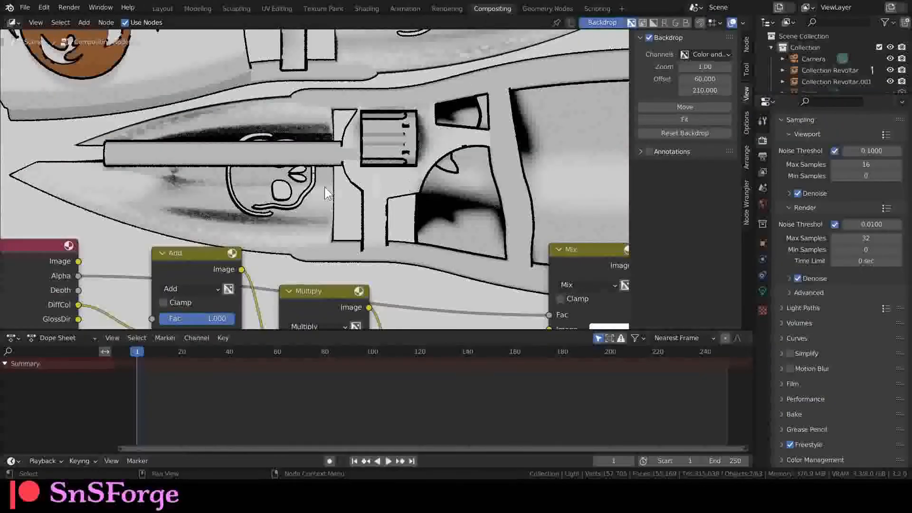
pyautogui.scroll(-1, 326, 187)
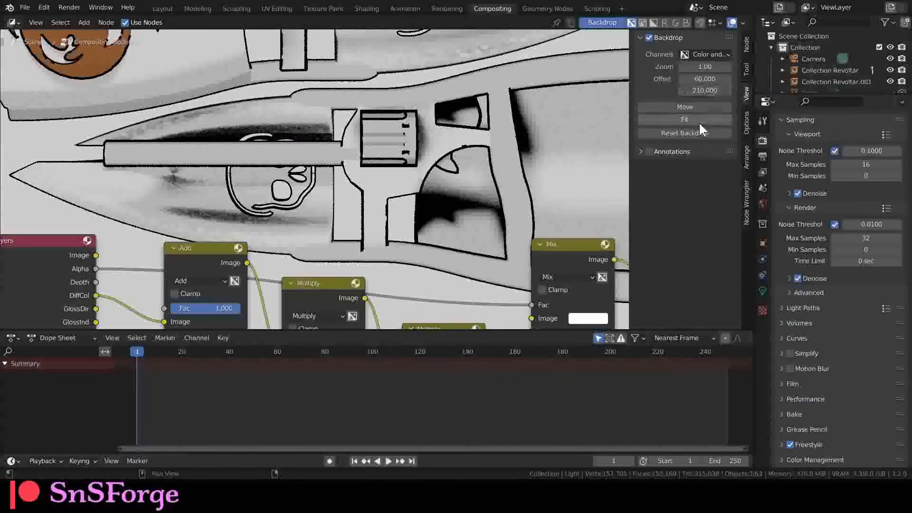
pyautogui.click(685, 119)
pyautogui.scroll(1, 461, 170)
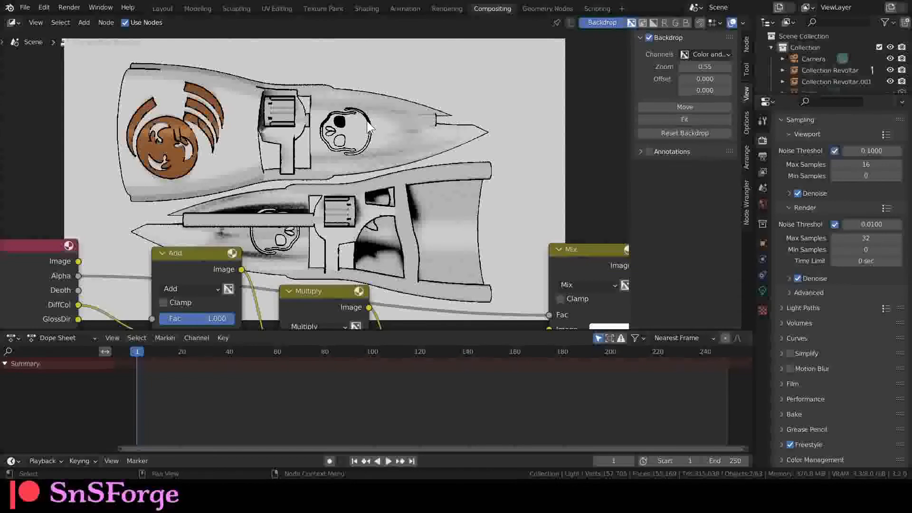
pyautogui.scroll(-4, 328, 152)
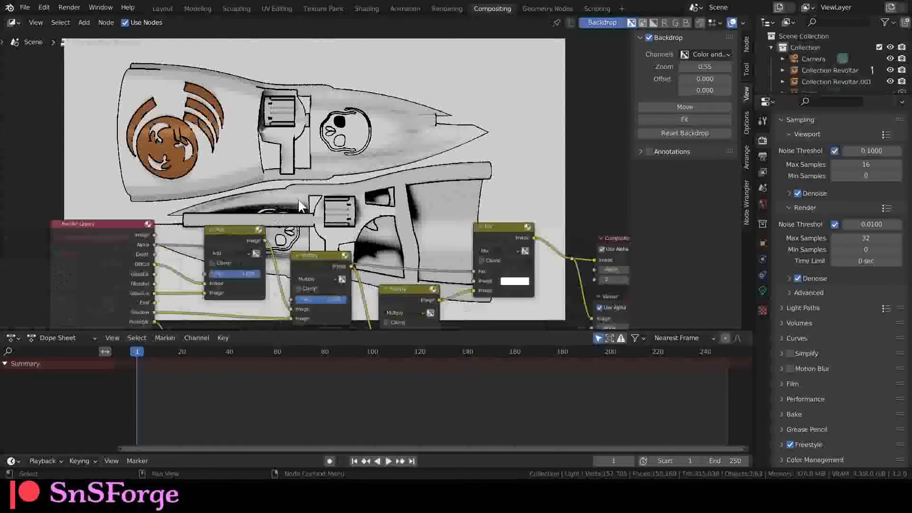
pyautogui.scroll(4, 436, 184)
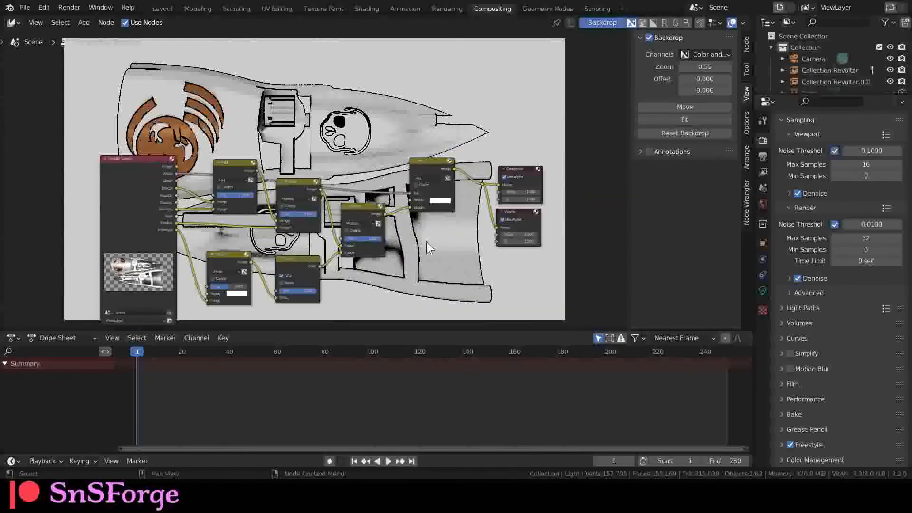
pyautogui.scroll(3, 458, 223)
pyautogui.scroll(-2, 458, 224)
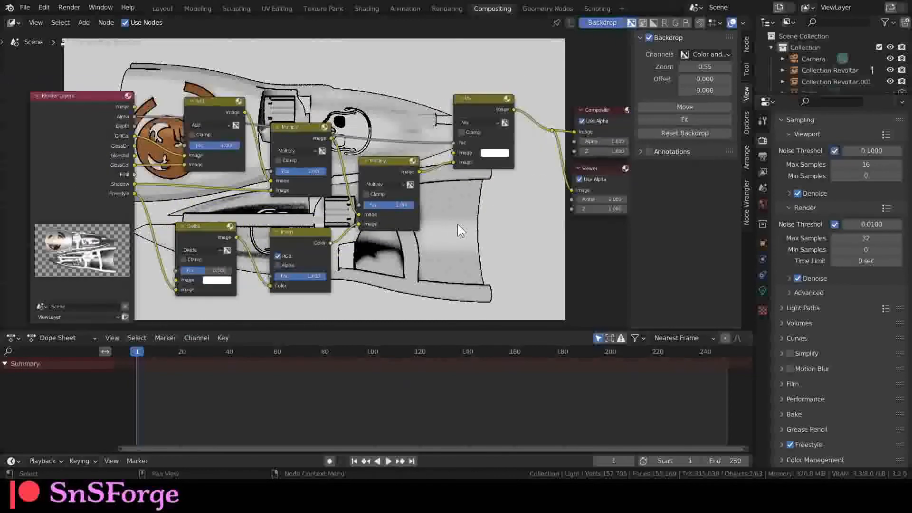
pyautogui.moveTo(473, 240); pyautogui.dragTo(470, 221, button='middle')
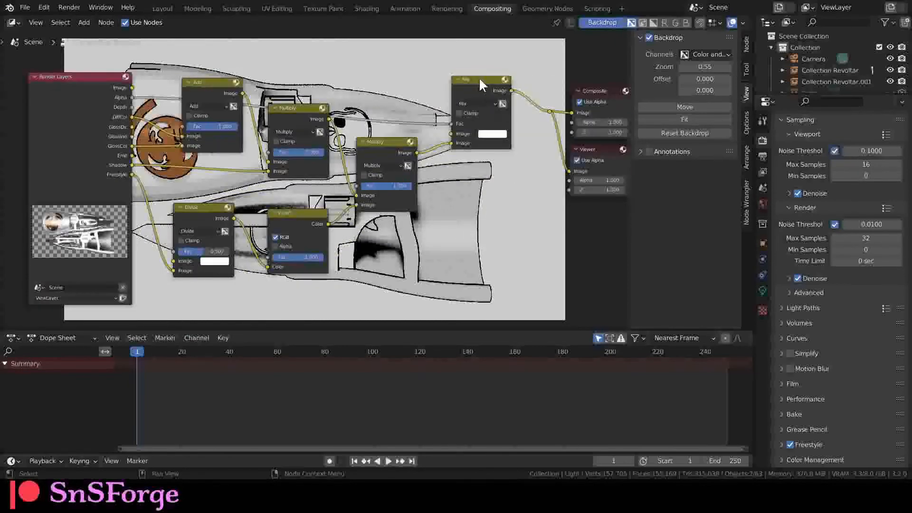
# Tidy the compositor layout by repositioning the Mix, Divide, Invert and both Multiply nodes
pyautogui.moveTo(501, 109); pyautogui.dragTo(524, 113)
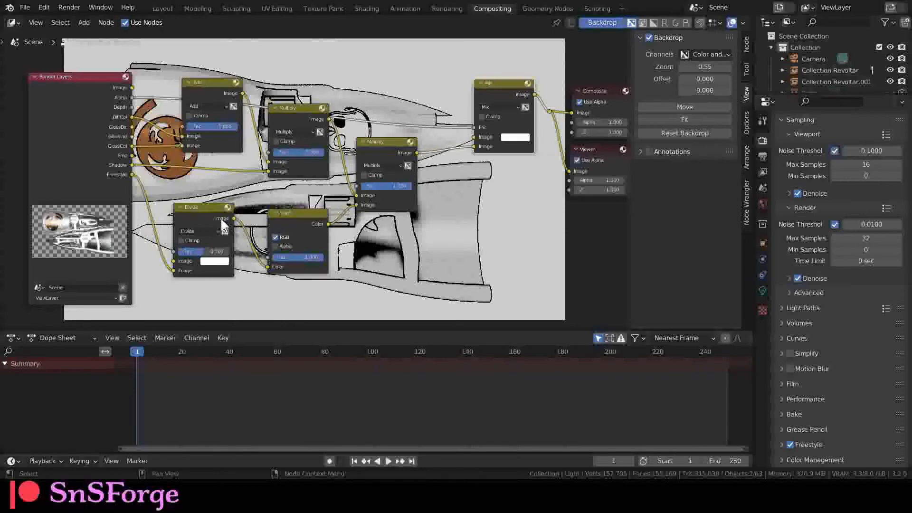
pyautogui.moveTo(209, 214); pyautogui.dragTo(226, 215)
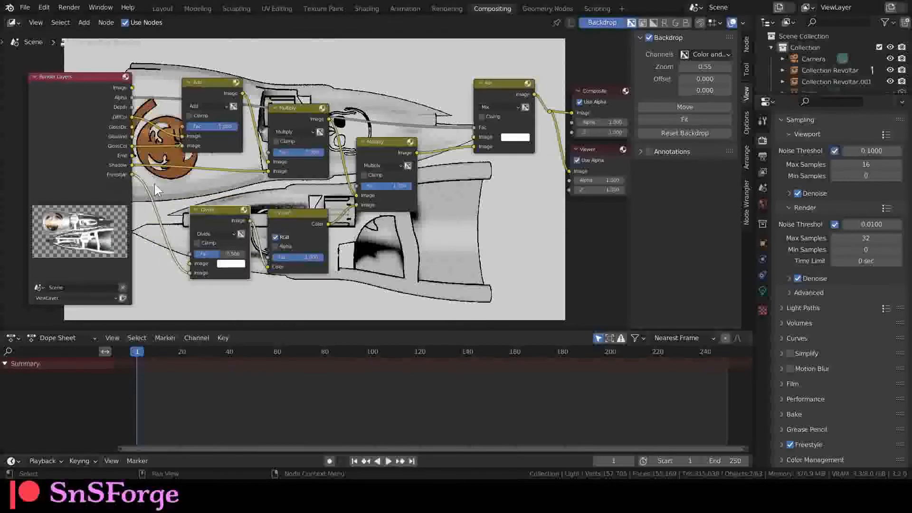
pyautogui.moveTo(299, 219); pyautogui.dragTo(300, 190)
pyautogui.scroll(2, 300, 190)
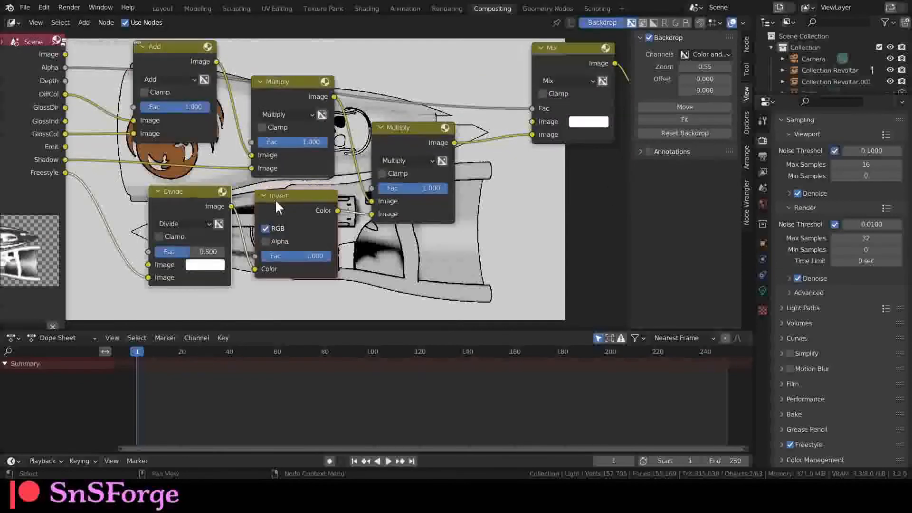
pyautogui.moveTo(403, 140); pyautogui.dragTo(402, 125)
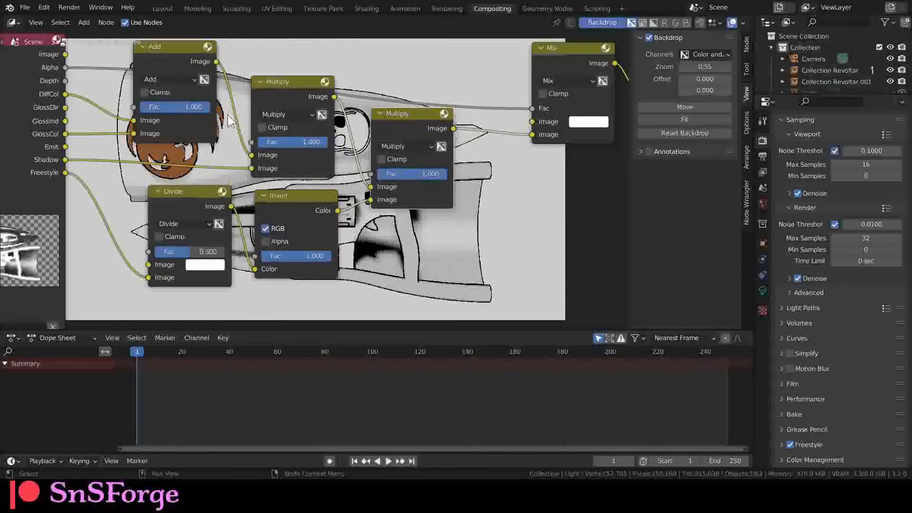
pyautogui.moveTo(274, 93)
pyautogui.mouseDown()
pyautogui.moveTo(264, 85)
pyautogui.moveTo(273, 81)
pyautogui.mouseUp()
pyautogui.scroll(-1, 314, 181)
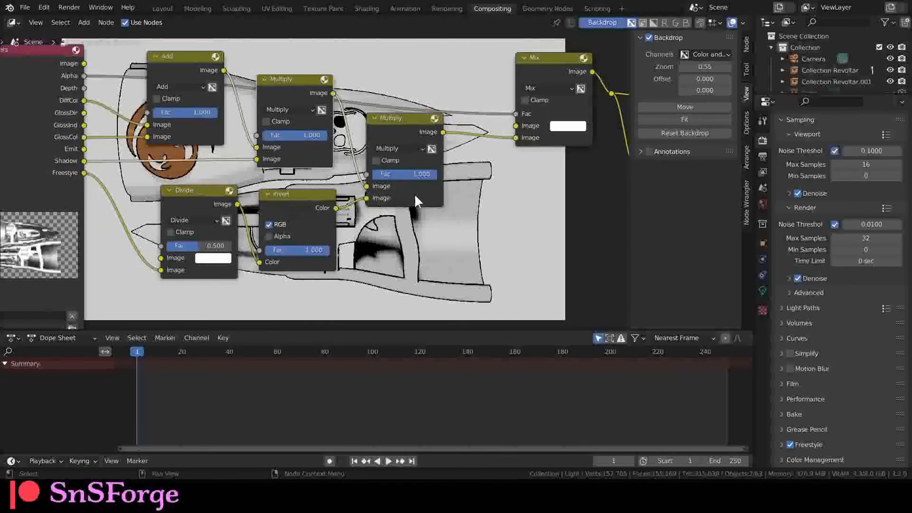
pyautogui.scroll(-1, 477, 201)
pyautogui.keyDown('shift'); pyautogui.moveTo(507, 224); pyautogui.dragTo(473, 228, button='middle'); pyautogui.keyUp('shift')
pyautogui.scroll(-1, 472, 228)
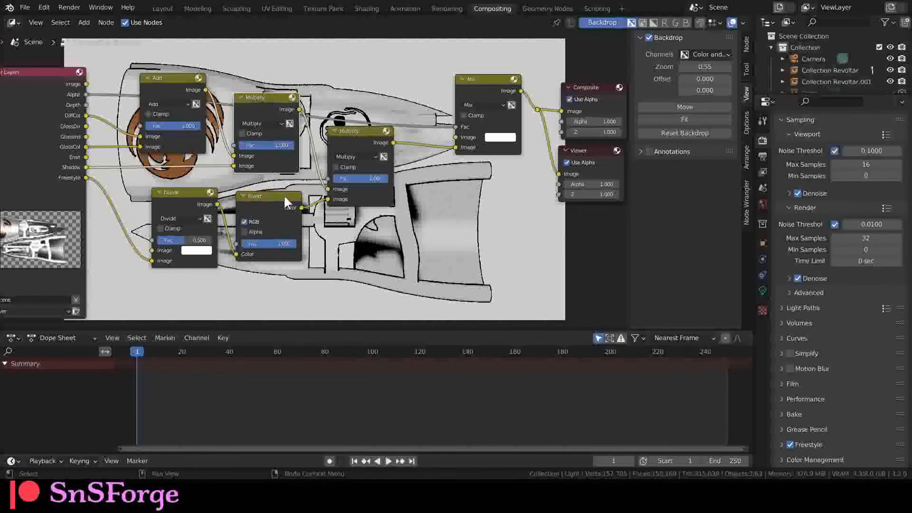
pyautogui.scroll(1, 374, 220)
pyautogui.keyDown('shift'); pyautogui.moveTo(460, 220); pyautogui.dragTo(448, 224, button='middle'); pyautogui.keyUp('shift')
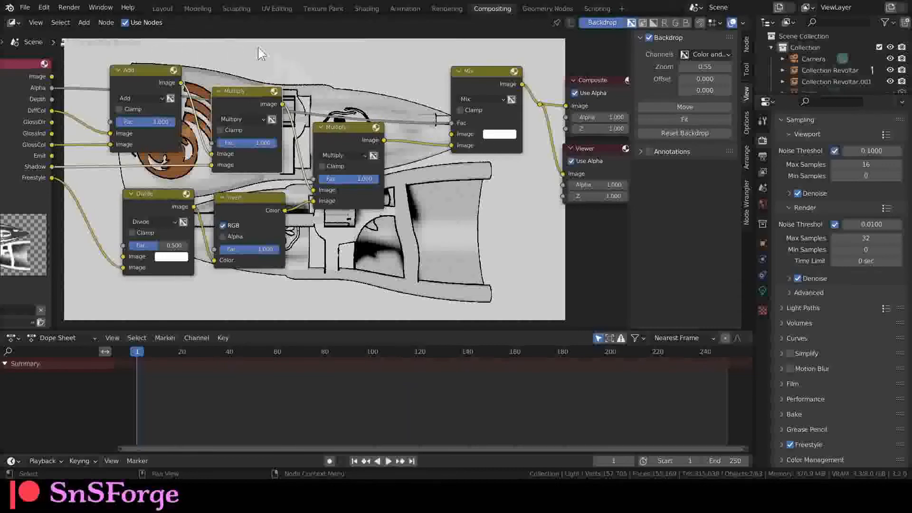
# Hide both Revoltar collection objects from the viewport in the Layout workspace
pyautogui.click(162, 8)
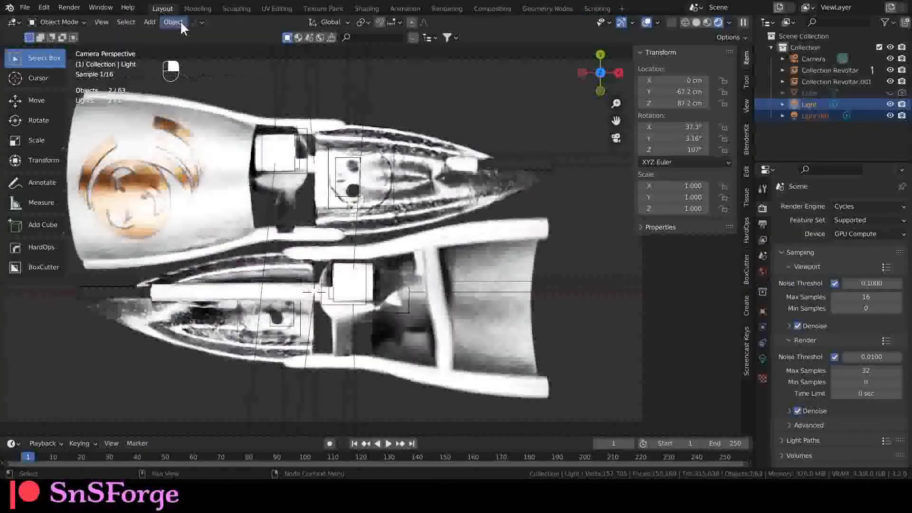
pyautogui.click(890, 81)
pyautogui.click(890, 70)
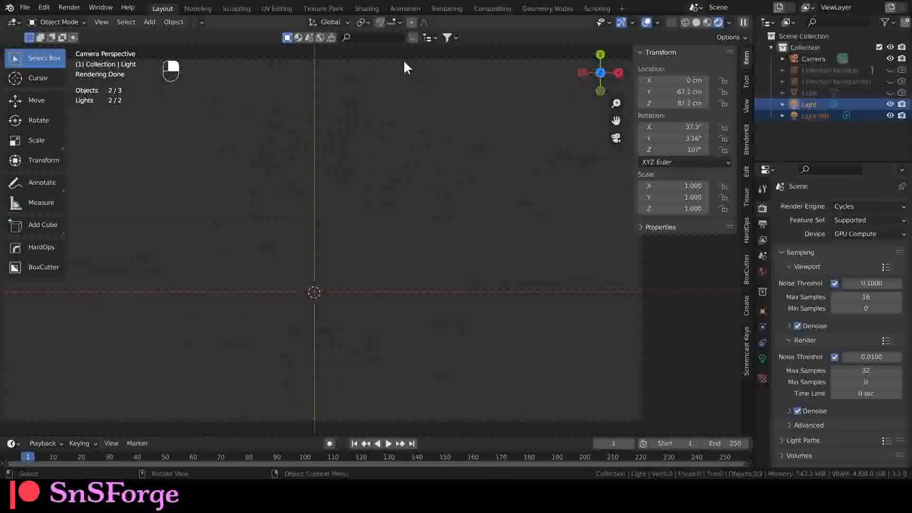
# Search the BlenderKit library for "Table" and add the oval dark-wood pedestal table to the scene
pyautogui.click(411, 39)
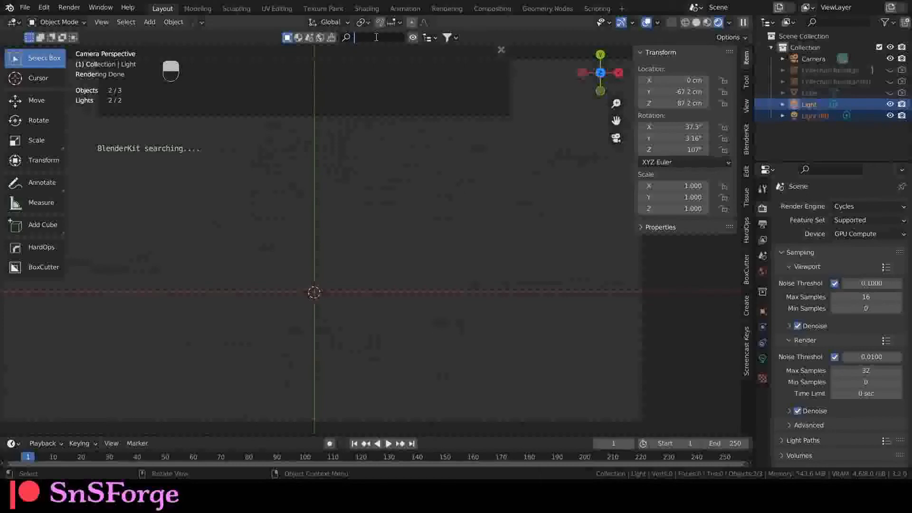
pyautogui.write('Table')
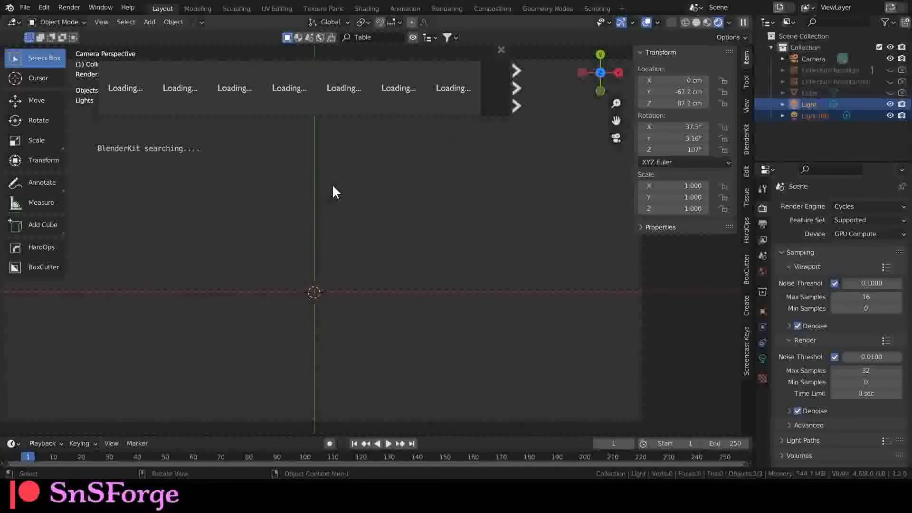
pyautogui.moveTo(284, 106)
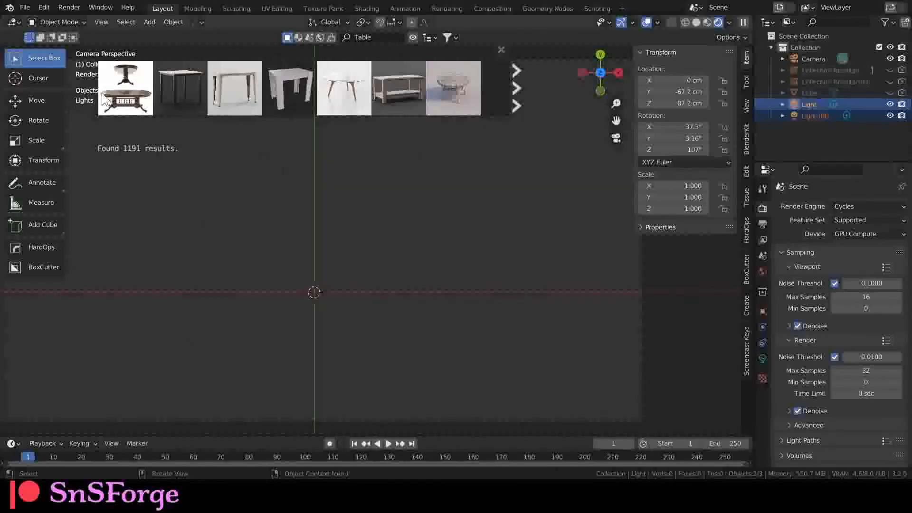
pyautogui.click(119, 99)
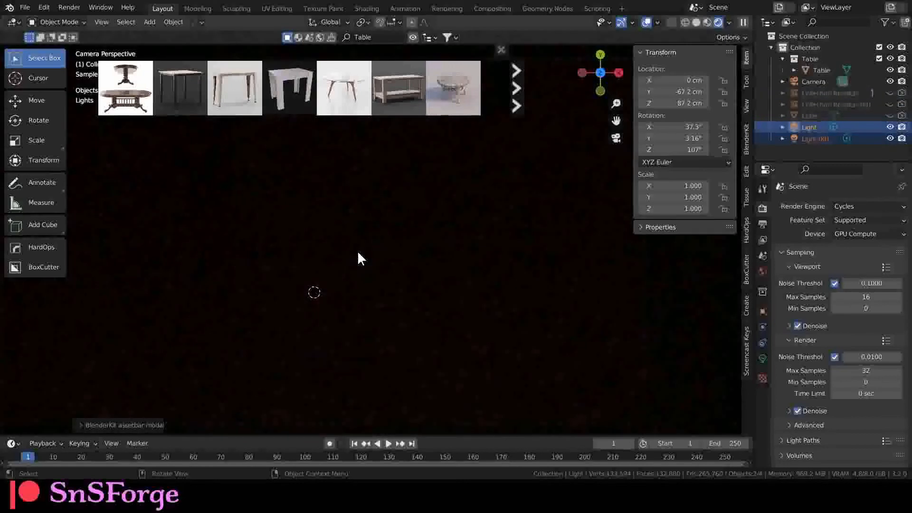
# Select the imported table and place the 3D cursor near the middle of its tabletop
pyautogui.click(407, 291)
pyautogui.moveTo(407, 291); pyautogui.dragTo(409, 245, button='middle')
pyautogui.scroll(-12, 412, 277)
pyautogui.scroll(8, 372, 192)
pyautogui.keyDown('shift'); pyautogui.moveTo(375, 183); pyautogui.dragTo(376, 274, button='middle'); pyautogui.keyUp('shift')
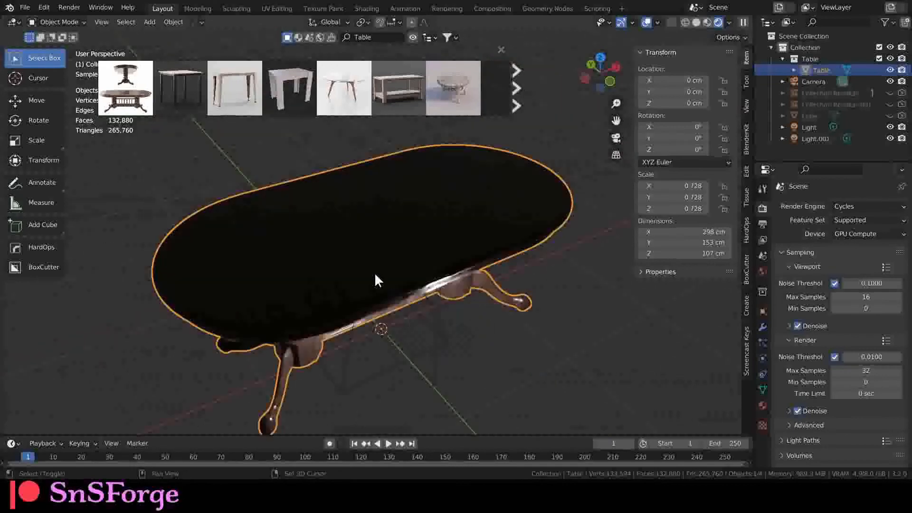
pyautogui.keyDown('shift'); pyautogui.rightClick(379, 234); pyautogui.keyUp('shift')
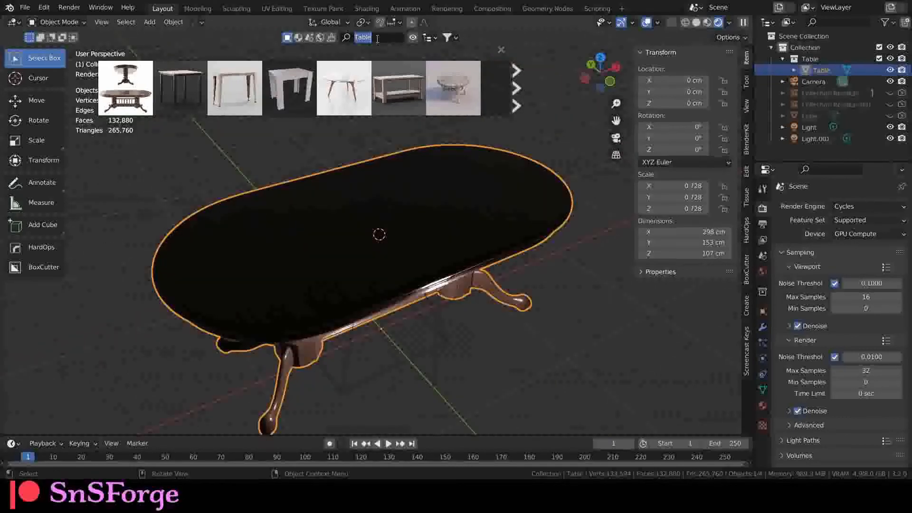
# Search BlenderKit for "vase", add the "Vase with flowers" model at the 3D cursor, and close the asset bar
pyautogui.write('vase')
pyautogui.press('Return')
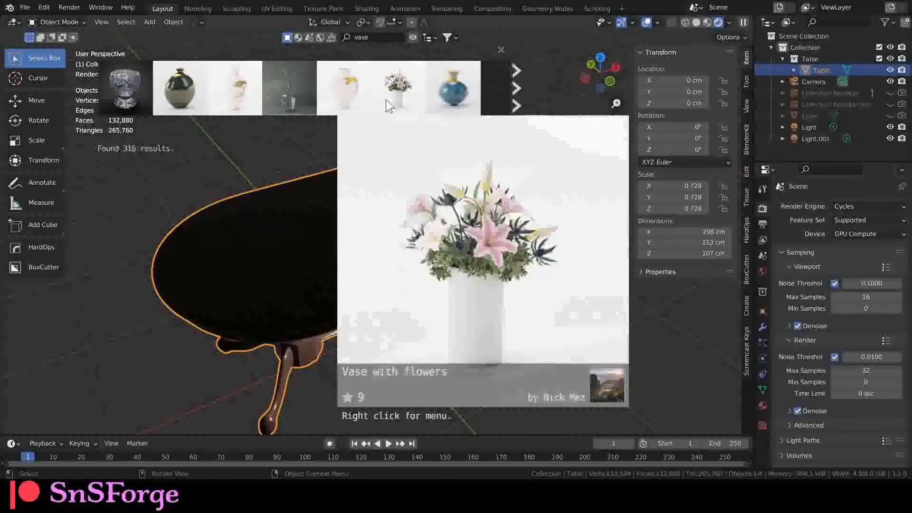
pyautogui.click(396, 99)
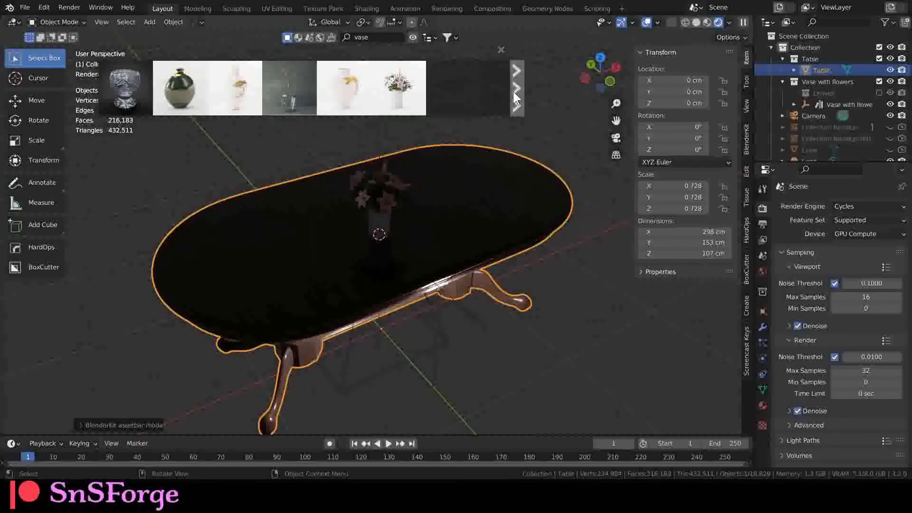
pyautogui.click(417, 35)
# Align the camera to a low front view of the table and adjust its framing using the Camera to View lock
pyautogui.scroll(-5, 421, 177)
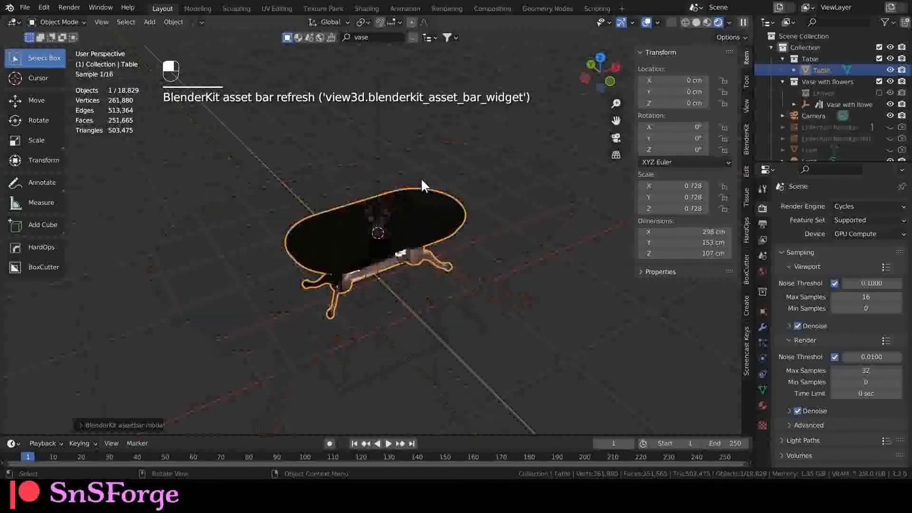
pyautogui.moveTo(421, 178); pyautogui.dragTo(402, 176, button='middle')
pyautogui.scroll(4, 395, 193)
pyautogui.press('ctrl+alt+KP_0')
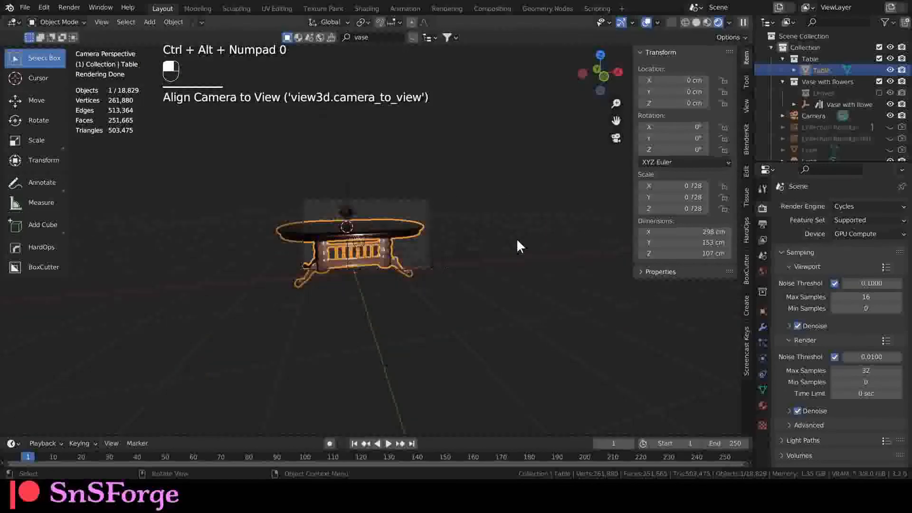
pyautogui.click(747, 105)
pyautogui.click(683, 191)
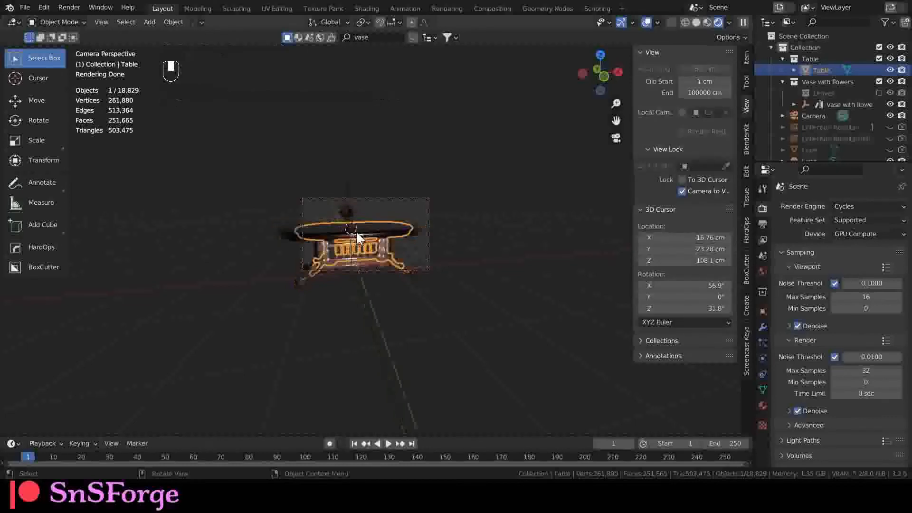
pyautogui.scroll(-2, 356, 230)
pyautogui.scroll(6, 379, 235)
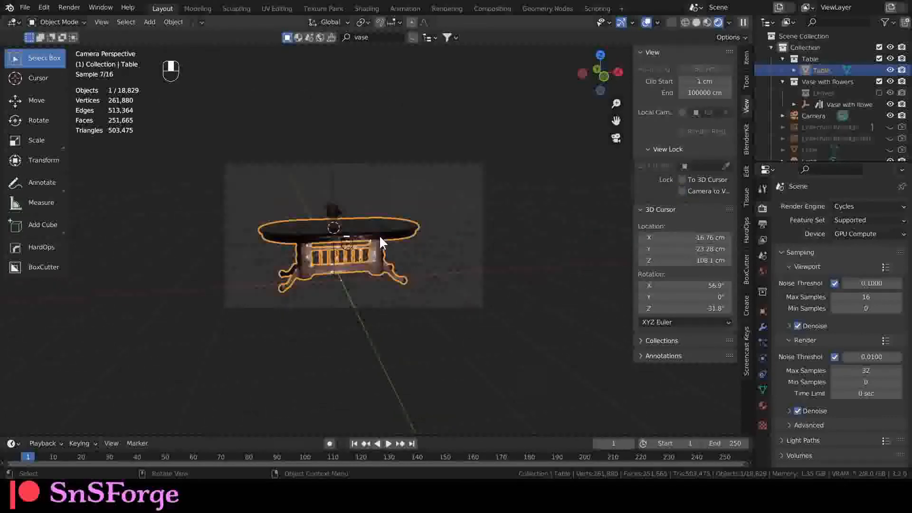
pyautogui.scroll(-2, 825, 145)
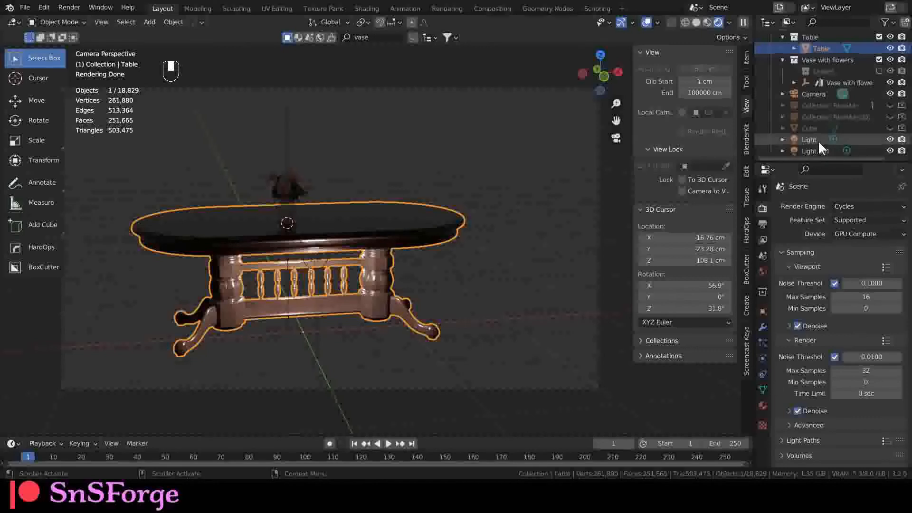
# Raise Light to a Z location of 191.2 cm and Light.001 to 170.2 cm, above the tabletop
pyautogui.click(819, 140)
pyautogui.click(745, 59)
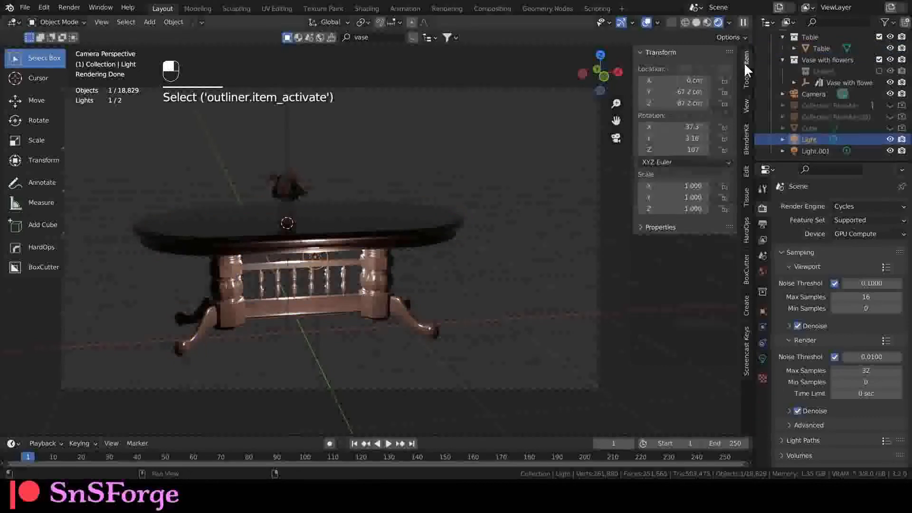
pyautogui.moveTo(678, 105); pyautogui.dragTo(717, 105)
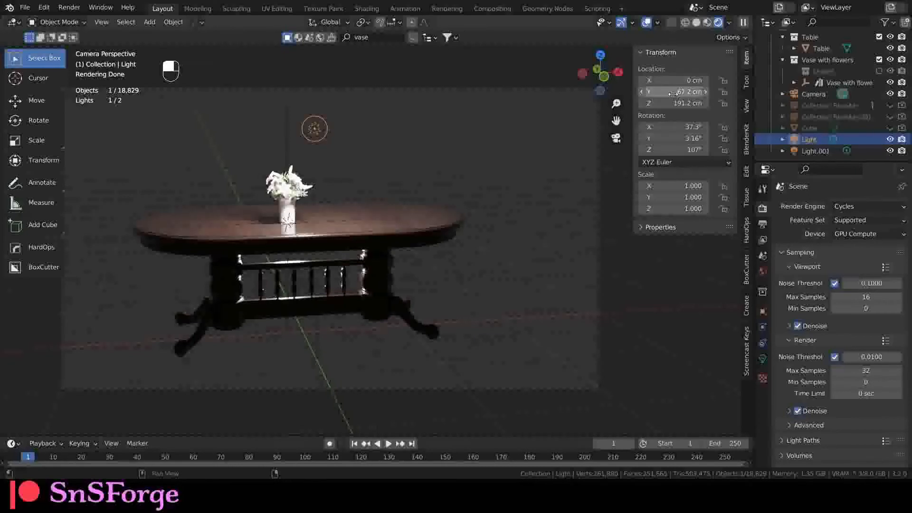
pyautogui.click(808, 151)
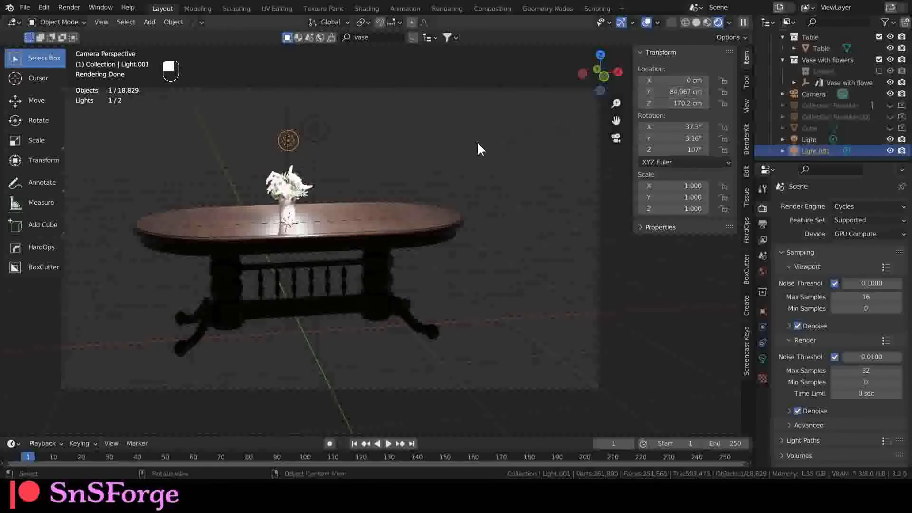
# Move Light.001 to the left end of the table in the top view
pyautogui.moveTo(477, 141); pyautogui.dragTo(440, 242, button='middle')
pyautogui.press('KP_7')
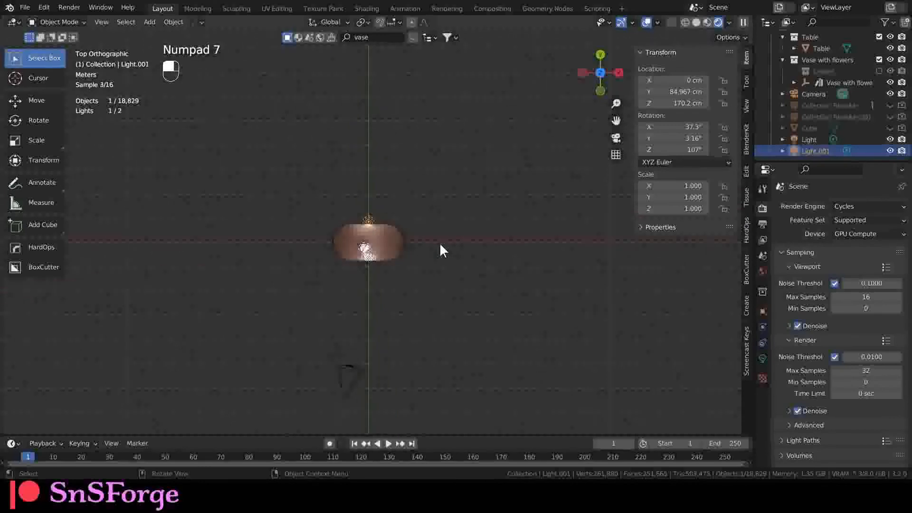
pyautogui.scroll(5, 398, 251)
pyautogui.click(339, 182)
pyautogui.press('g')
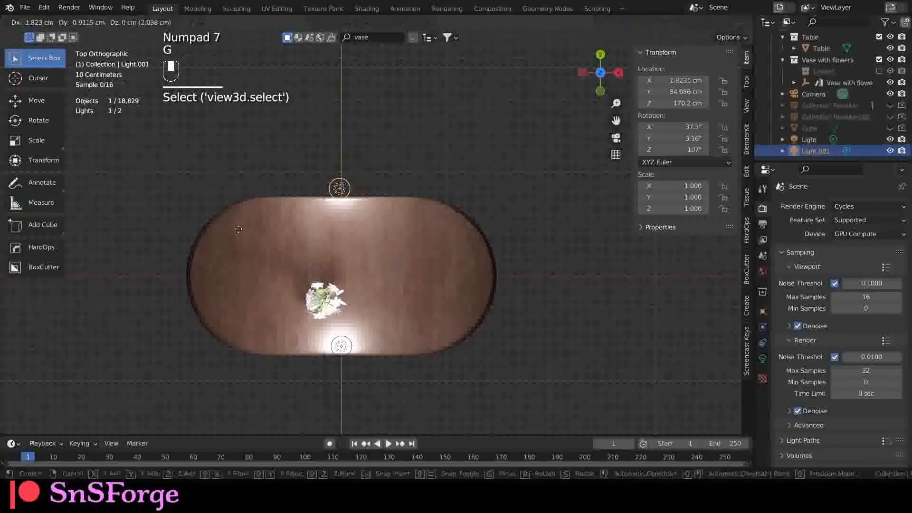
pyautogui.click(179, 260)
# Move Light past the table's right end to about X 165.4 cm, Y -0.2 cm, and render the camera view
pyautogui.click(342, 346)
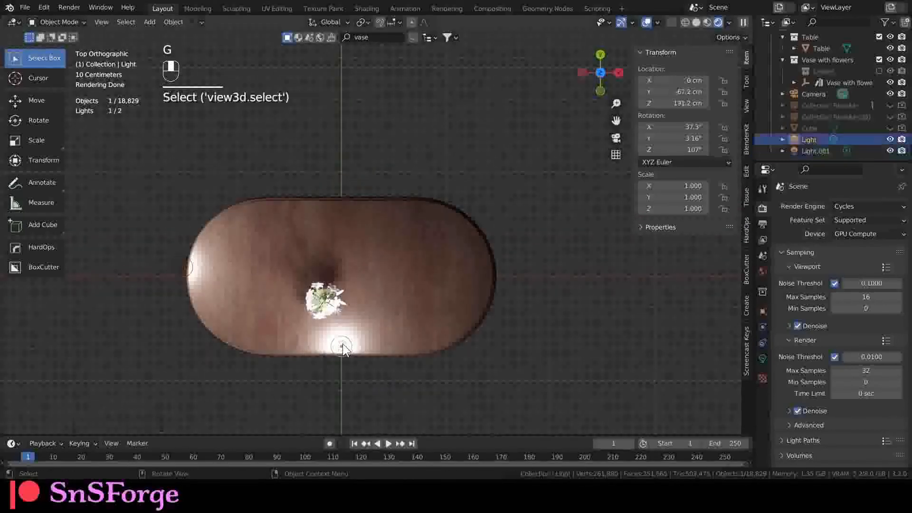
pyautogui.press('g')
pyautogui.click(543, 265)
pyautogui.press('KP_0')
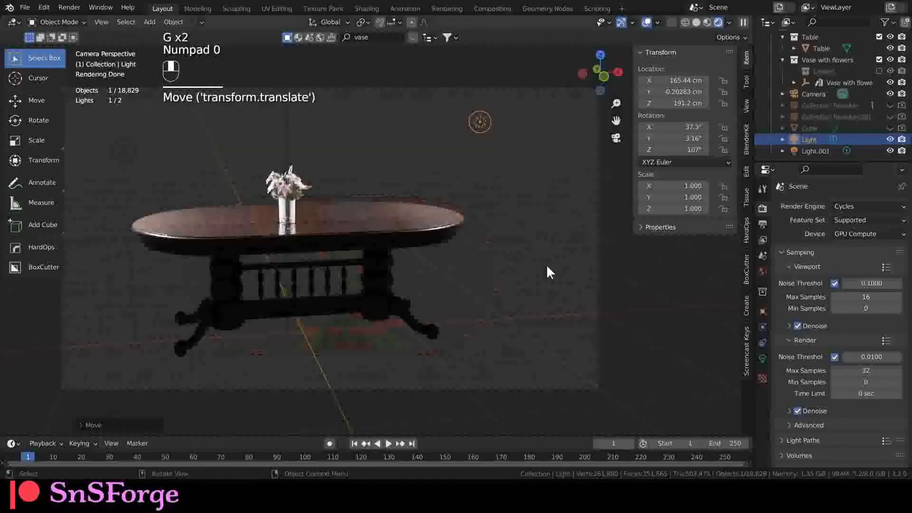
pyautogui.press('KP_0')
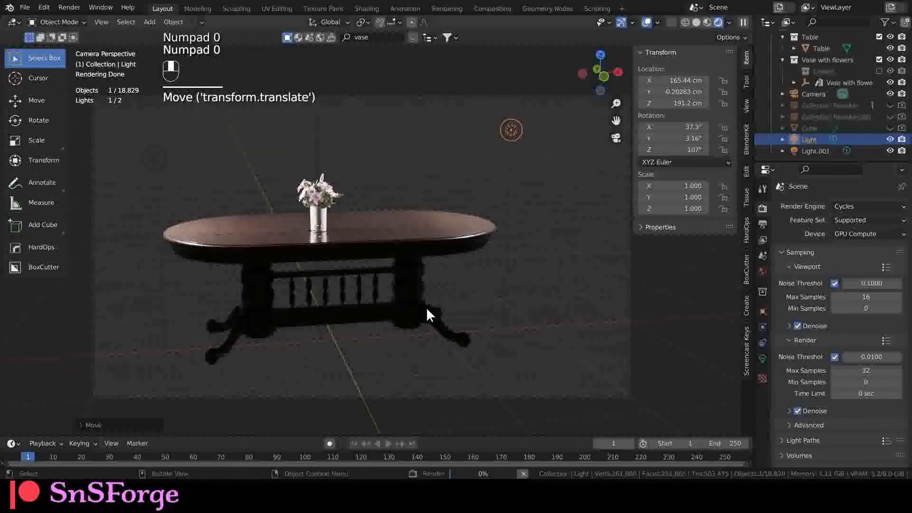
pyautogui.press('F12')
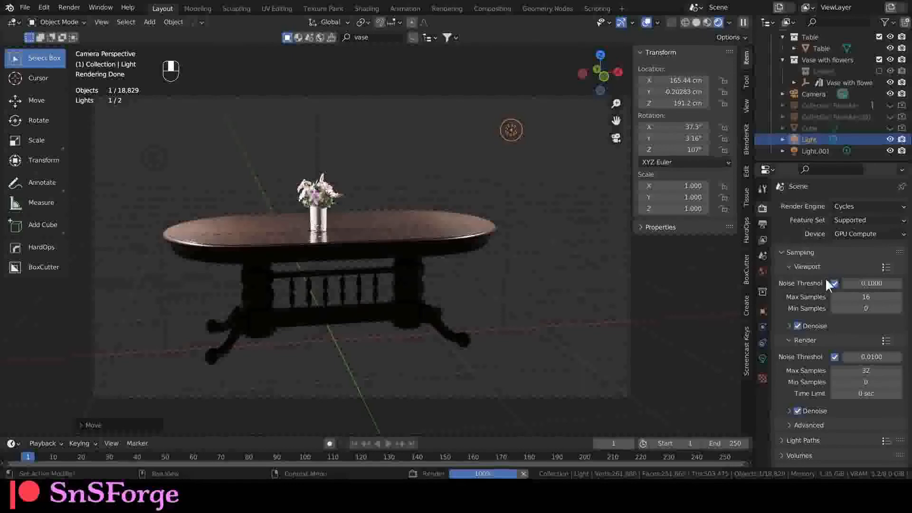
# Expand the Cycles Light Paths settings and set the total max bounces to 1
pyautogui.scroll(-4, 826, 323)
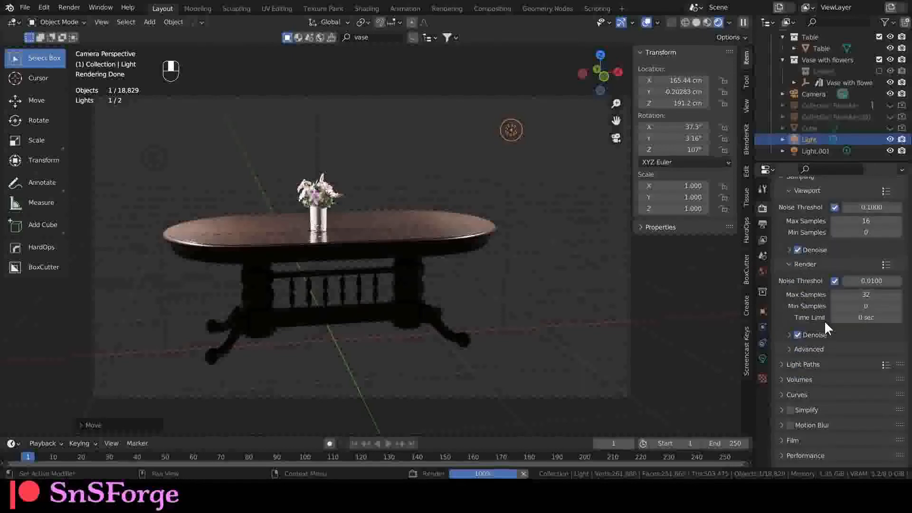
pyautogui.click(780, 365)
pyautogui.scroll(-5, 811, 364)
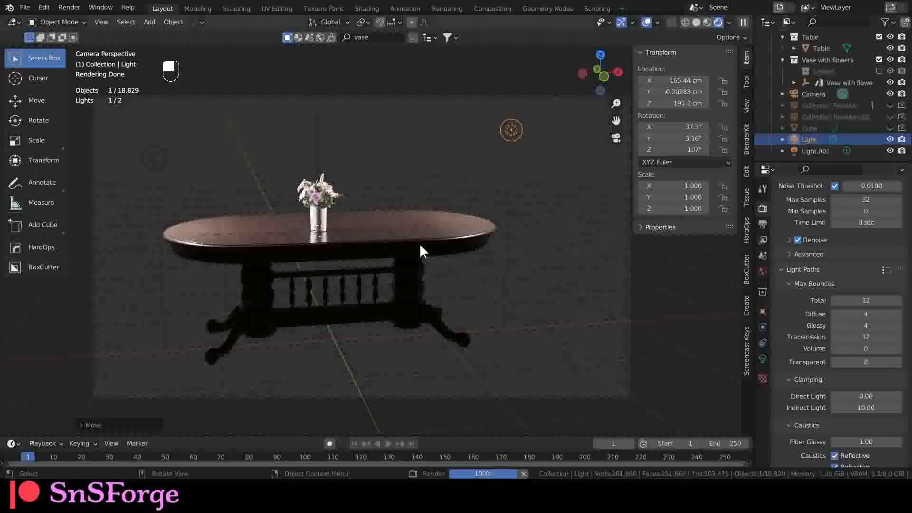
pyautogui.scroll(3, 338, 236)
pyautogui.scroll(-4, 440, 220)
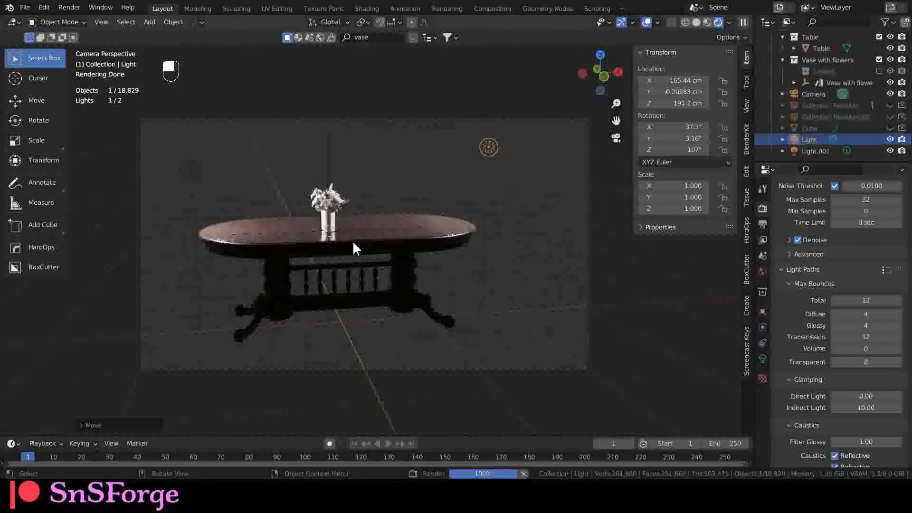
pyautogui.scroll(4, 255, 235)
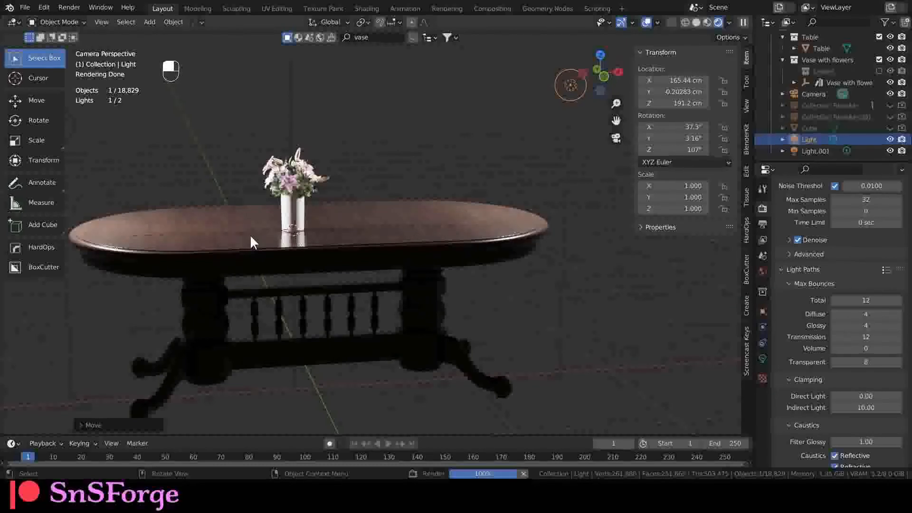
pyautogui.click(865, 300)
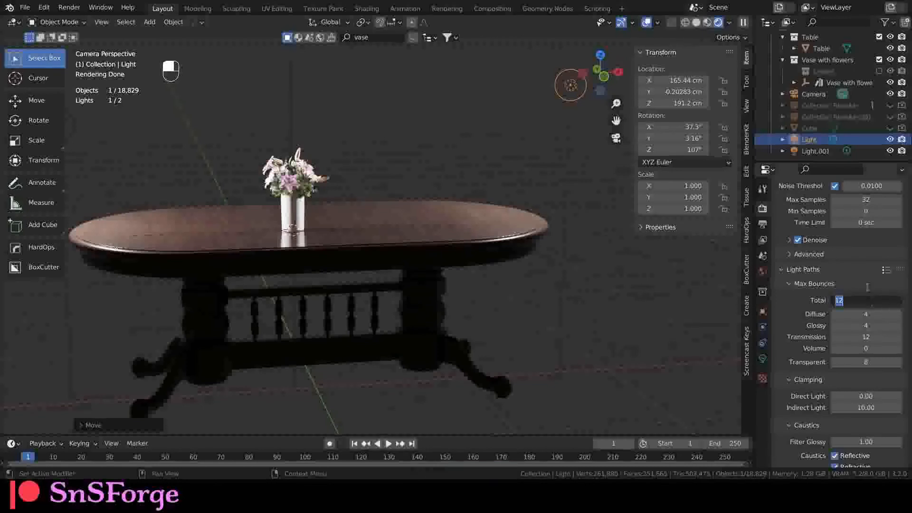
pyautogui.write('1')
pyautogui.press('Return')
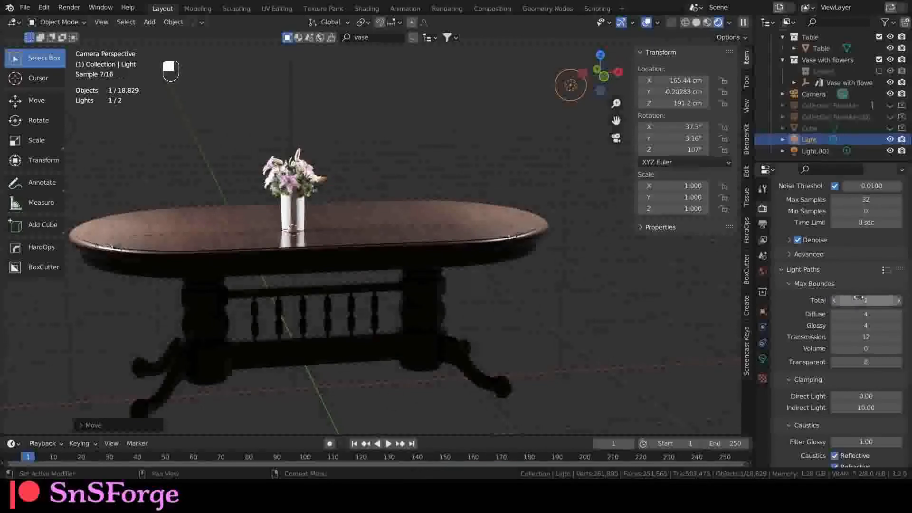
# Render the scene again with the reduced light bounces and examine the vase and tabletop up close
pyautogui.press('F12')
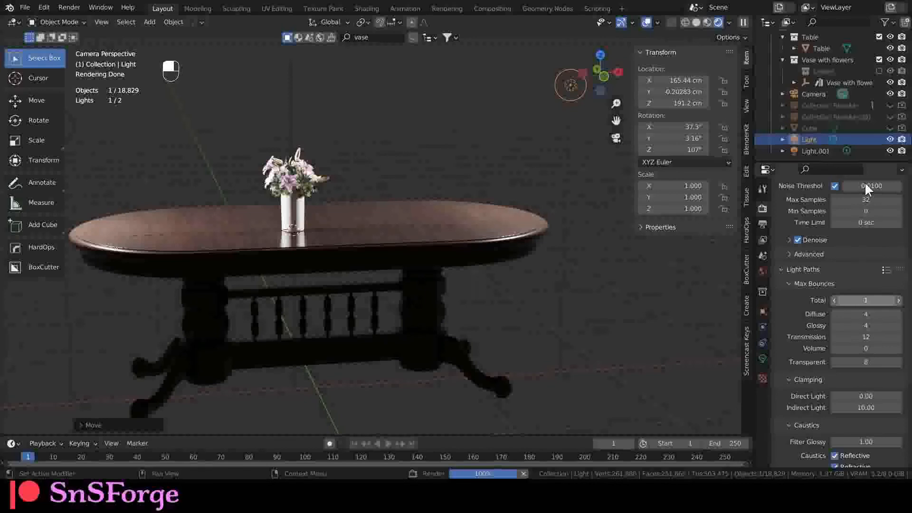
pyautogui.scroll(4, 374, 209)
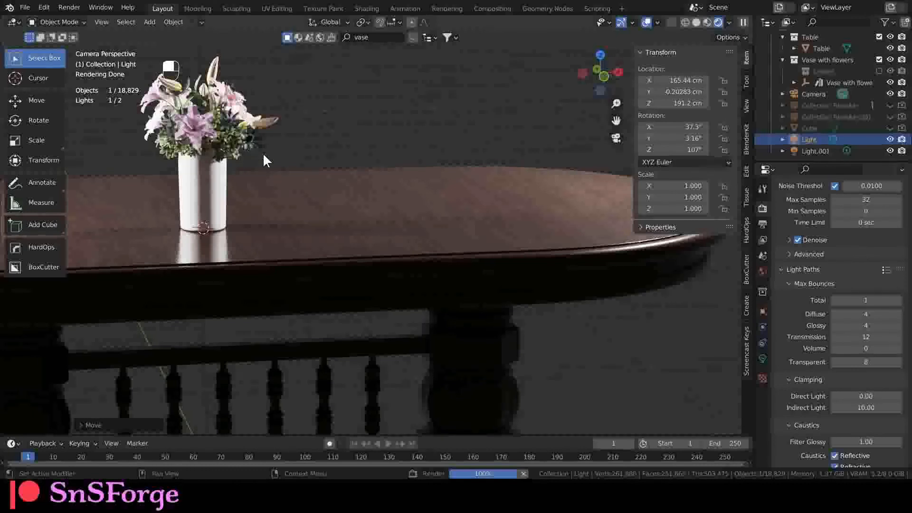
pyautogui.scroll(-4, 375, 165)
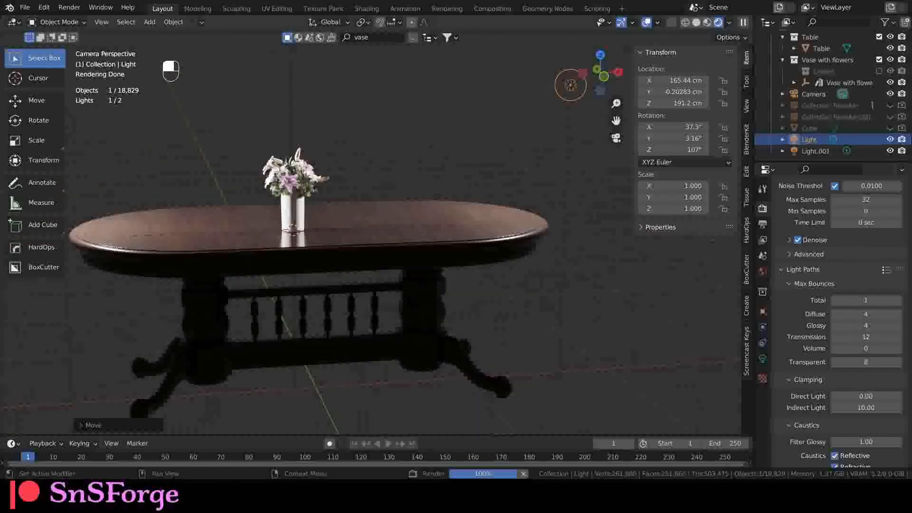
pyautogui.scroll(4, 315, 210)
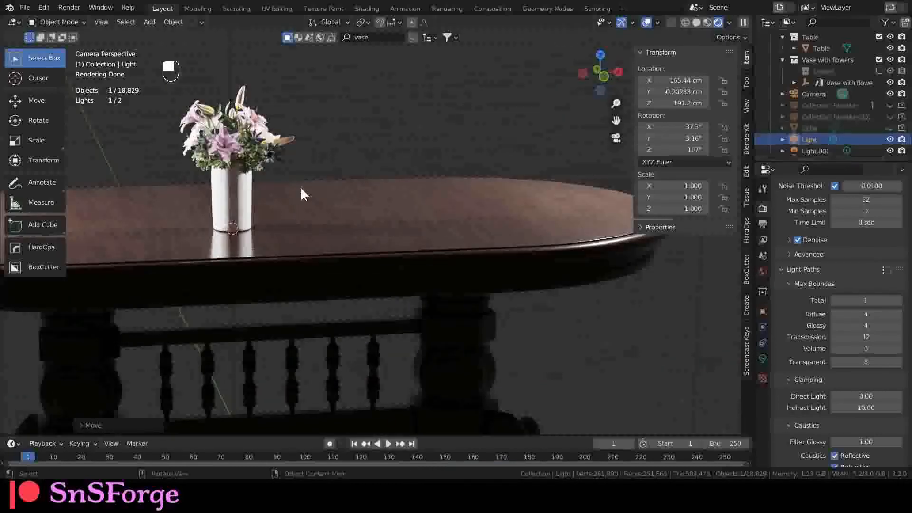
# Delete the Vase with flowers collection together with all the objects it contains
pyautogui.click(246, 209)
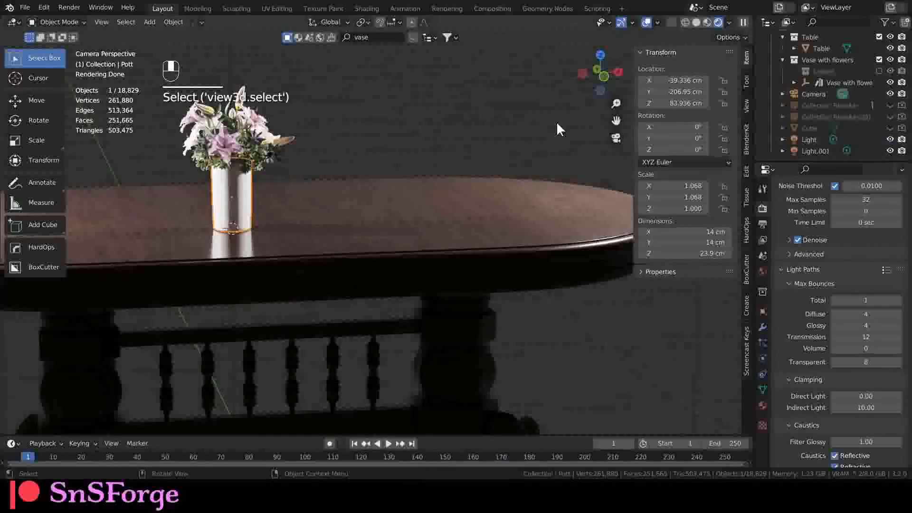
pyautogui.scroll(2, 839, 121)
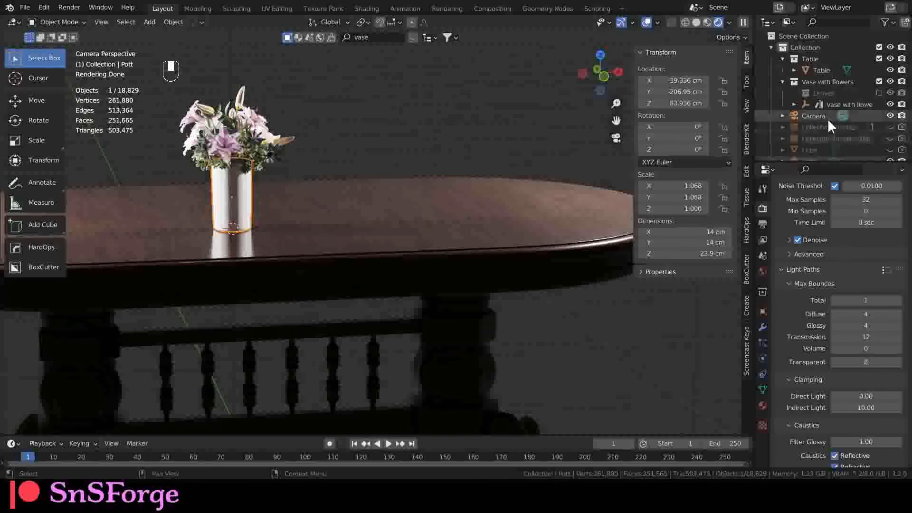
pyautogui.click(828, 80)
pyautogui.rightClick(829, 80)
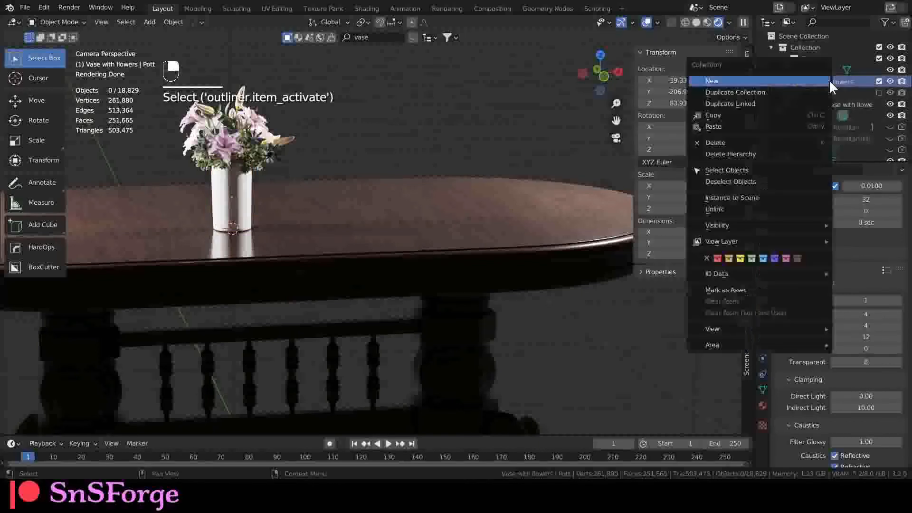
pyautogui.click(764, 153)
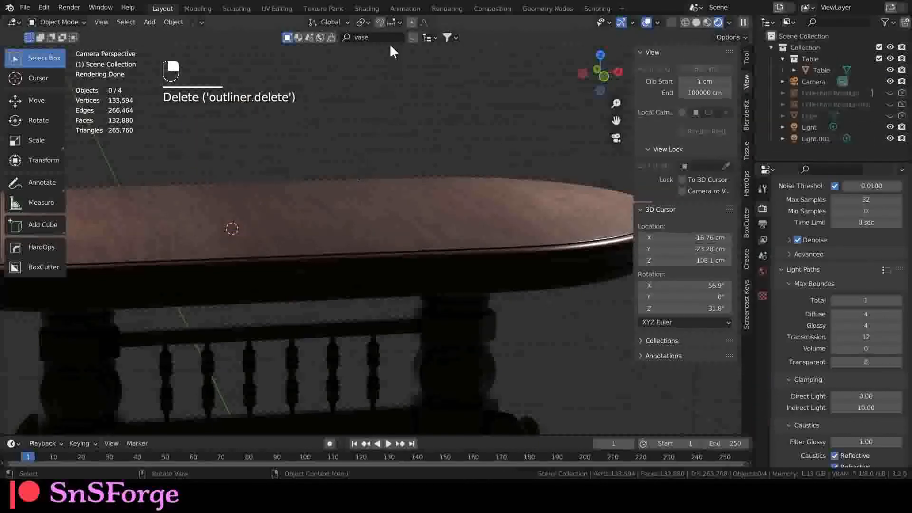
# Add the Oval Vase model from the BlenderKit asset library to the tabletop at the 3D cursor and close the asset bar
pyautogui.click(409, 37)
pyautogui.moveTo(176, 89)
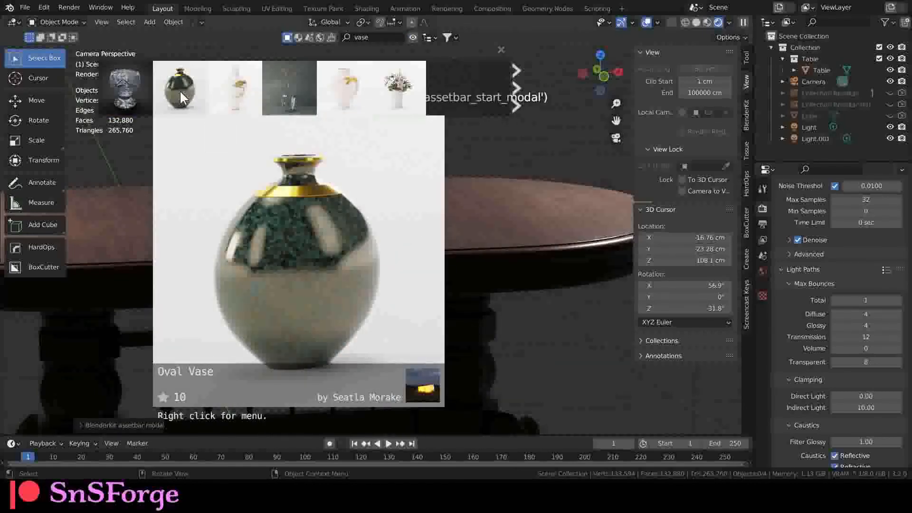
pyautogui.click(180, 90)
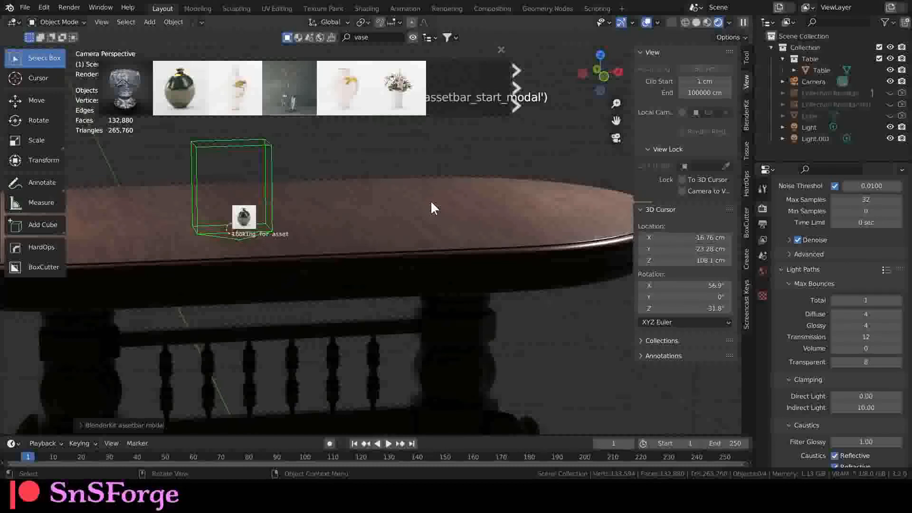
pyautogui.scroll(-6, 431, 200)
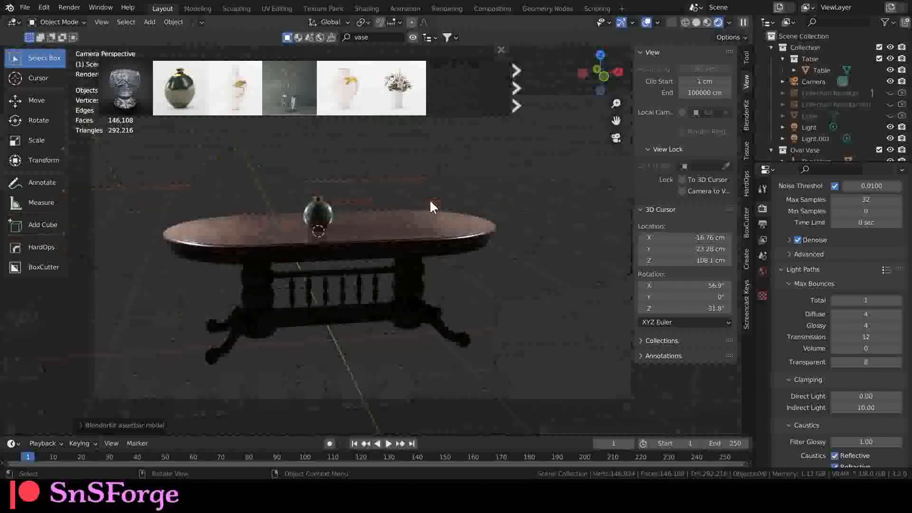
pyautogui.scroll(2, 437, 176)
pyautogui.click(412, 37)
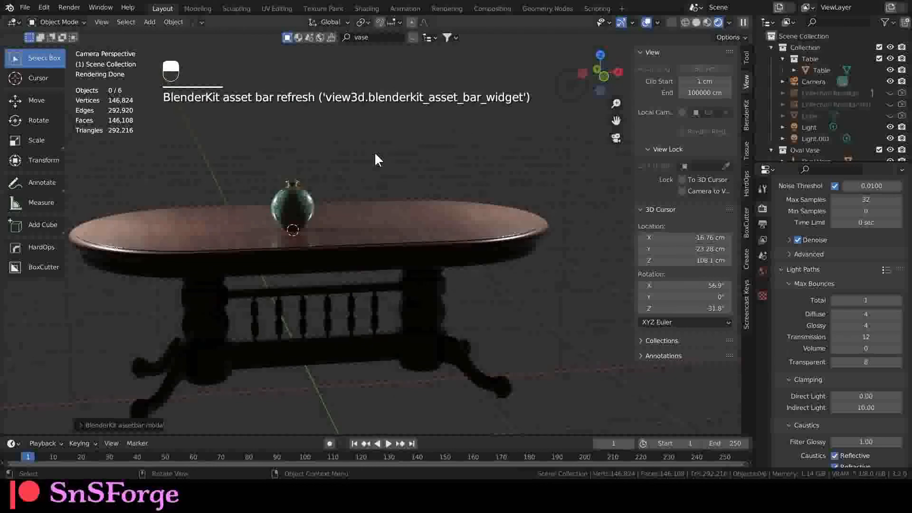
# Render the scene with the oval vase and move all compositing nodes below the table to clear the backdrop image
pyautogui.press('F12')
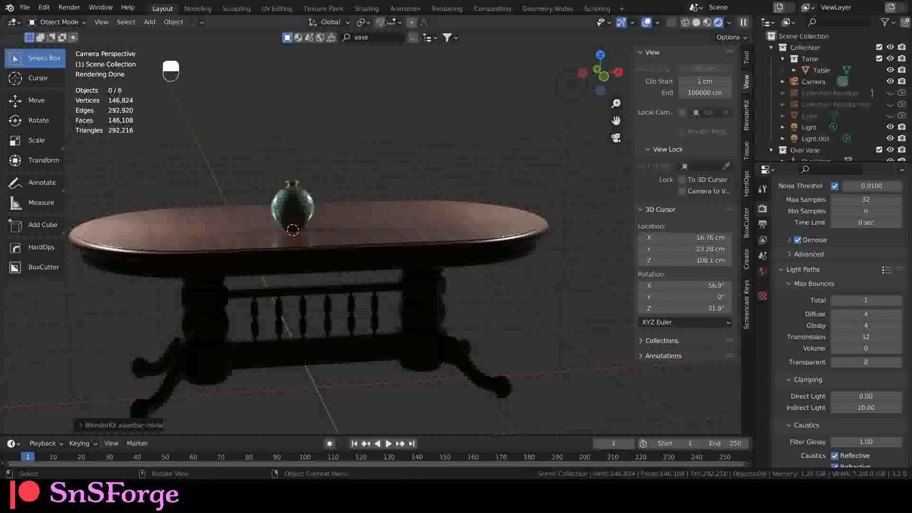
pyautogui.click(497, 8)
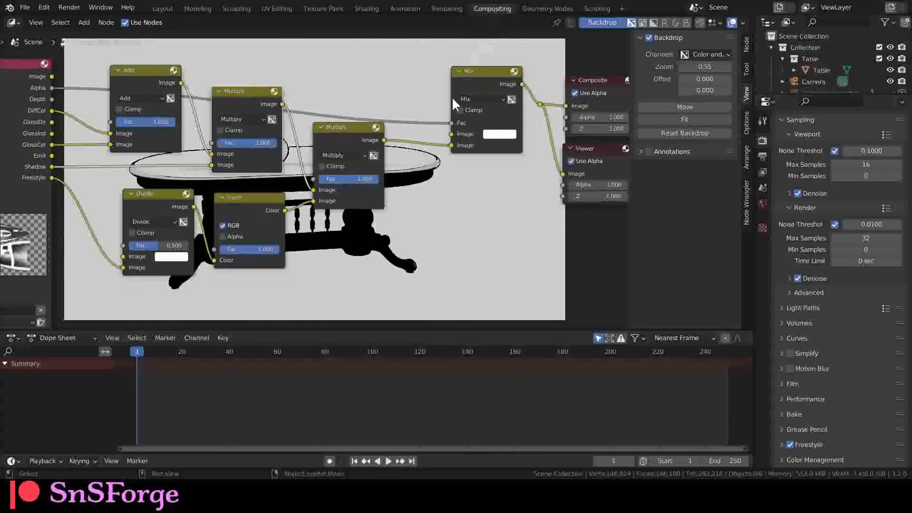
pyautogui.scroll(-4, 343, 72)
pyautogui.moveTo(67, 63); pyautogui.dragTo(576, 222)
pyautogui.moveTo(437, 102); pyautogui.dragTo(452, 286)
pyautogui.moveTo(398, 187); pyautogui.dragTo(378, 197, button='middle')
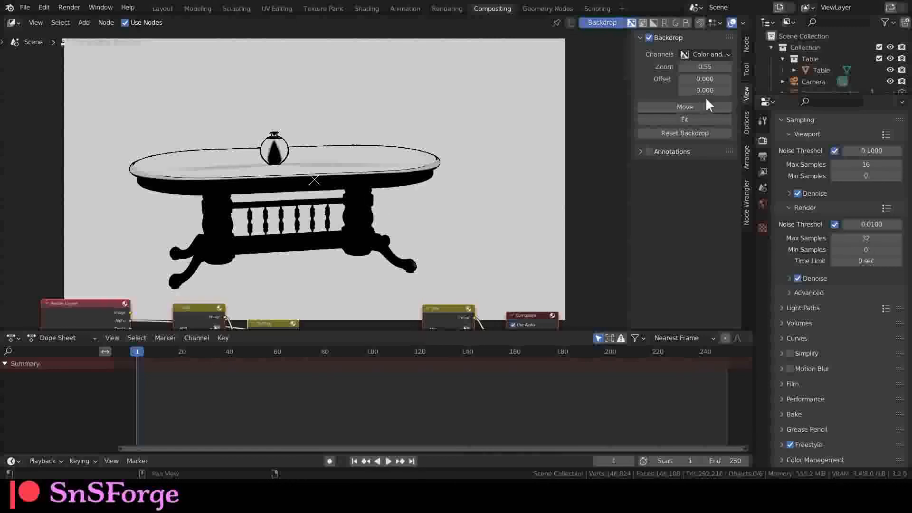
# Reset the compositor backdrop to zoom 1.00 and move it to an offset of about 164, 158
pyautogui.click(690, 132)
pyautogui.moveTo(330, 263); pyautogui.dragTo(337, 246, button='middle')
pyautogui.click(696, 130)
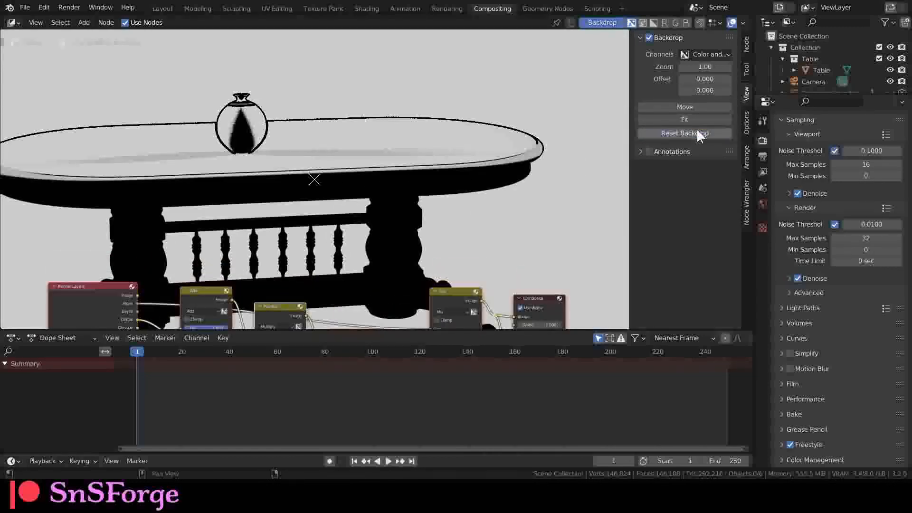
pyautogui.click(669, 108)
pyautogui.click(747, 33)
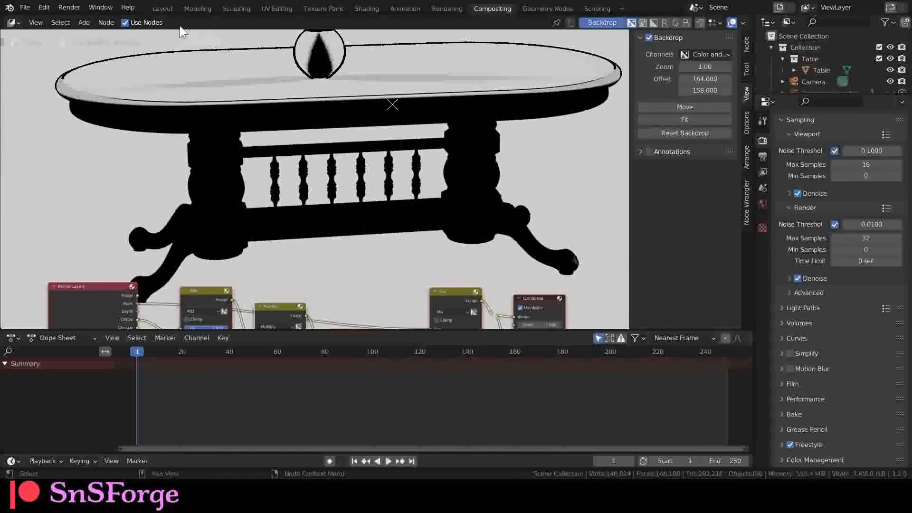
# Fit the backdrop to the compositor area so the whole composited table and vase image is in view
pyautogui.click(163, 9)
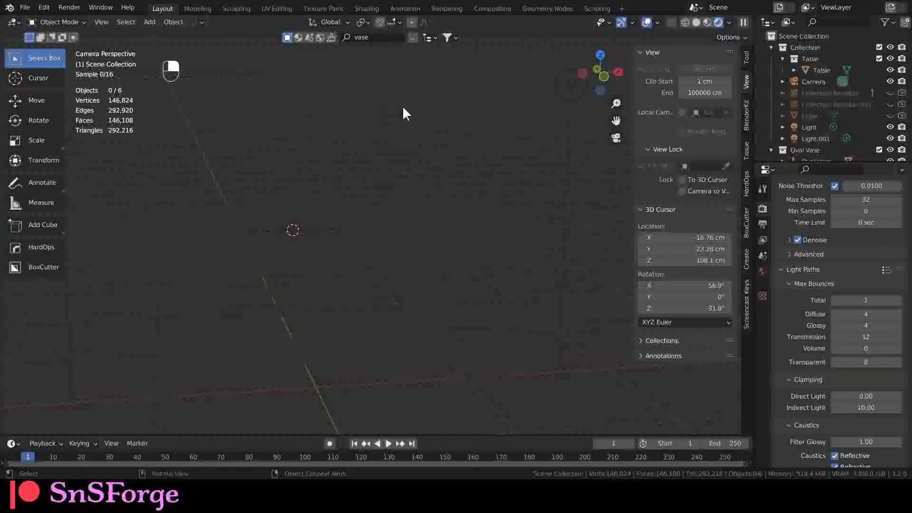
pyautogui.click(495, 8)
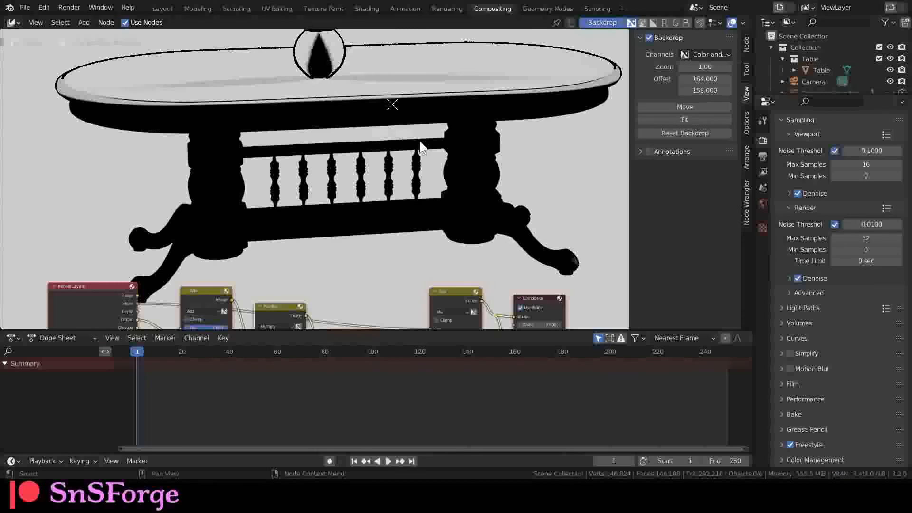
pyautogui.scroll(-3, 439, 163)
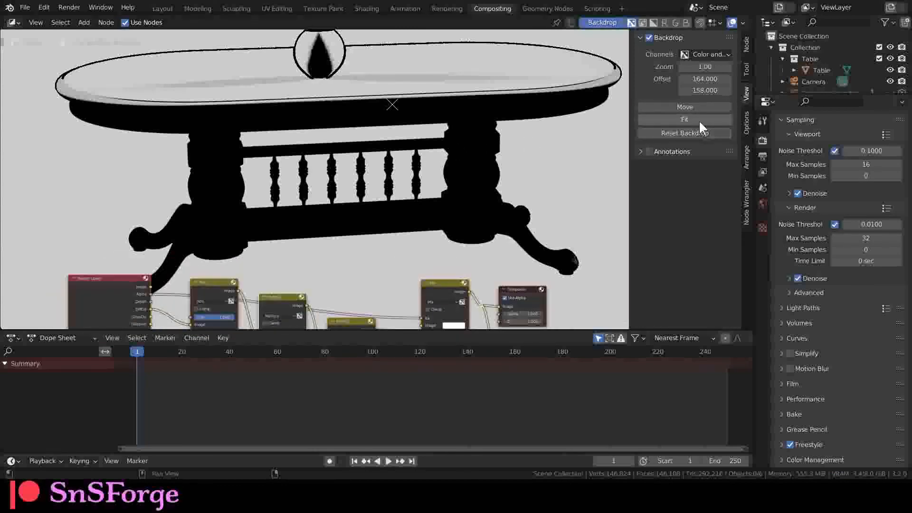
pyautogui.click(685, 120)
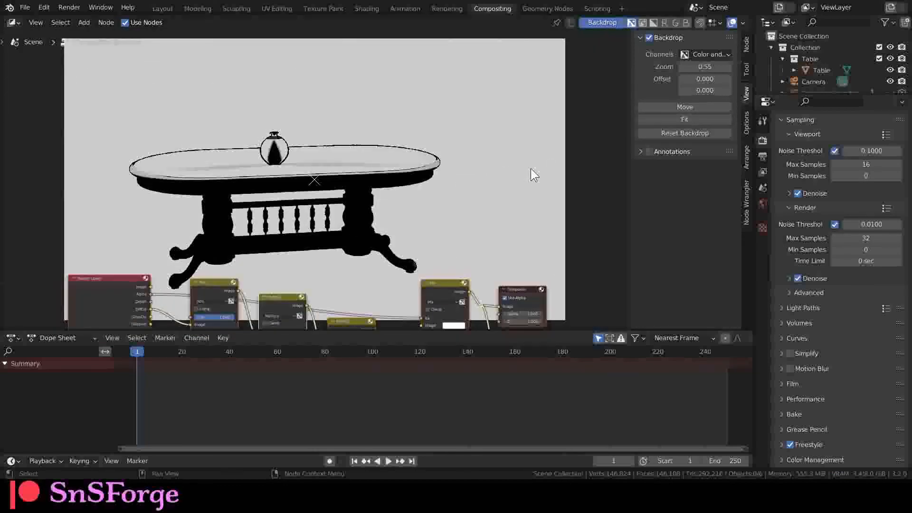